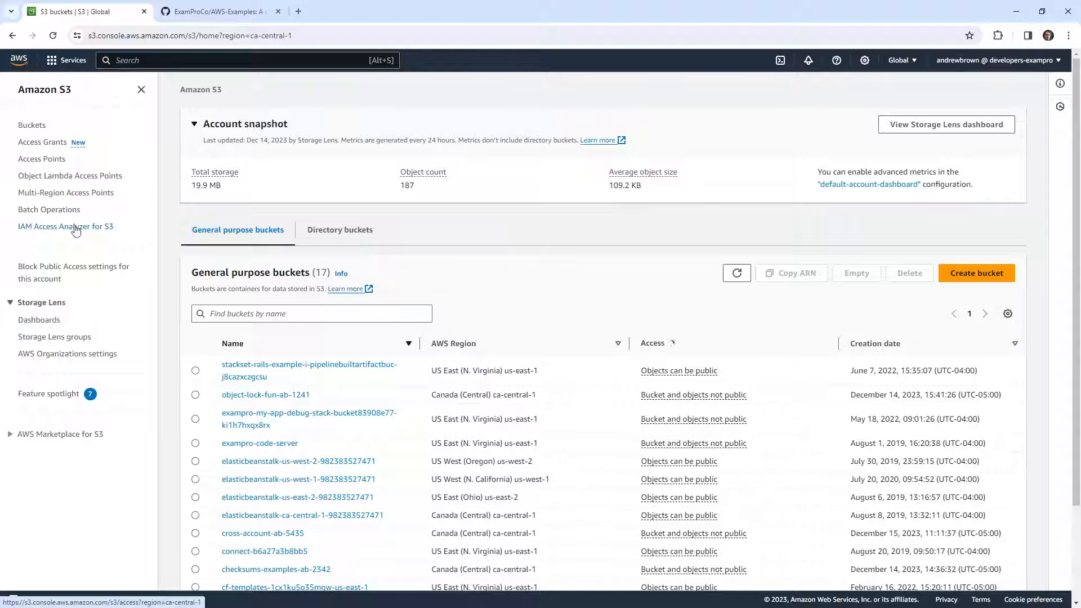
# View IAM Access Analyzer for S3, and open the general purpose buckets list in a separate browser tab
pyautogui.click(75, 228)
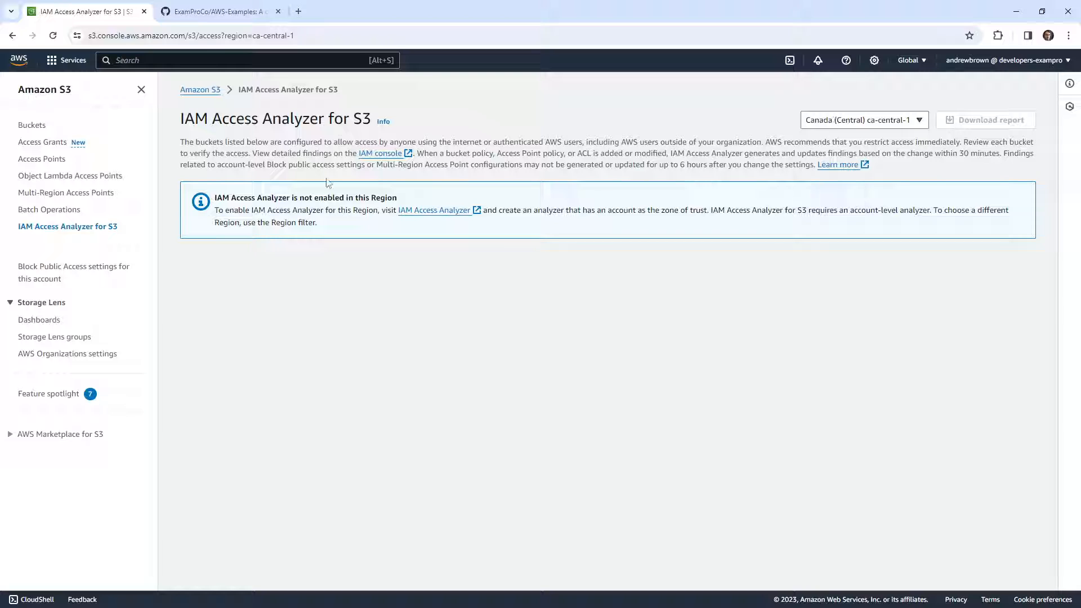
pyautogui.rightClick(210, 90)
pyautogui.click(248, 99)
pyautogui.click(219, 12)
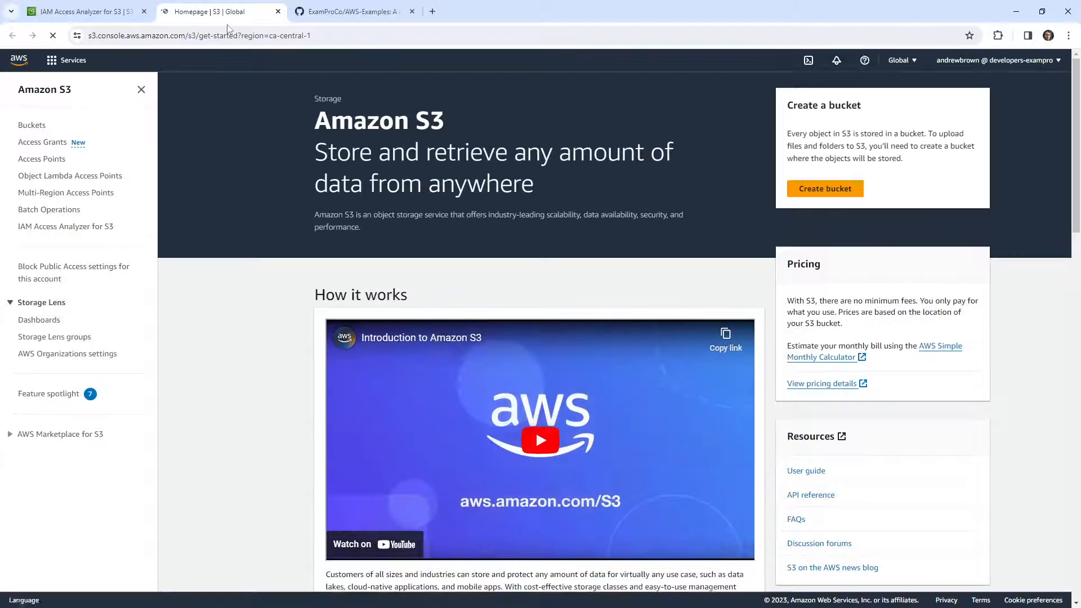
pyautogui.click(29, 126)
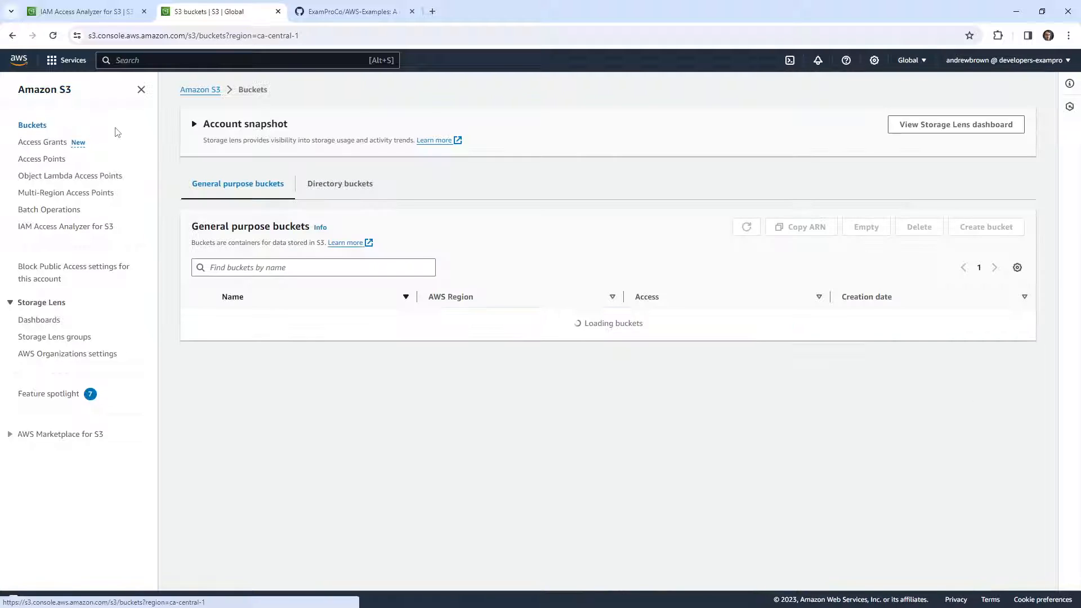
pyautogui.scroll(-2, 445, 397)
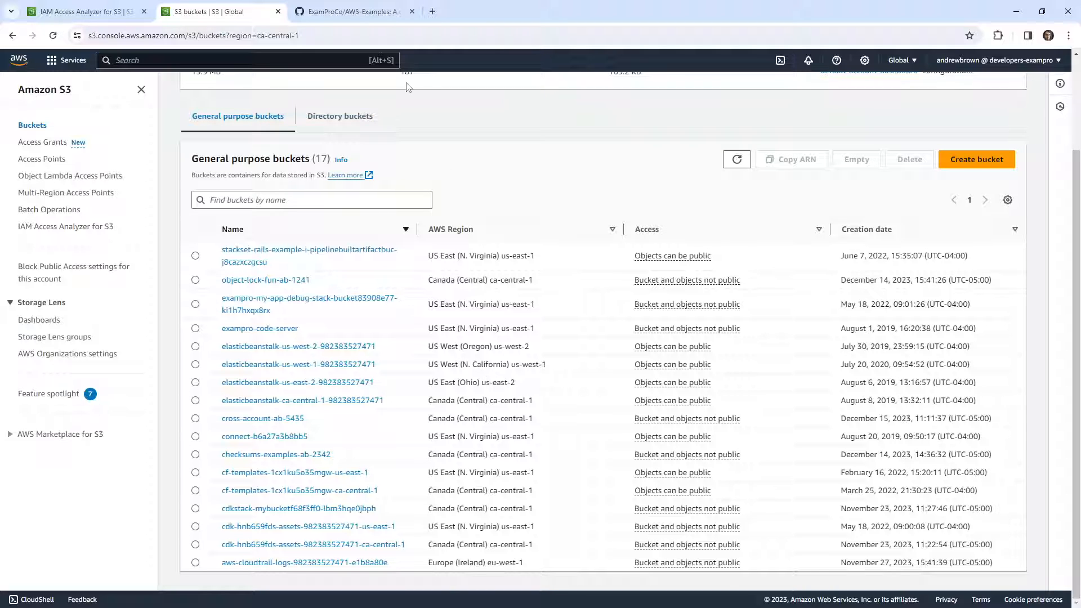
# Return to IAM Access Analyzer for S3 and follow its link to the IAM Access Analyzer console
pyautogui.click(349, 13)
pyautogui.click(226, 18)
pyautogui.click(62, 227)
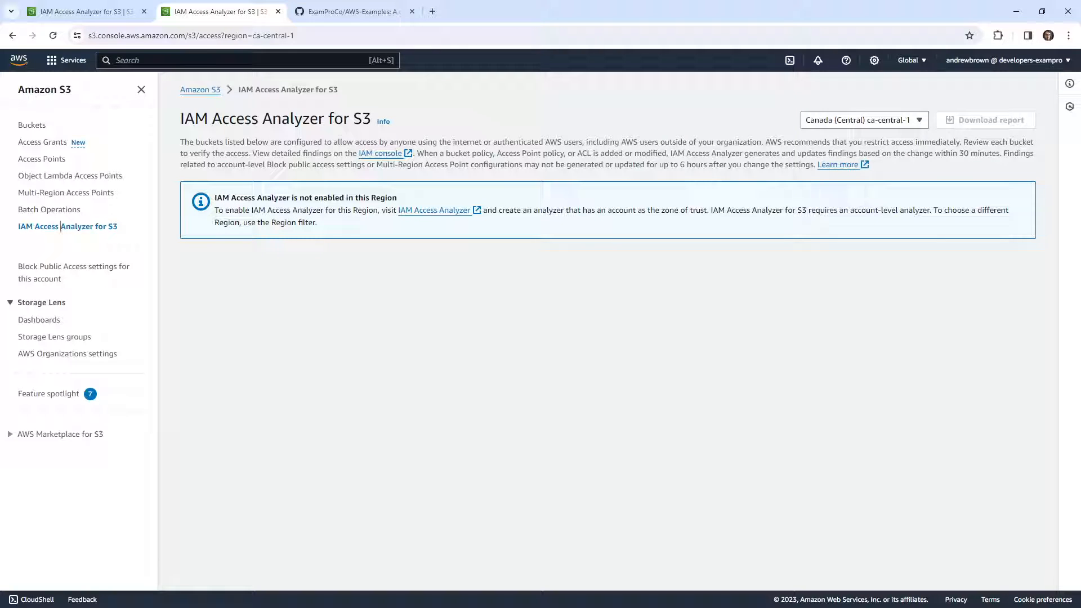
pyautogui.click(551, 330)
pyautogui.click(428, 212)
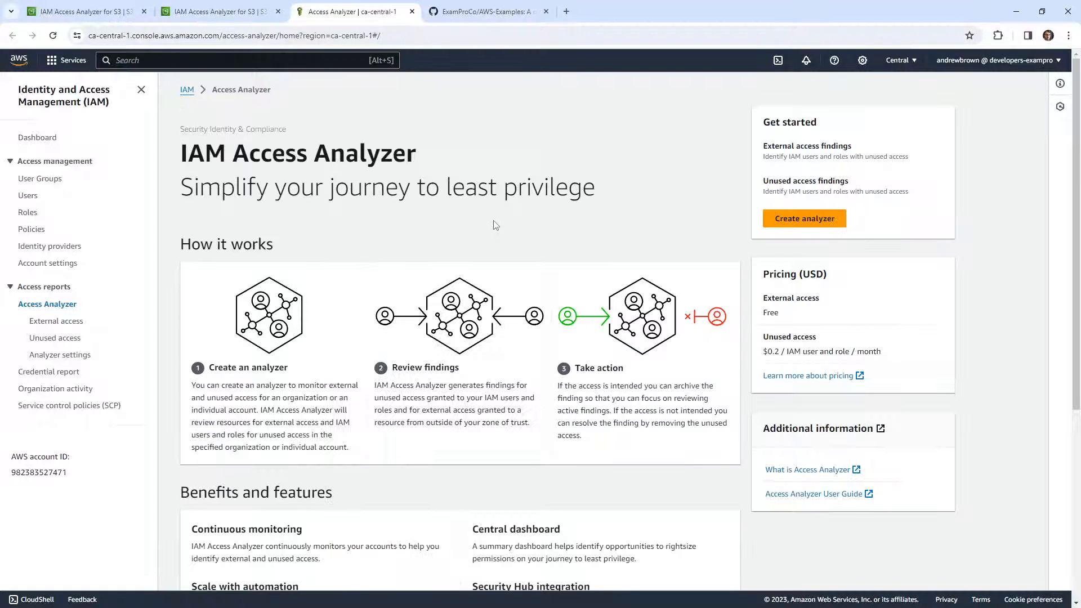
# Create an external access analyzer for the current account in Canada (Central), keeping the default name and no tags
pyautogui.click(819, 218)
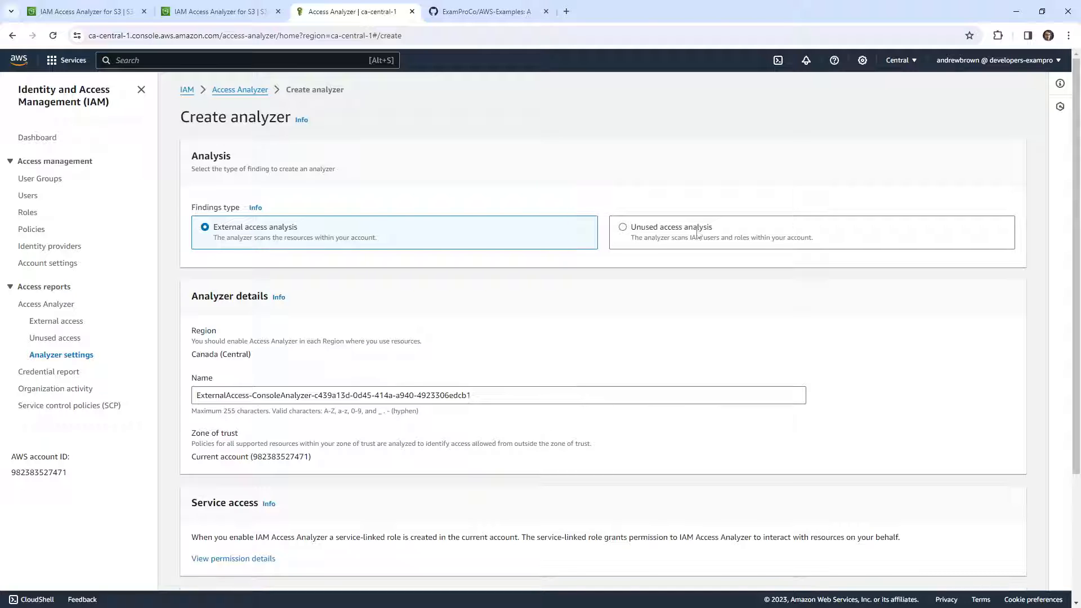
pyautogui.scroll(-3, 374, 218)
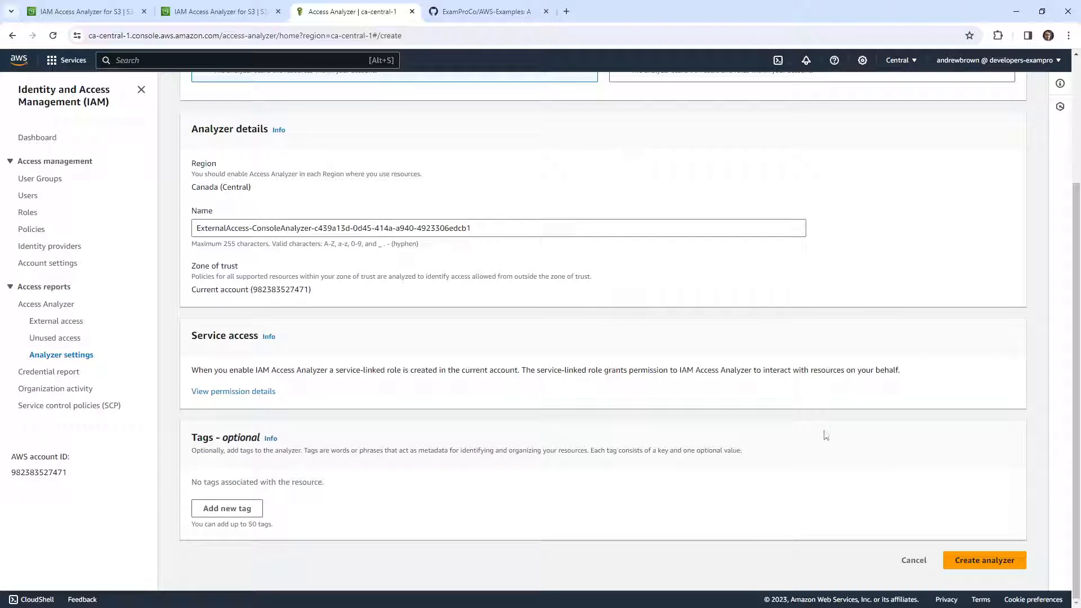
pyautogui.click(966, 551)
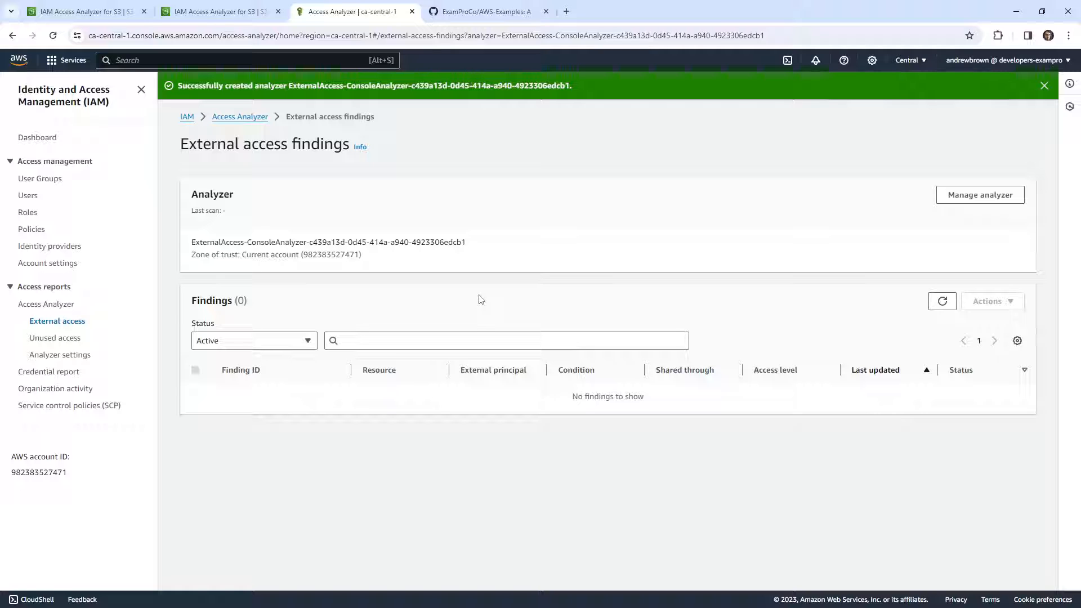
# Refresh the analyzer's external access findings and reload the IAM Access Analyzer for S3 page
pyautogui.click(942, 300)
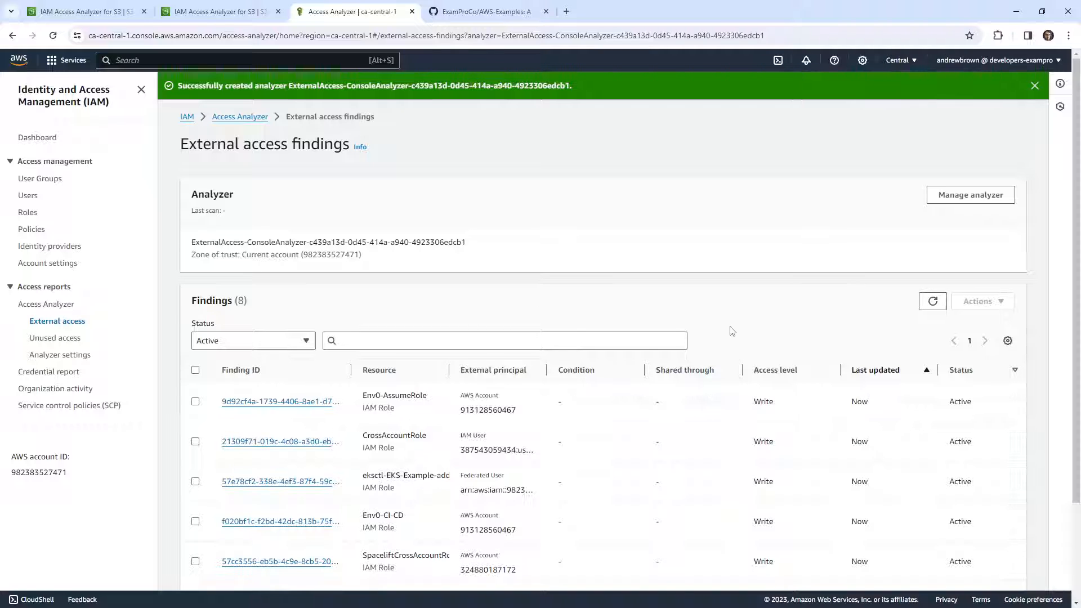
pyautogui.scroll(-2, 540, 299)
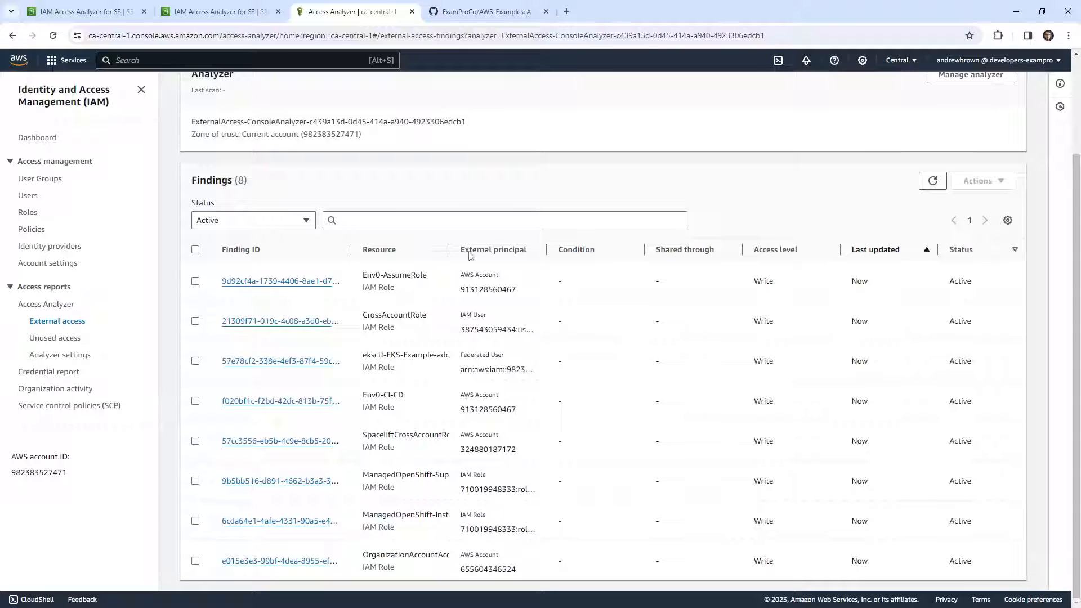
pyautogui.click(229, 13)
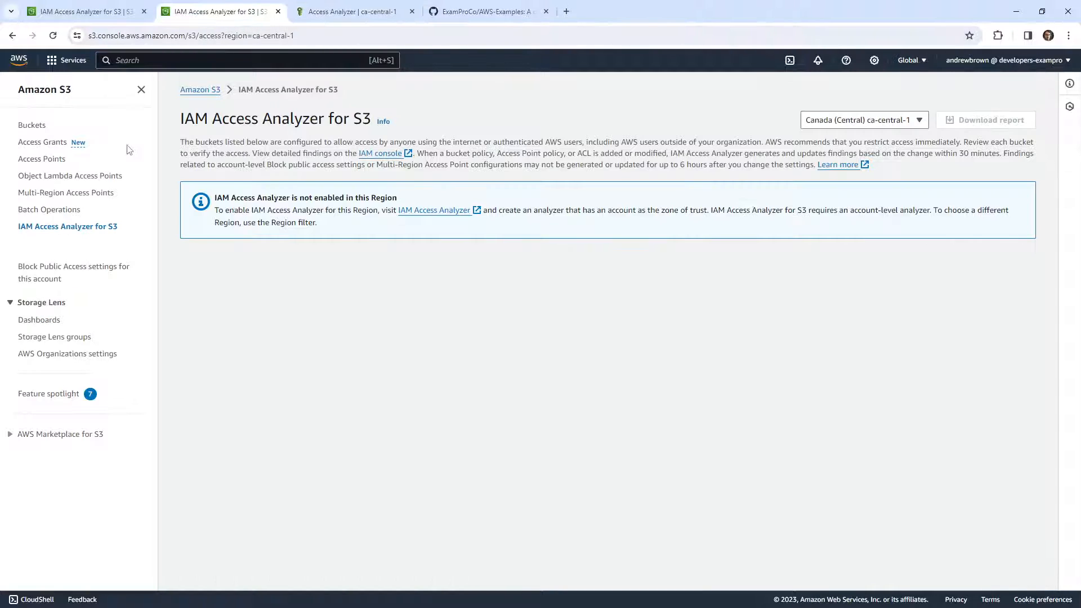
pyautogui.click(352, 38)
pyautogui.press('Return')
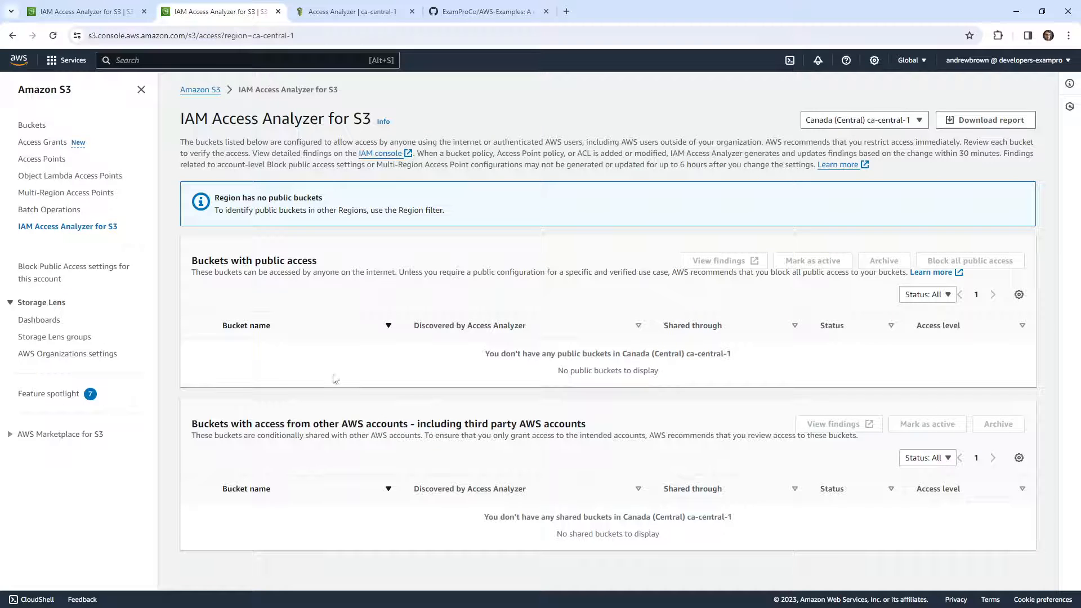
# Start a new general purpose S3 bucket in Canada (Central) named public-bucket-ab-235252
pyautogui.click(32, 125)
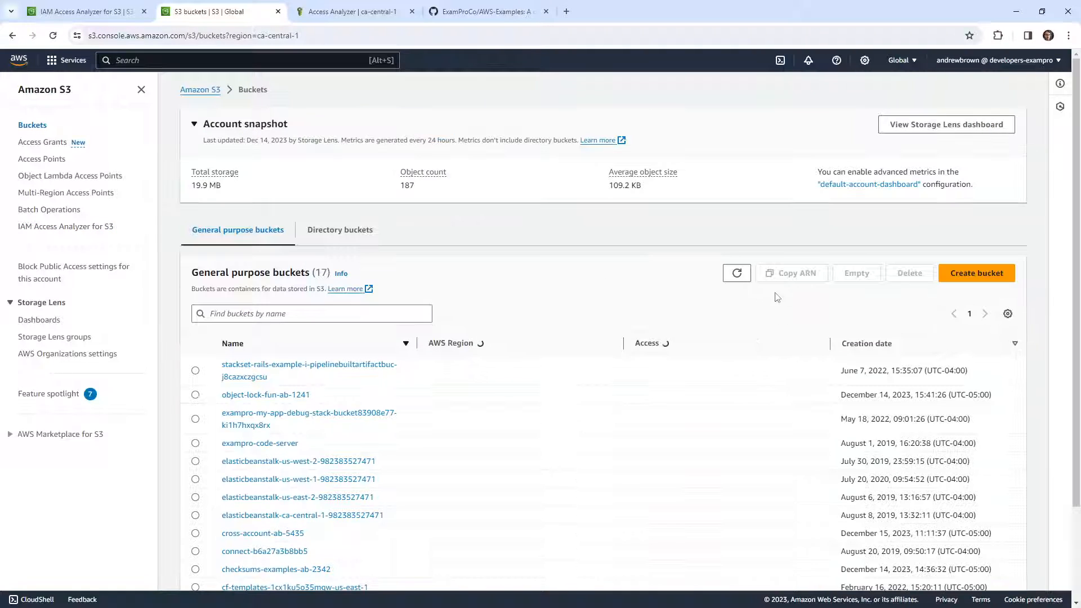
pyautogui.click(977, 273)
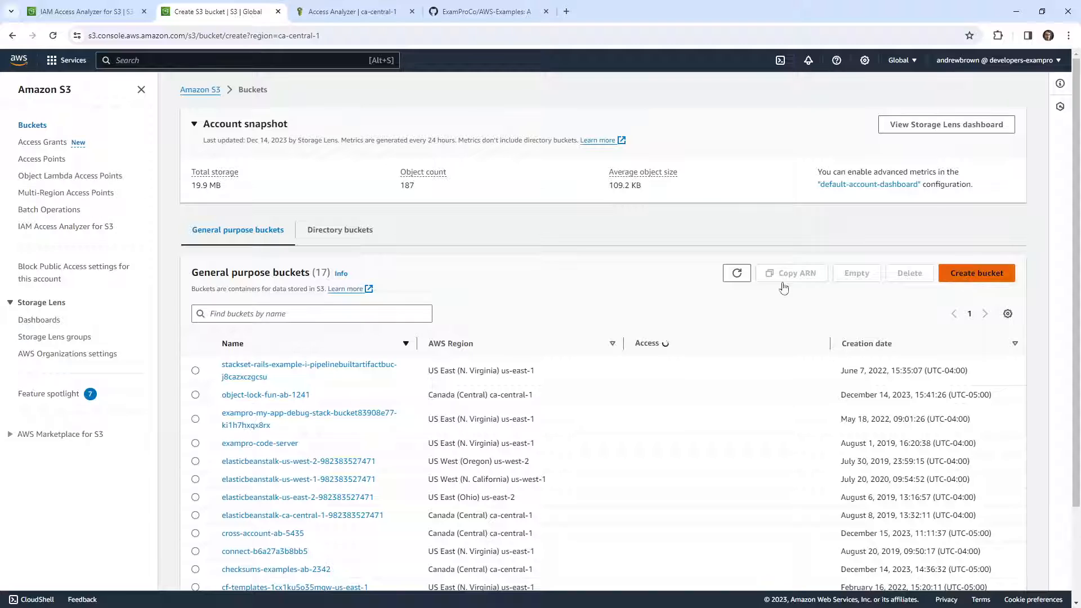
pyautogui.click(176, 265)
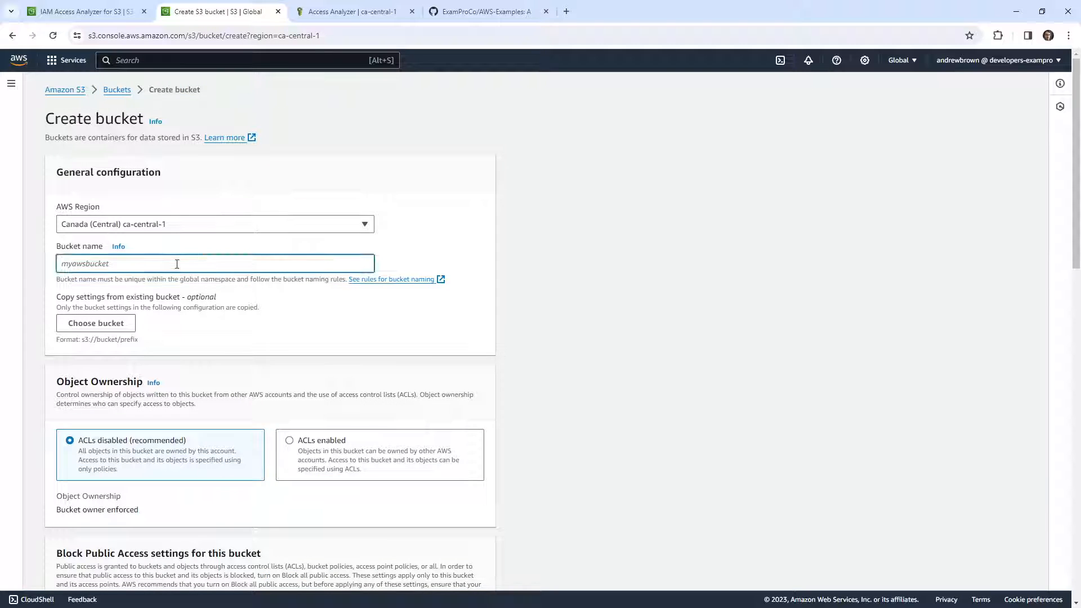
pyautogui.write('public-bucket')
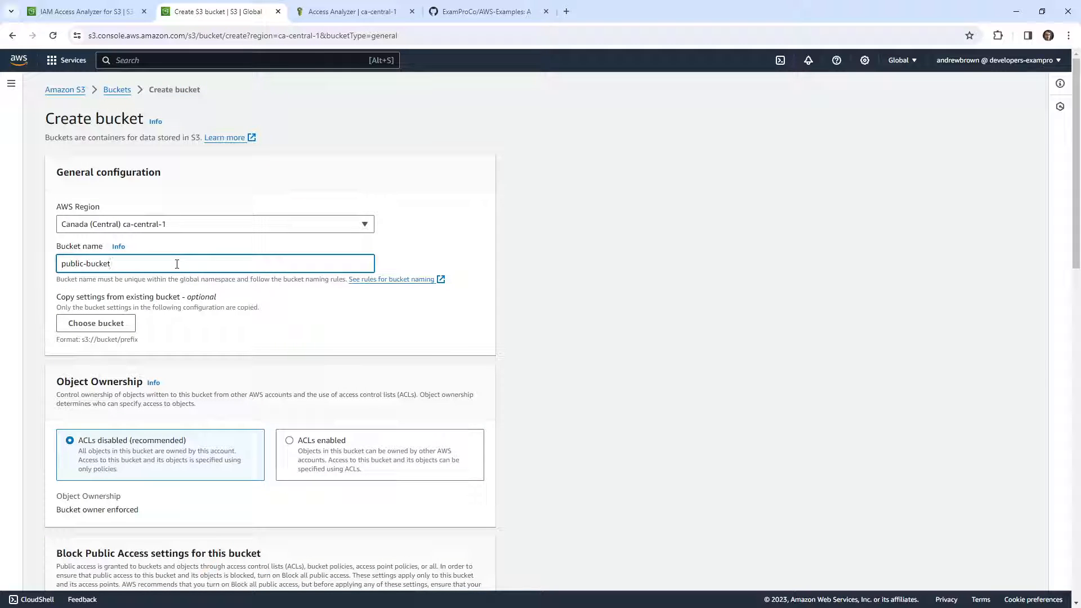
pyautogui.write('-ab-255252')
# Turn off Block all public access, acknowledge the public access warning, and create the bucket with the remaining defaults
pyautogui.scroll(-14, 180, 273)
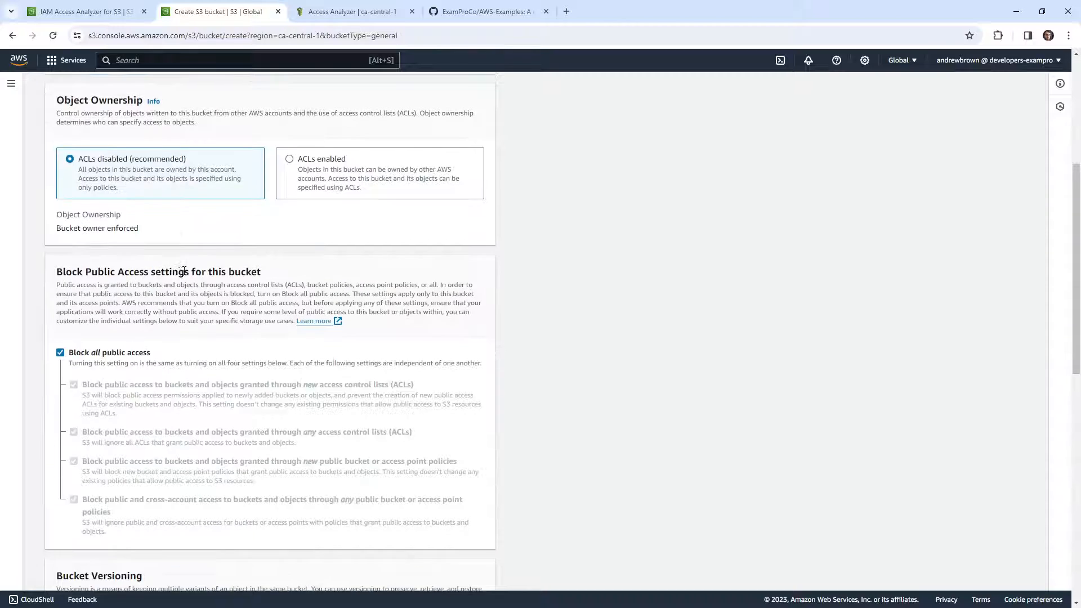
pyautogui.scroll(6, 264, 415)
pyautogui.click(60, 149)
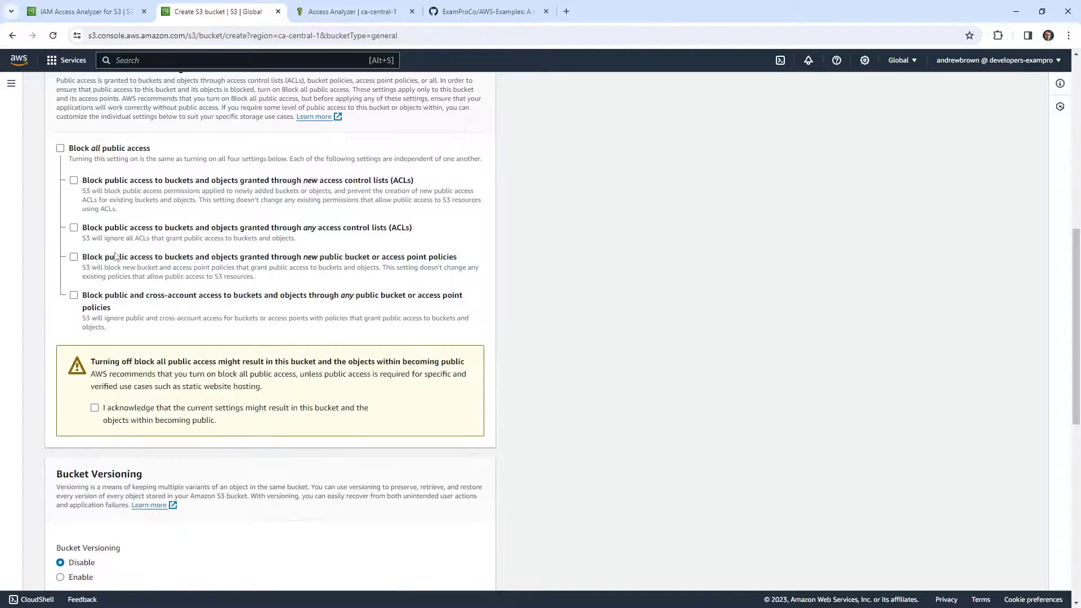
pyautogui.click(95, 407)
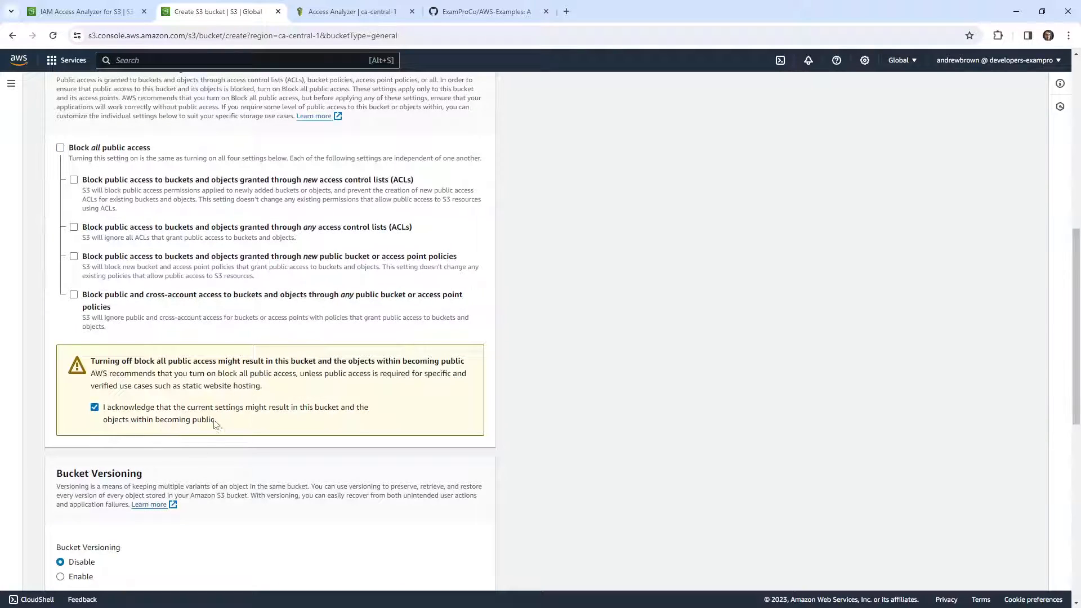
pyautogui.scroll(-8, 282, 442)
pyautogui.scroll(5, 296, 488)
pyautogui.scroll(-5, 296, 488)
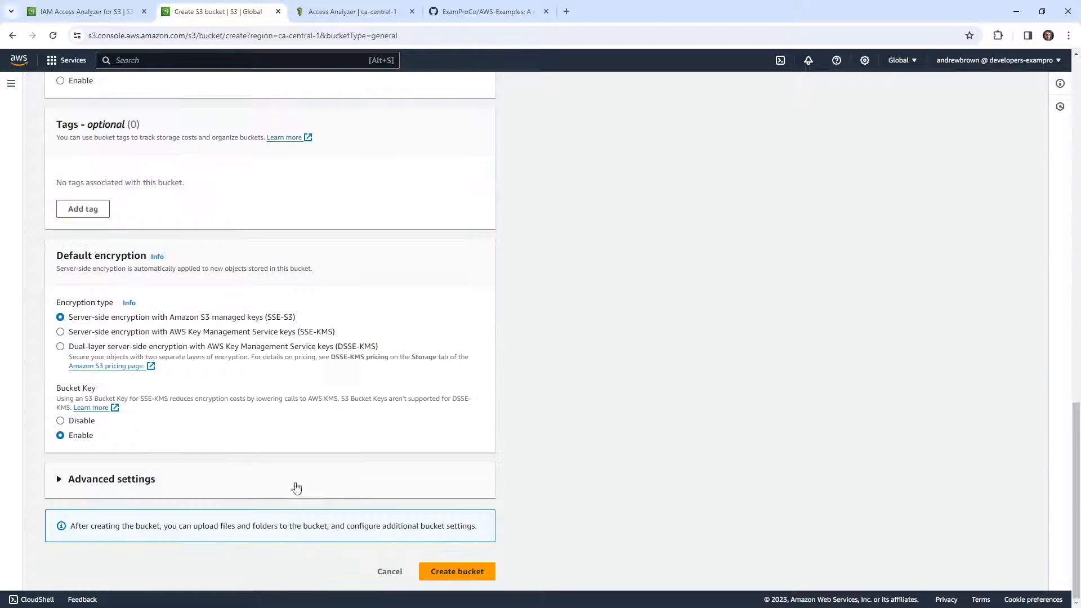
pyautogui.click(446, 571)
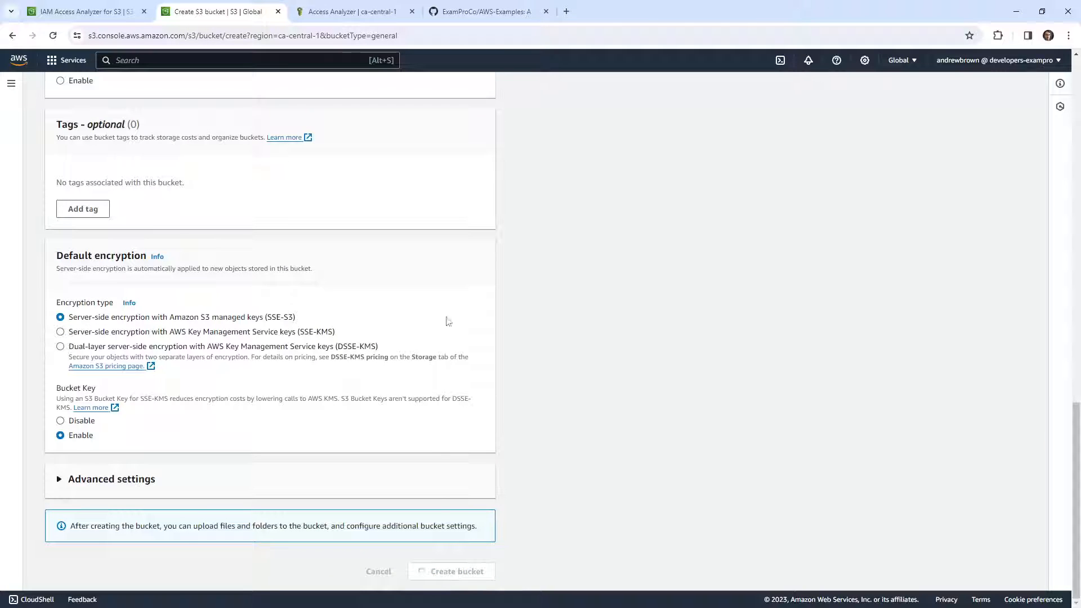
# Close the external access findings tab and review IAM Access Analyzer for S3 in a new tab for buckets with public access
pyautogui.click(366, 14)
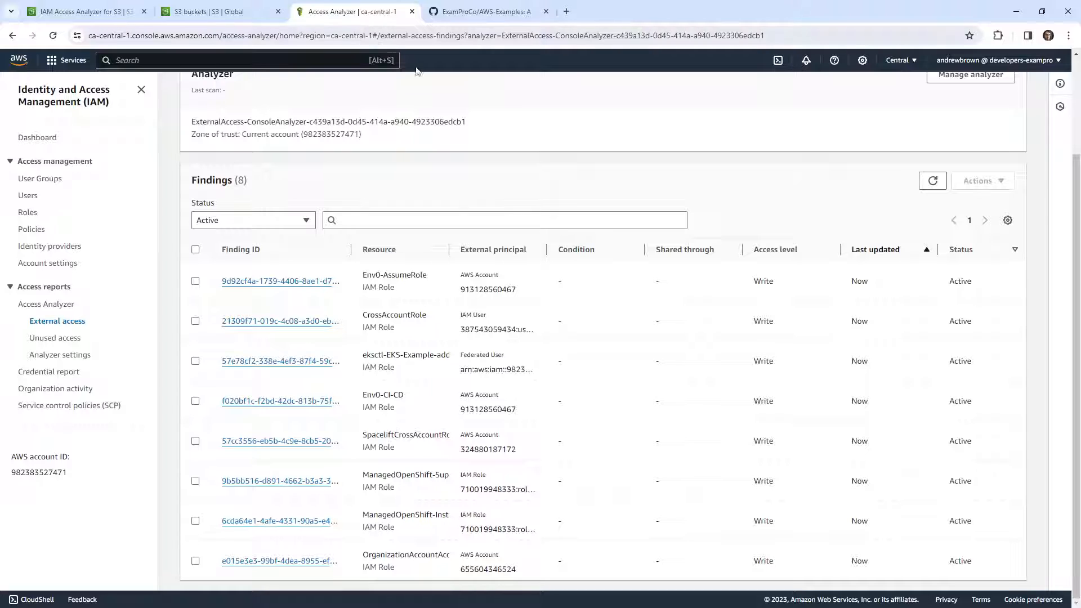
pyautogui.scroll(2, 660, 297)
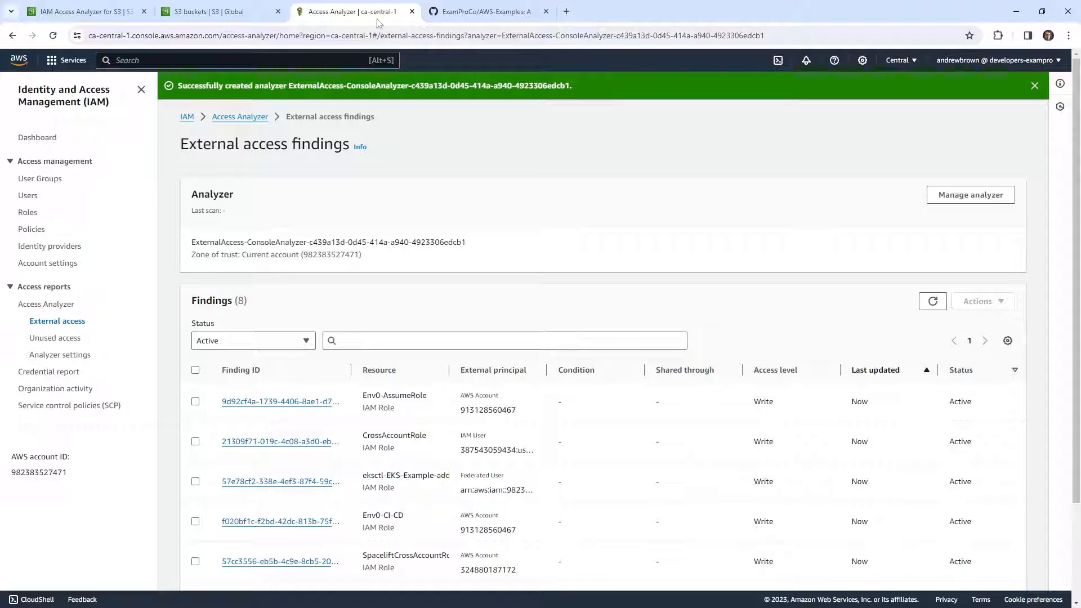
pyautogui.click(413, 12)
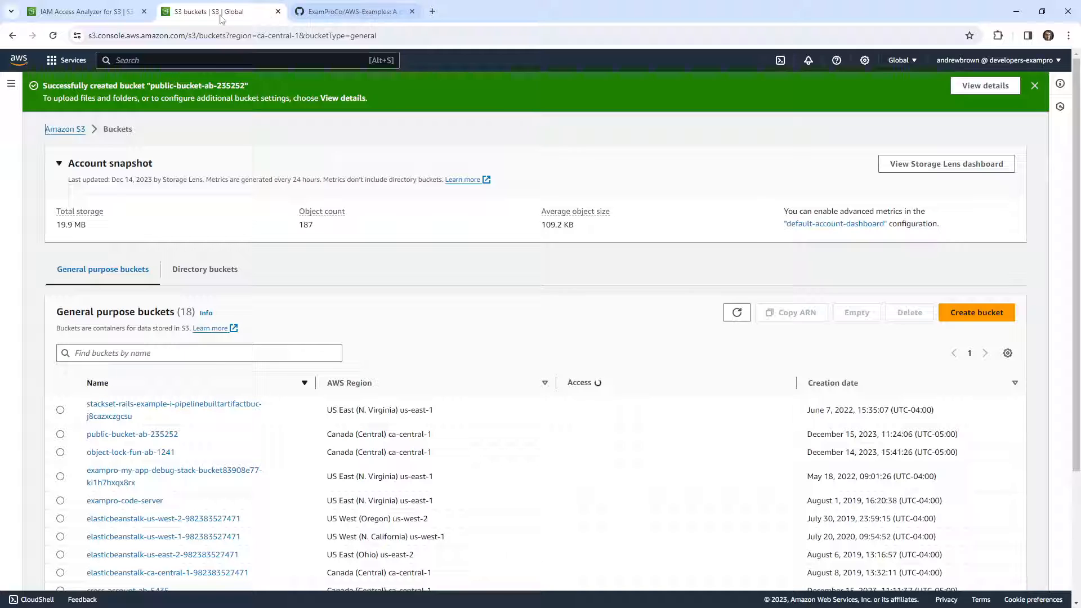
pyautogui.rightClick(67, 130)
pyautogui.click(88, 141)
pyautogui.click(346, 12)
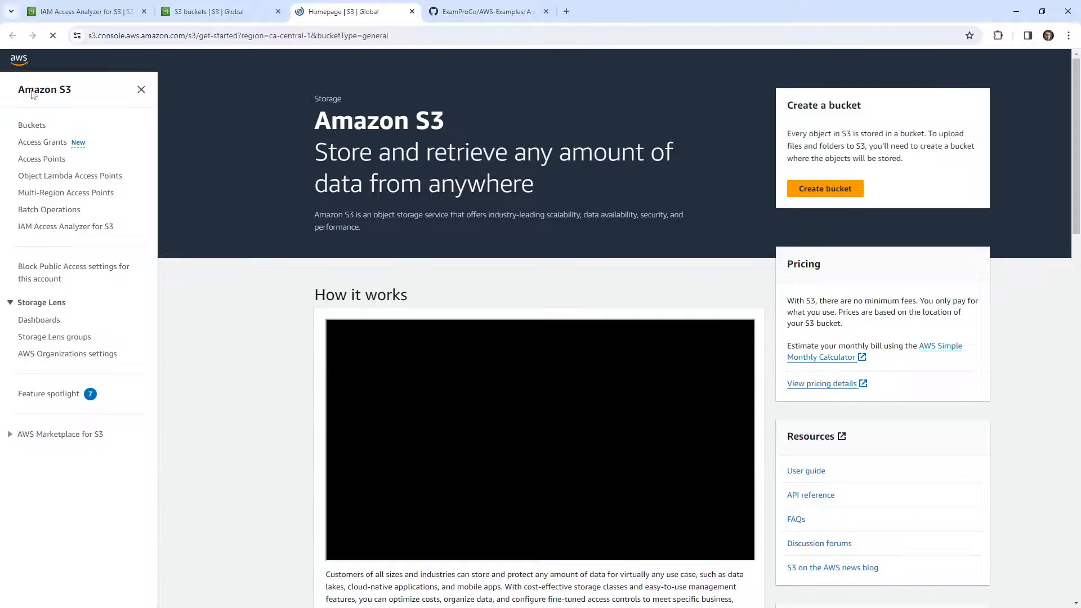
pyautogui.click(66, 226)
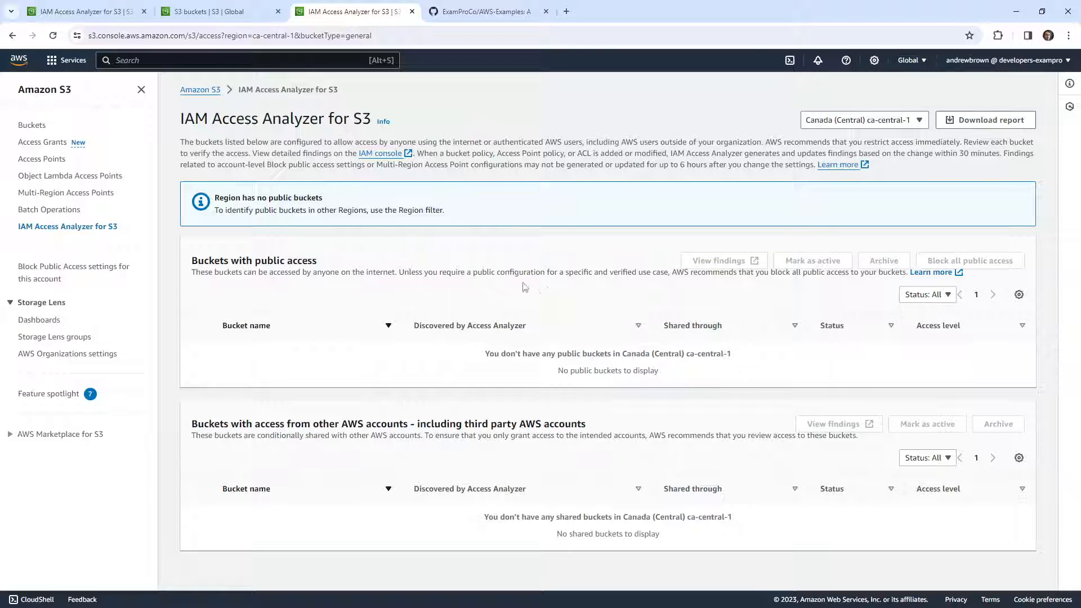
pyautogui.moveTo(408, 274); pyautogui.dragTo(672, 273)
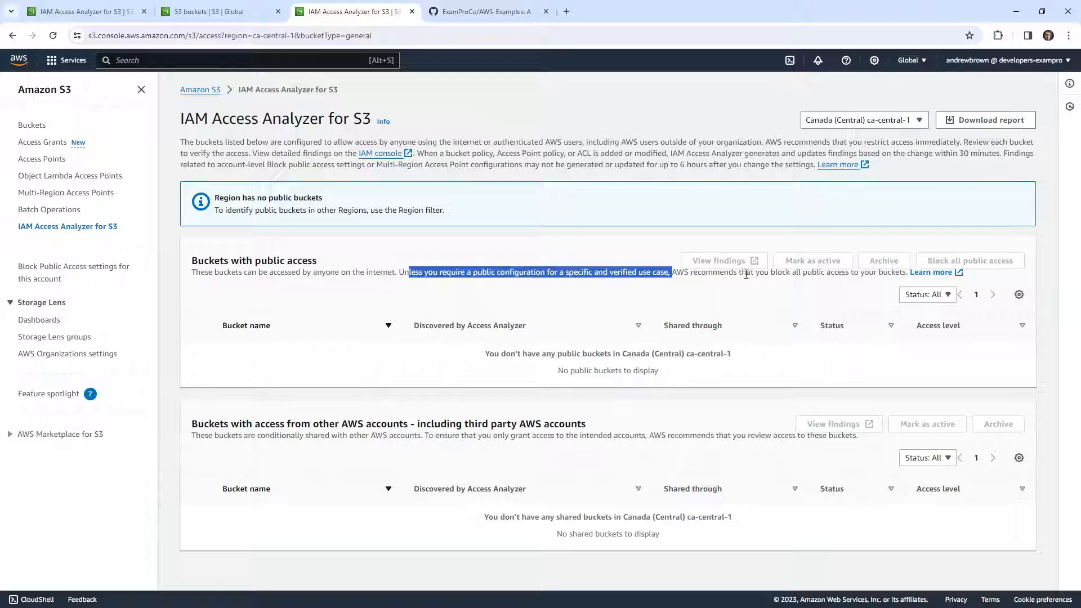
pyautogui.click(765, 274)
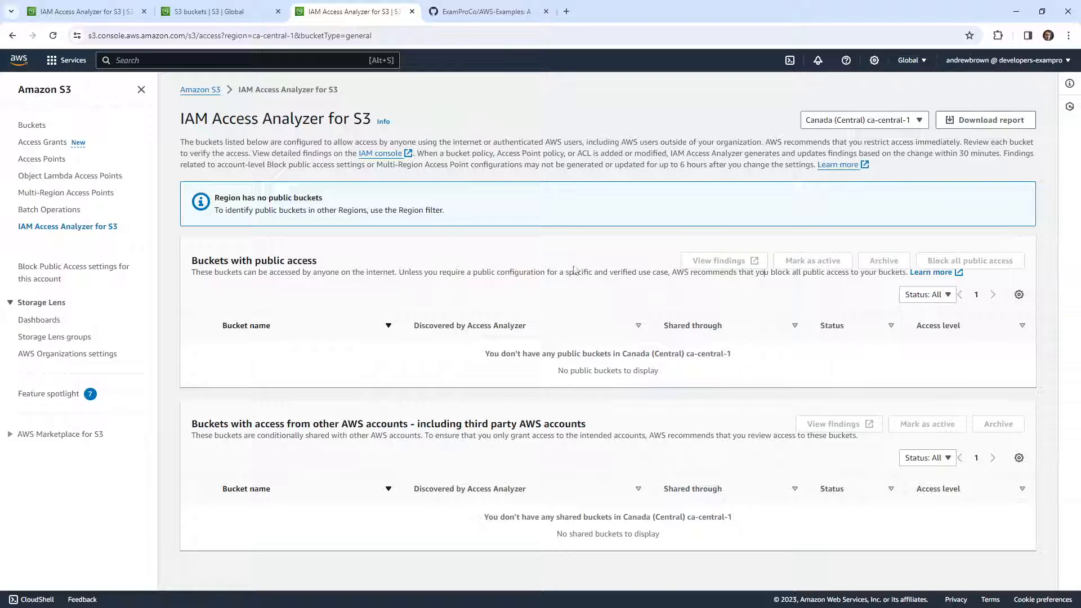
# Start another bucket based on the copied name of the first public bucket, naming it public-bucket-ab-super-bad-235252
pyautogui.click(237, 12)
pyautogui.scroll(-3, 392, 383)
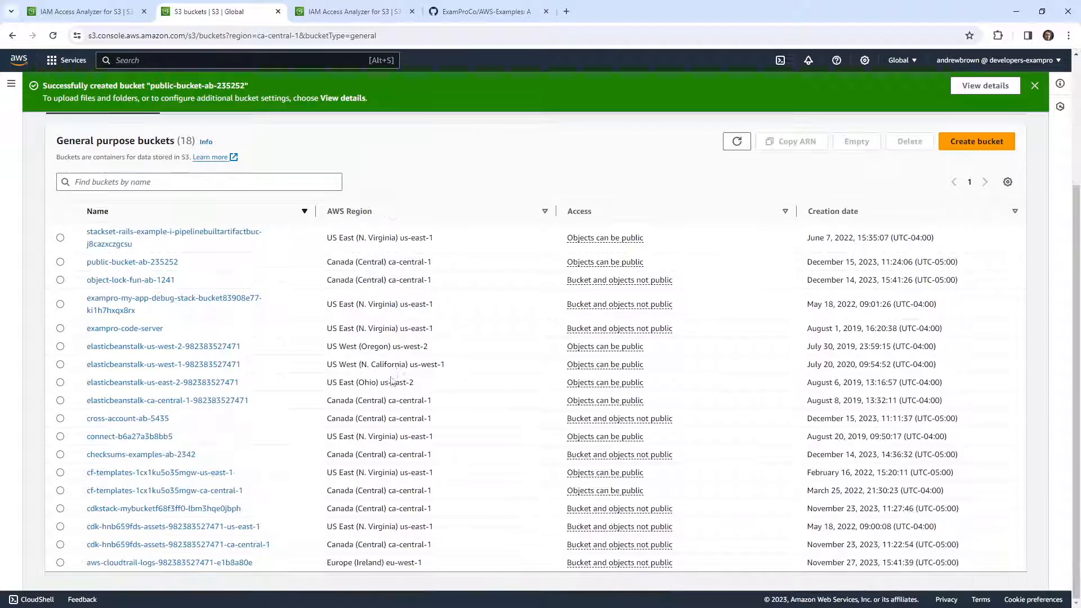
pyautogui.scroll(2, 224, 330)
pyautogui.moveTo(189, 376); pyautogui.dragTo(79, 376)
pyautogui.hotkey('ctrl', 'c')
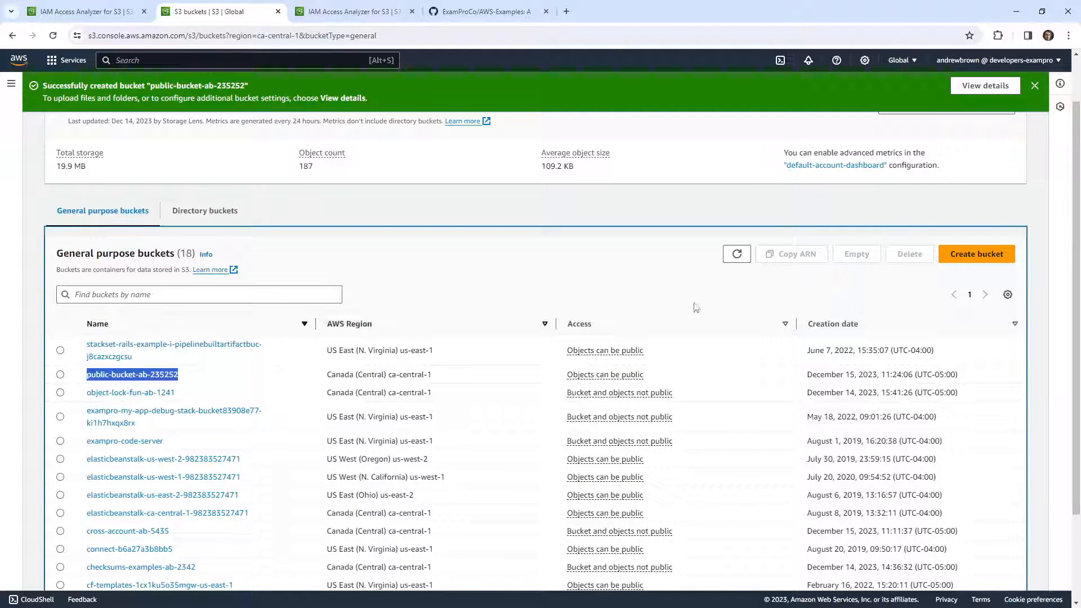
pyautogui.click(985, 251)
pyautogui.click(181, 205)
pyautogui.hotkey('ctrl', 'v')
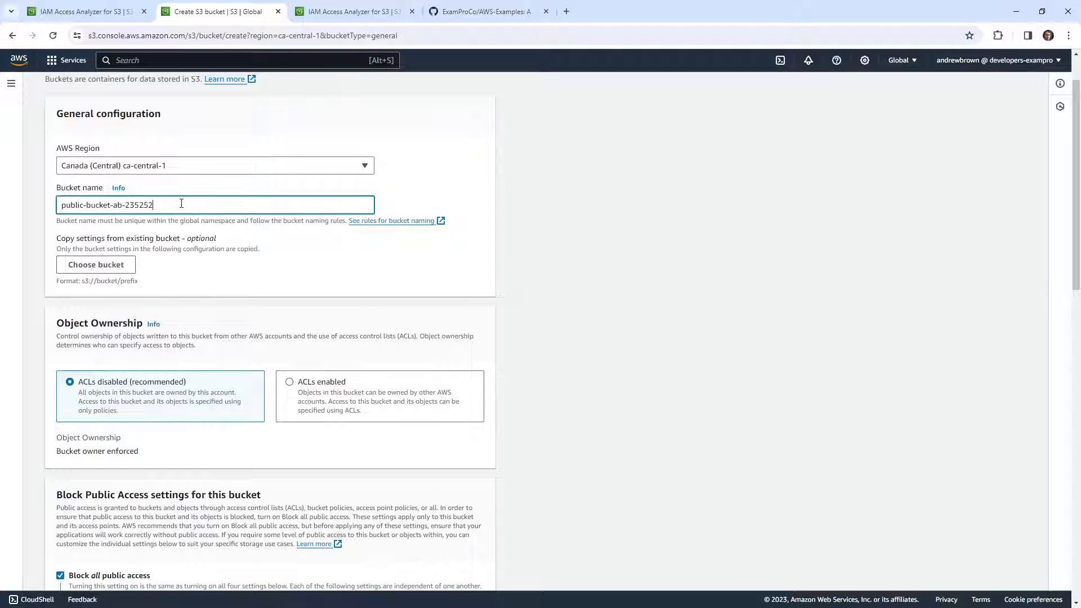
pyautogui.click(114, 205)
pyautogui.write('super-bad=-')
pyautogui.press('BackSpace')
pyautogui.press('BackSpace')
pyautogui.write('-')
# Disable Block all public access for the super-bad bucket, acknowledge the warning, and create it with the other defaults
pyautogui.scroll(-2, 271, 297)
pyautogui.scroll(-10, 271, 299)
pyautogui.scroll(5, 270, 298)
pyautogui.click(60, 181)
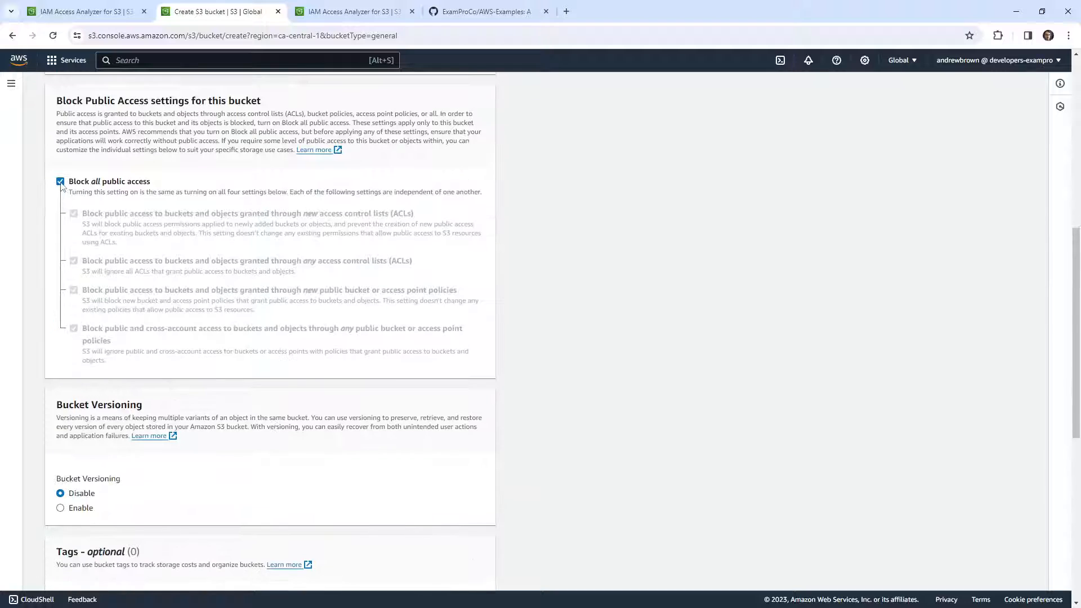
pyautogui.scroll(-5, 319, 457)
pyautogui.click(94, 159)
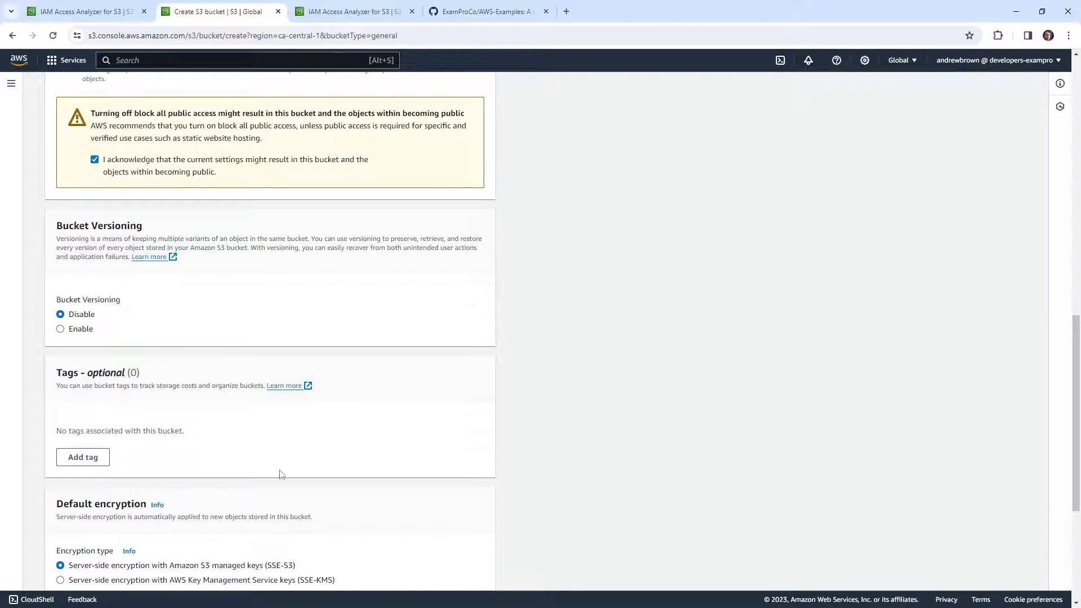
pyautogui.scroll(-5, 278, 473)
pyautogui.click(462, 570)
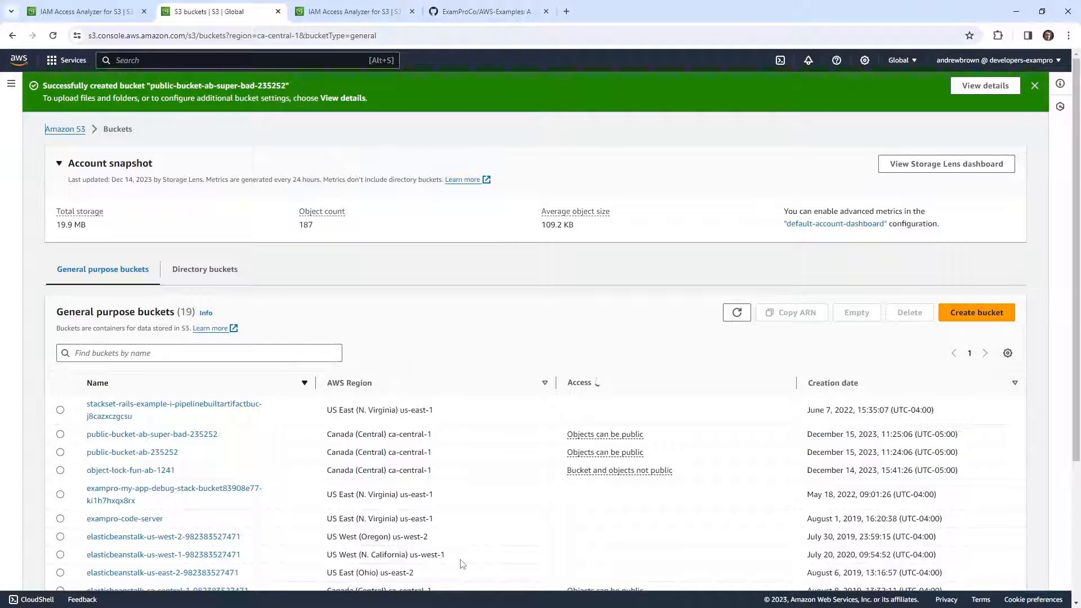
# Open the public-bucket-ab-super-bad-235252 bucket and start editing its bucket policy from the permissions settings
pyautogui.scroll(-3, 374, 463)
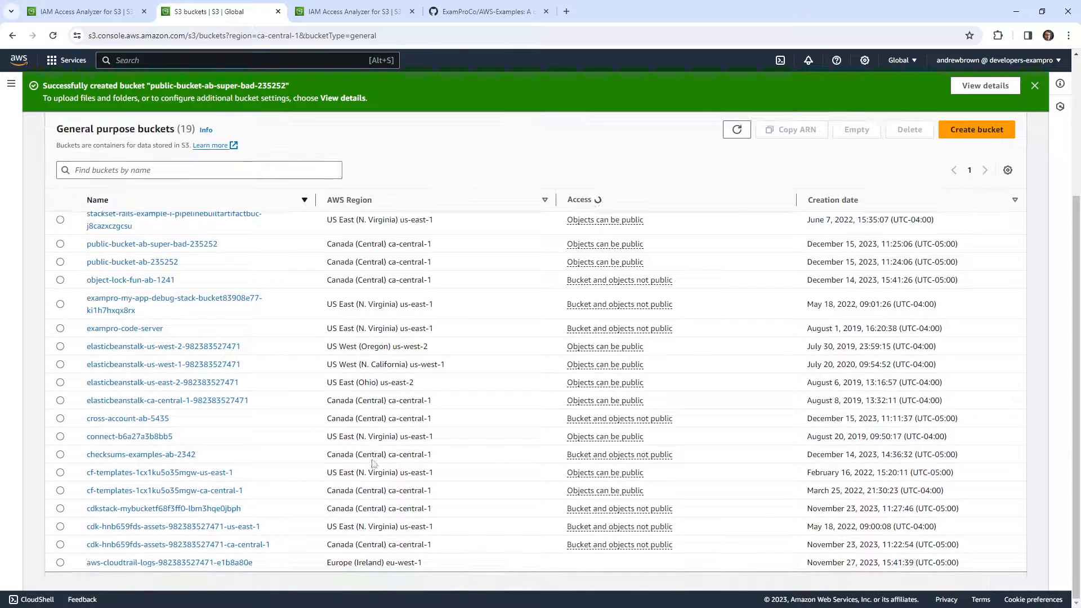
pyautogui.scroll(2, 220, 386)
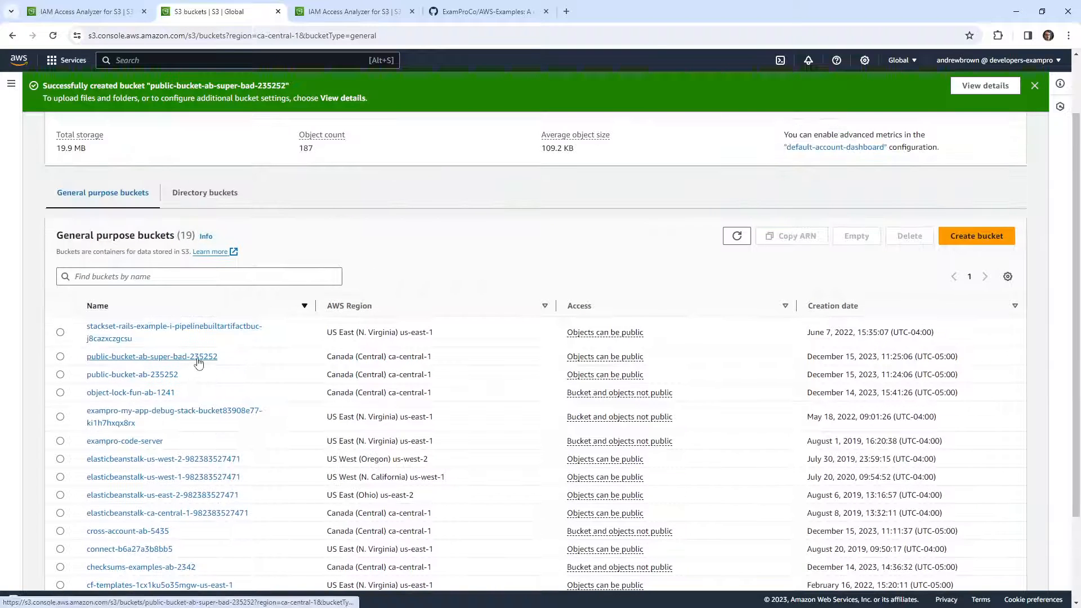
pyautogui.click(198, 360)
pyautogui.click(196, 164)
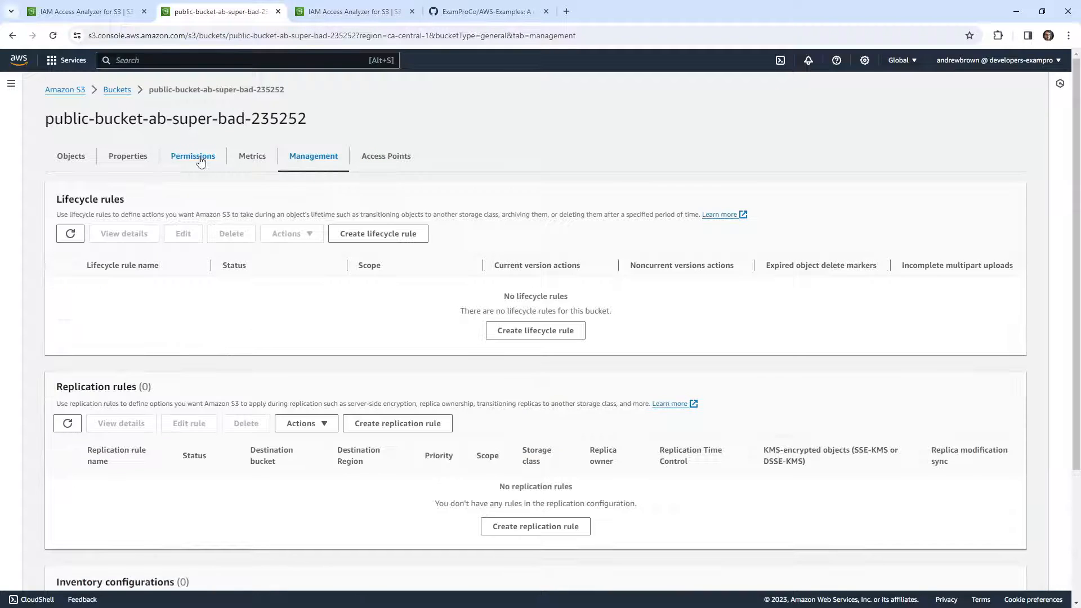
pyautogui.click(194, 157)
pyautogui.scroll(-3, 1028, 307)
pyautogui.click(942, 273)
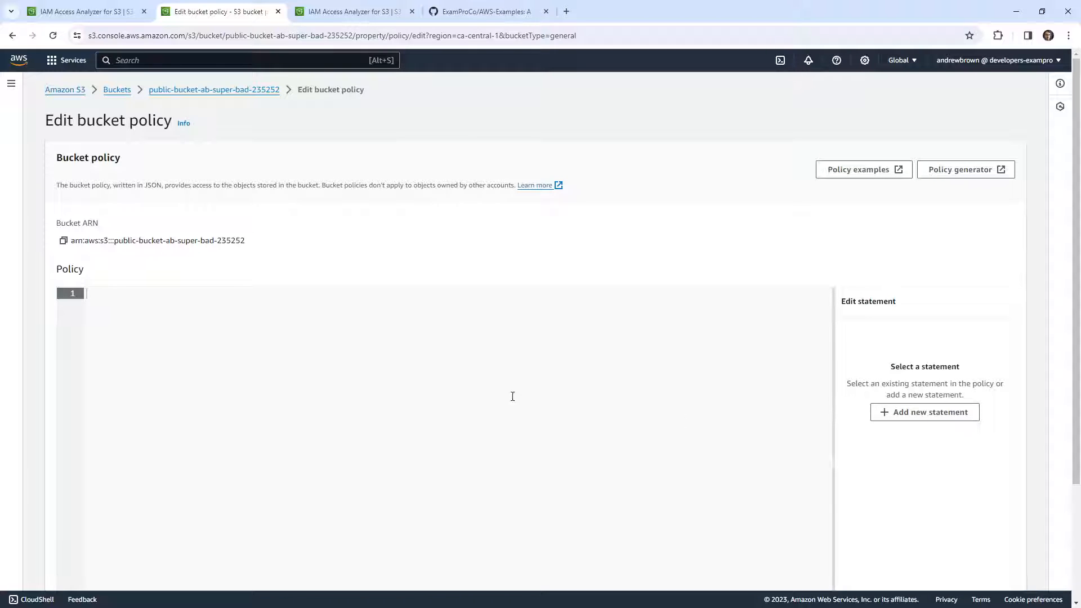
# Open the bucket policy examples documentation in a new tab and view it, closing the policy generator page
pyautogui.rightClick(854, 175)
pyautogui.click(879, 184)
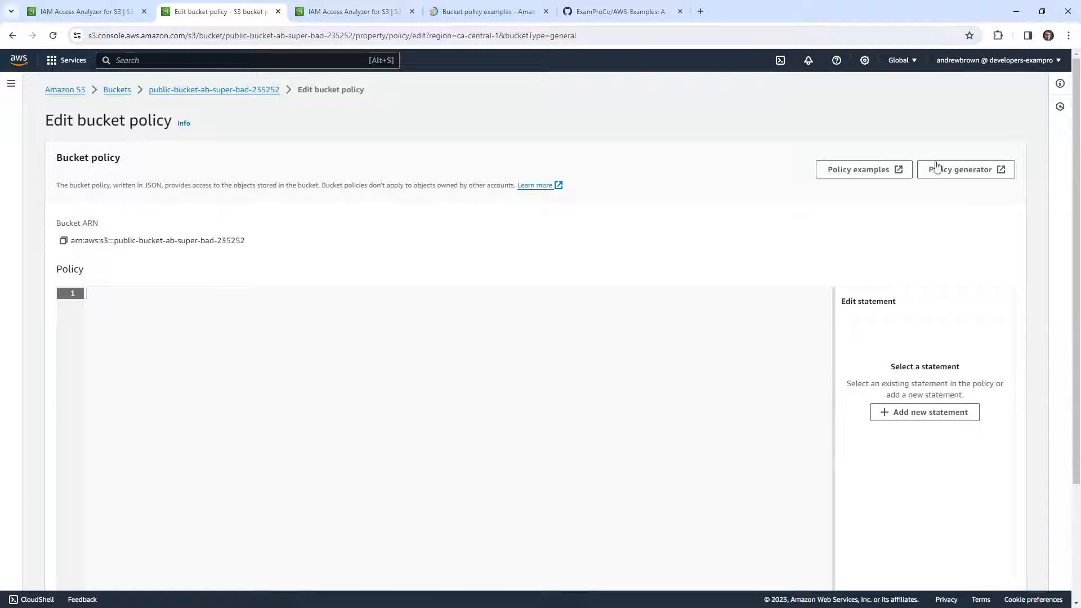
pyautogui.click(934, 169)
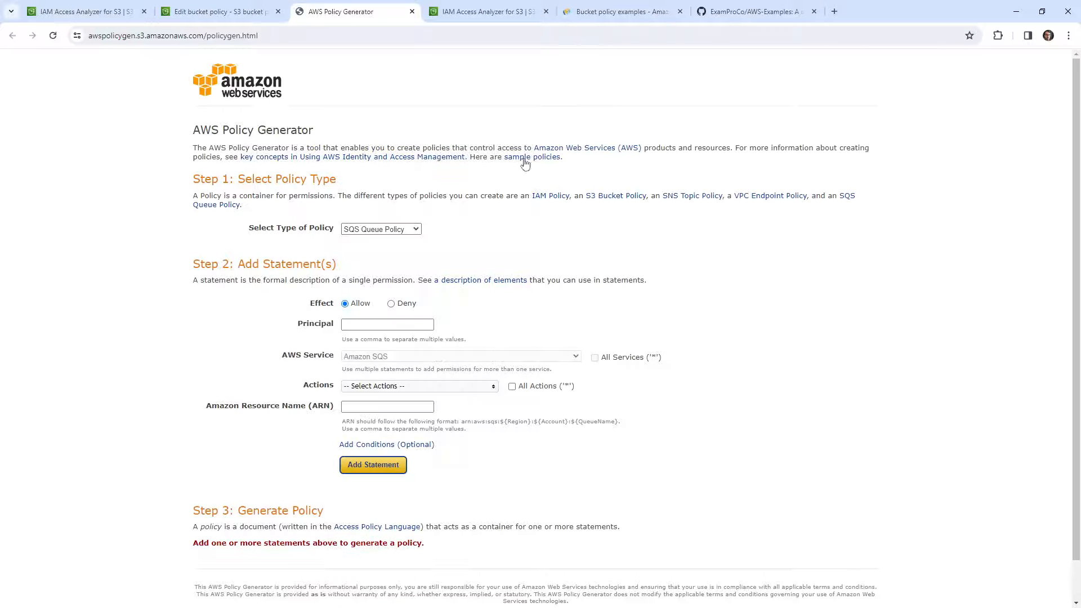
pyautogui.click(411, 12)
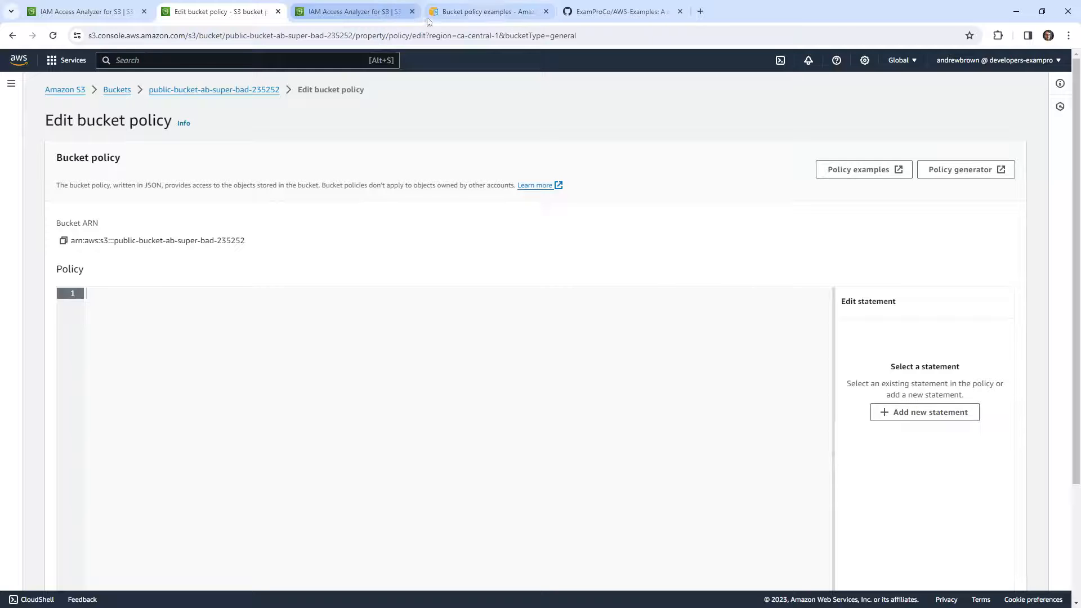
pyautogui.click(478, 11)
# Copy the DenyObjectsThatAreNotSSEKMS example policy from the documentation and paste it into the super-bad bucket's policy
pyautogui.scroll(-10, 328, 308)
pyautogui.scroll(-15, 328, 308)
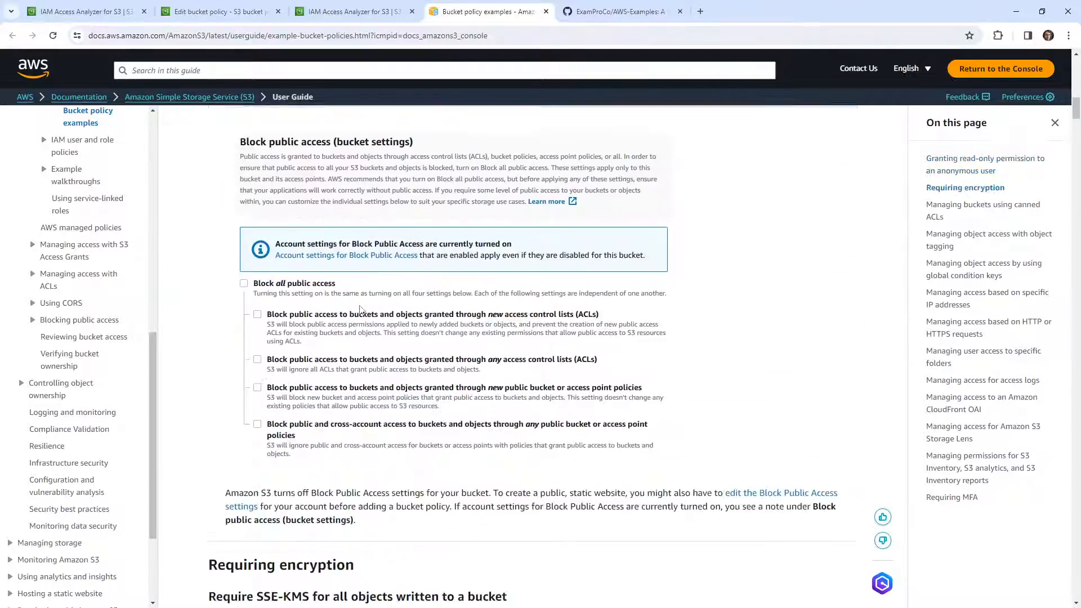
pyautogui.scroll(4, 365, 288)
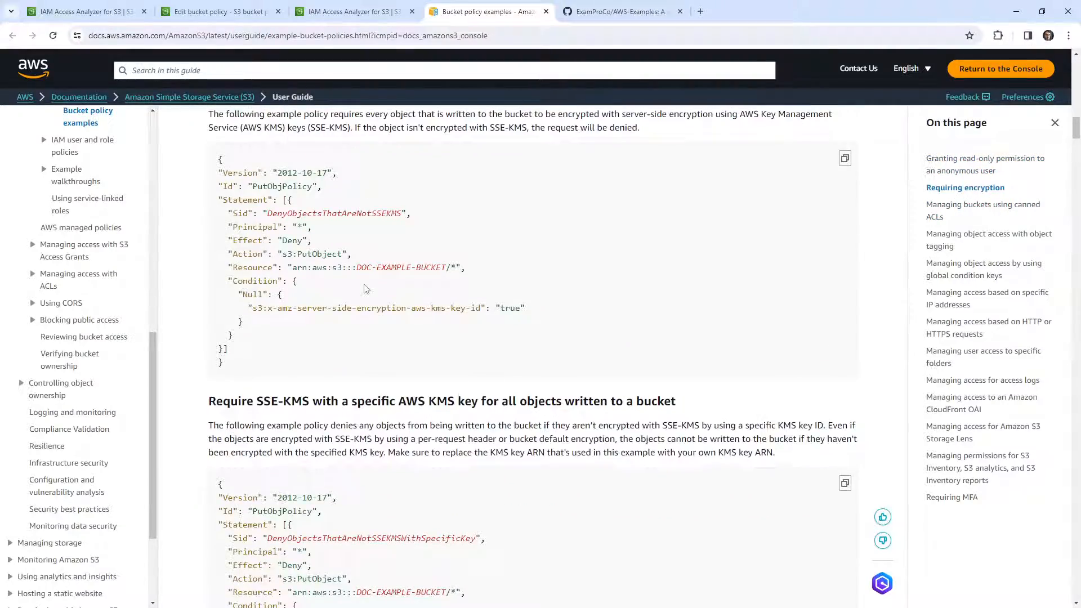
pyautogui.scroll(1, 365, 289)
pyautogui.scroll(-4, 269, 274)
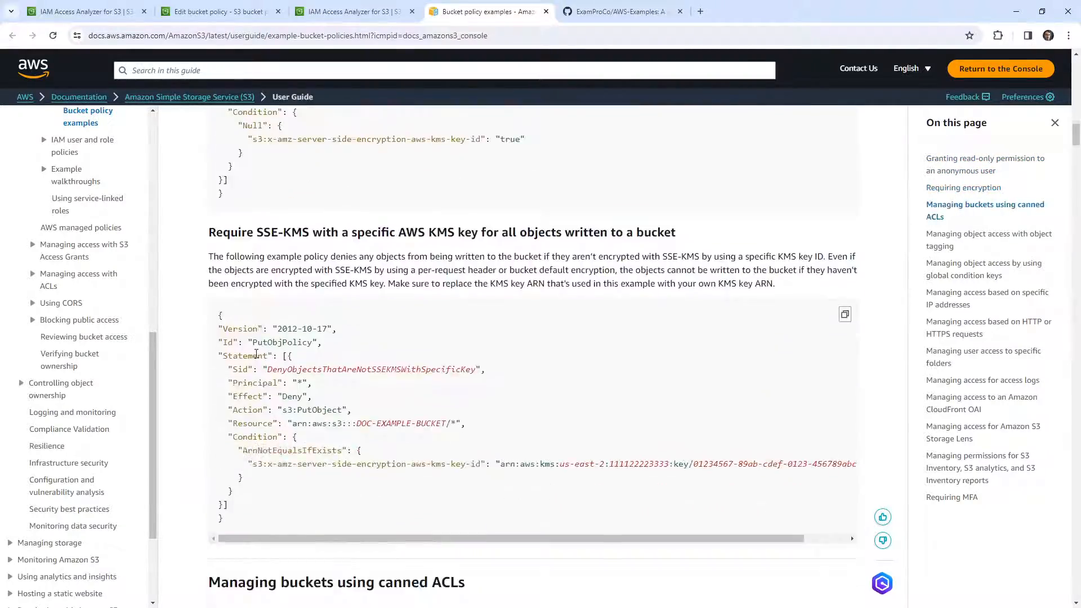
pyautogui.scroll(3, 272, 407)
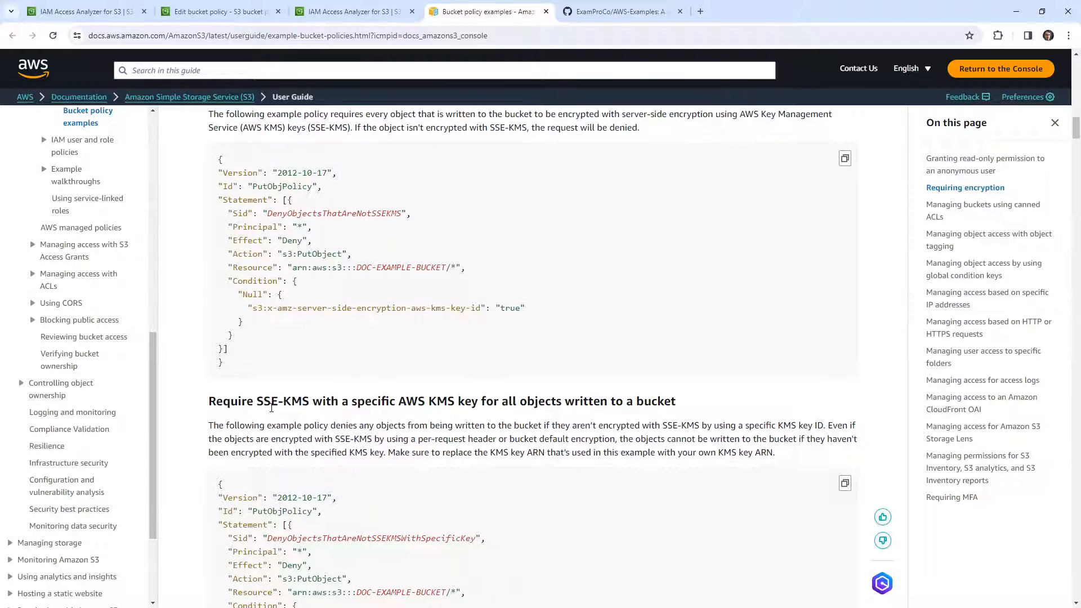
pyautogui.moveTo(244, 376); pyautogui.dragTo(215, 158)
pyautogui.hotkey('ctrl', 'c')
pyautogui.click(220, 12)
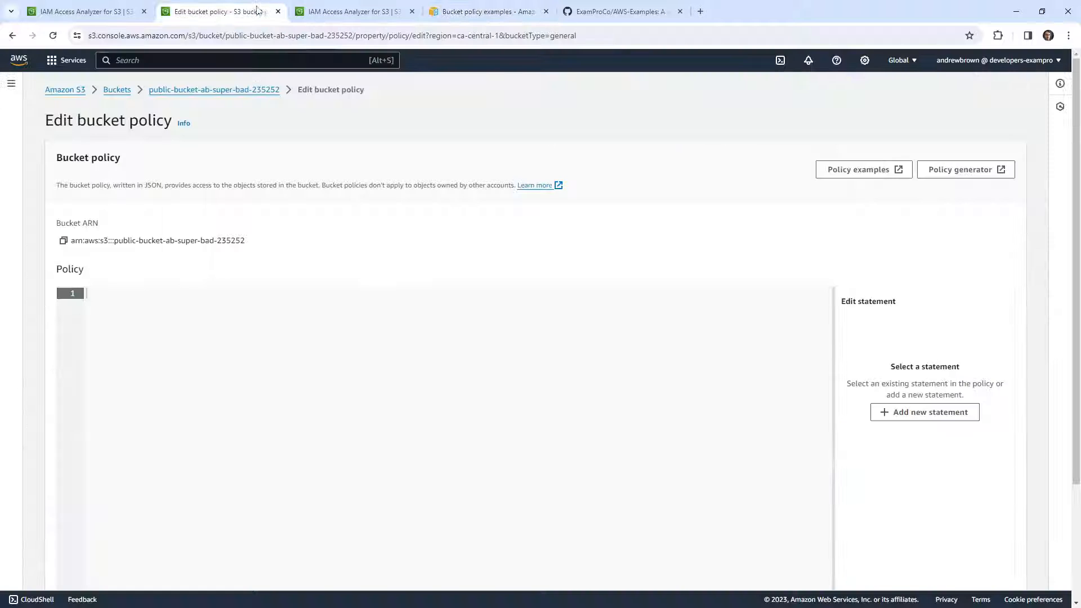
pyautogui.rightClick(244, 313)
pyautogui.click(253, 420)
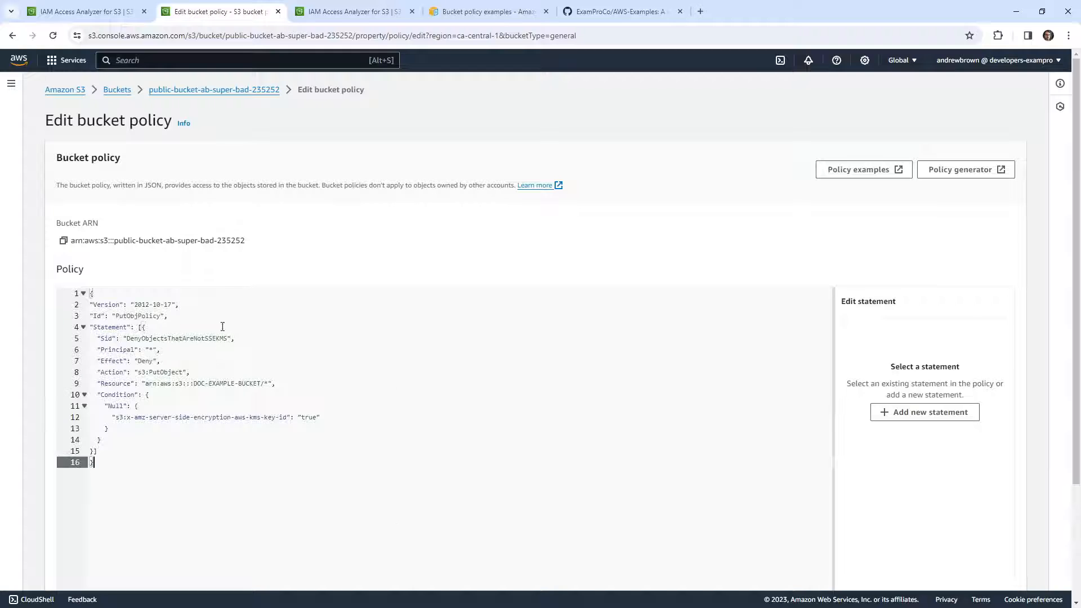
# Change the policy statement's Effect to Allow and its Action to s3:GetObject
pyautogui.click(226, 332)
pyautogui.click(232, 315)
pyautogui.click(233, 350)
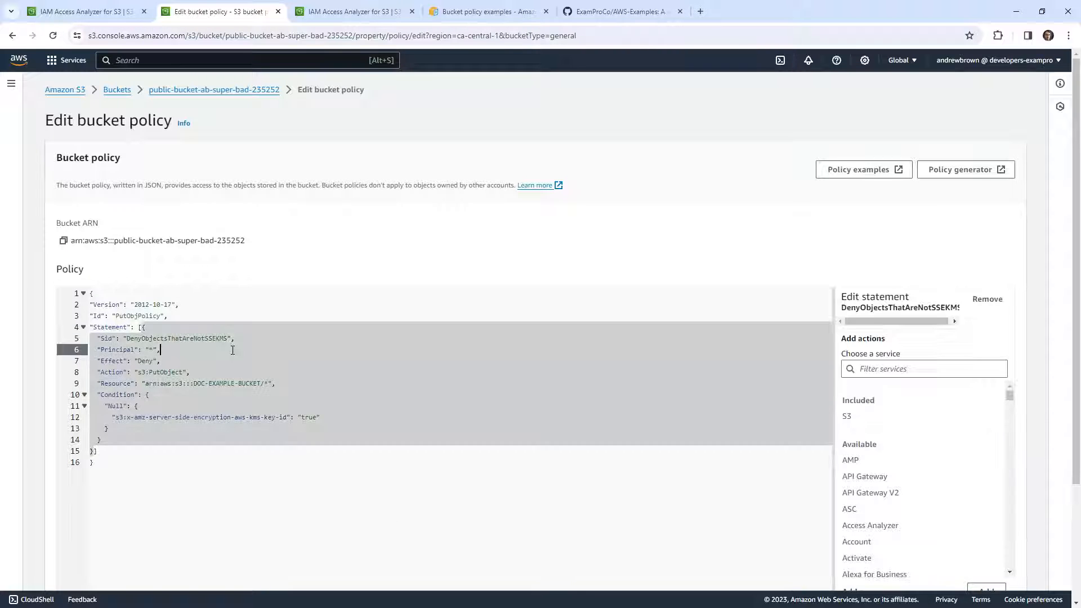
pyautogui.doubleClick(151, 363)
pyautogui.write('Allow')
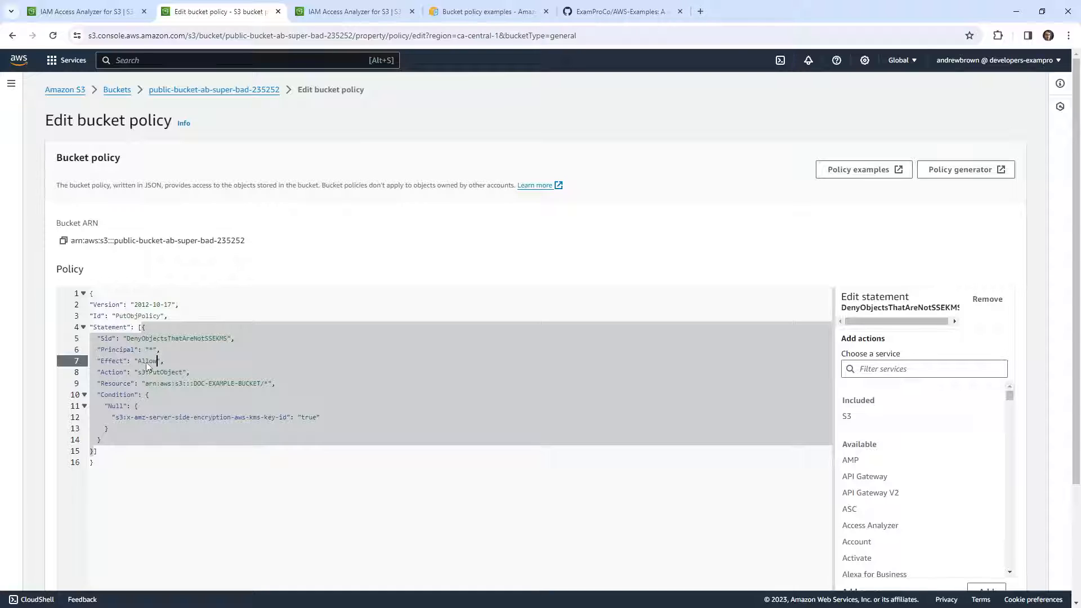
pyautogui.click(164, 371)
pyautogui.press('BackSpace')
pyautogui.press('BackSpace')
pyautogui.press('BackSpace')
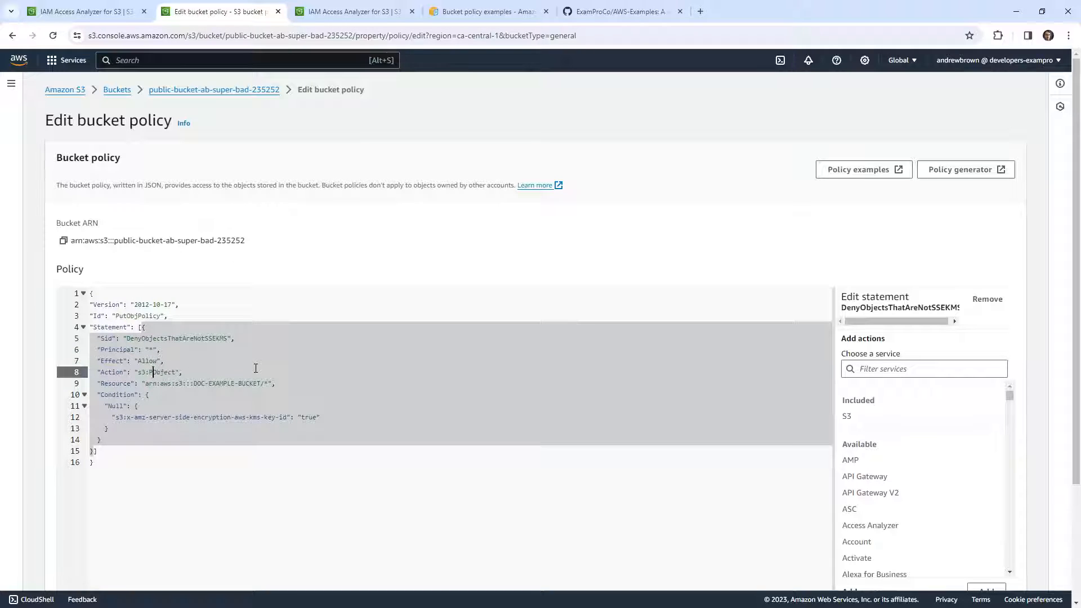
pyautogui.write('Get')
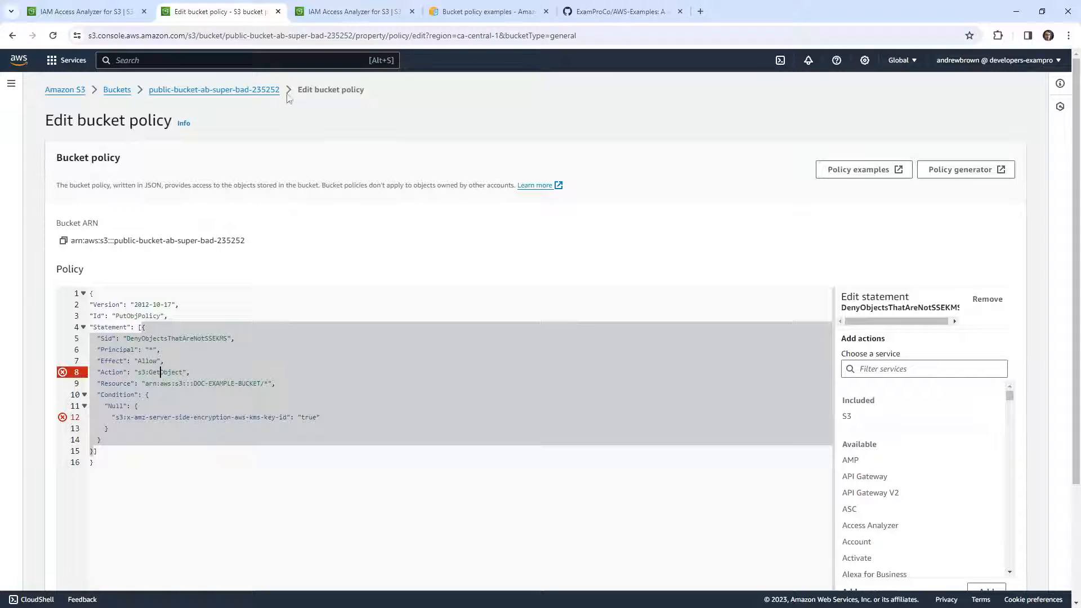
# Replace DOC-EXAMPLE-BUCKET in the policy's Resource with public-bucket-ab-super-bad-235252, ending the ARN on the same line with /*
pyautogui.moveTo(285, 90); pyautogui.dragTo(149, 89)
pyautogui.hotkey('ctrl', 'c')
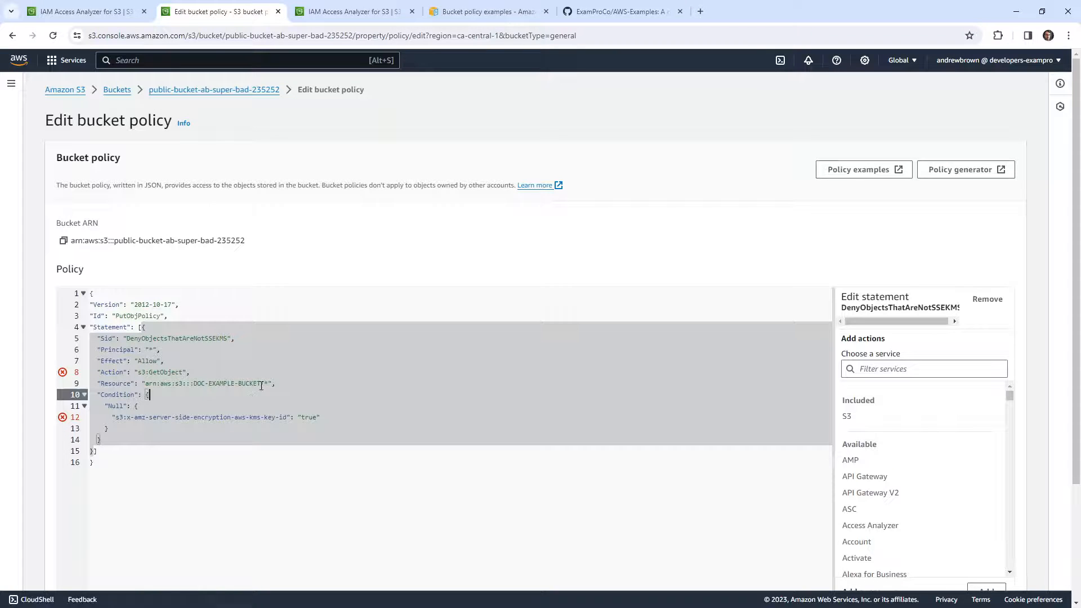
pyautogui.moveTo(261, 383); pyautogui.dragTo(191, 383)
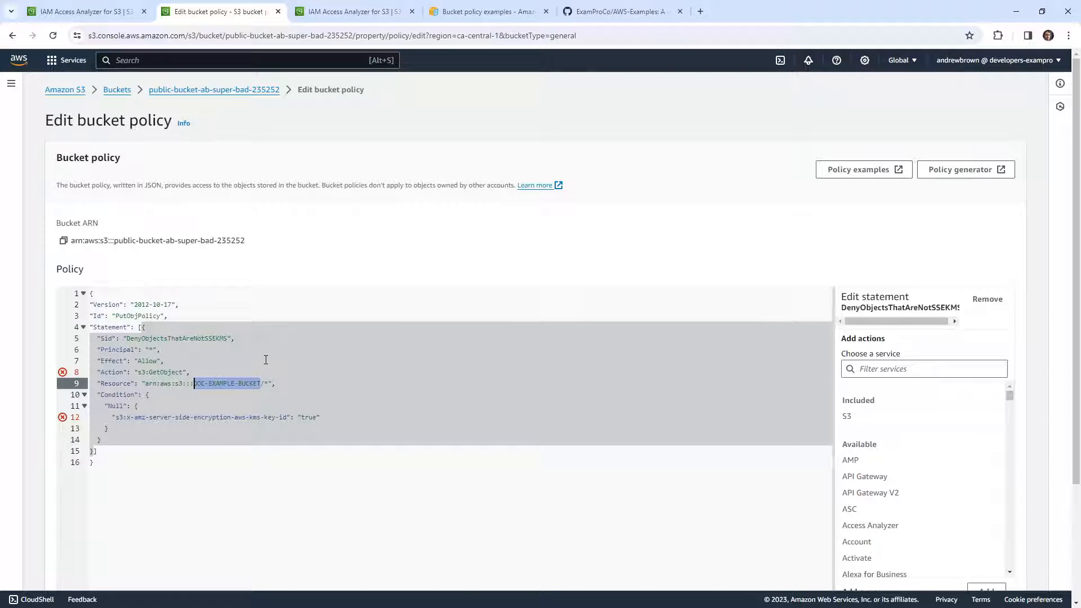
pyautogui.hotkey('ctrl', 'v')
pyautogui.hotkey('ctrl', '+')
pyautogui.hotkey('ctrl', '+')
pyautogui.hotkey('ctrl', '+')
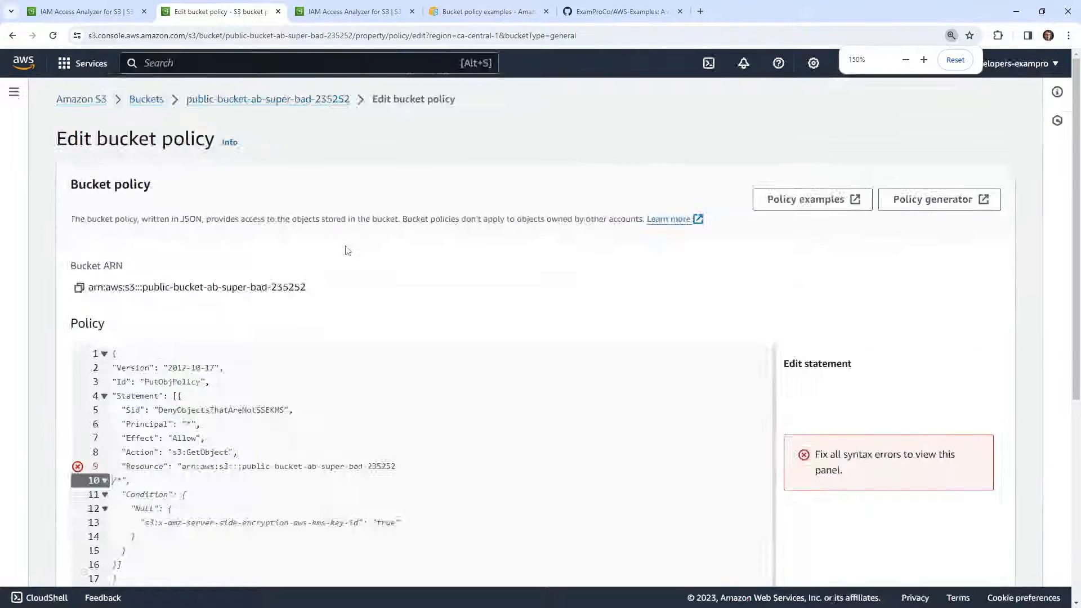
pyautogui.scroll(-3, 365, 265)
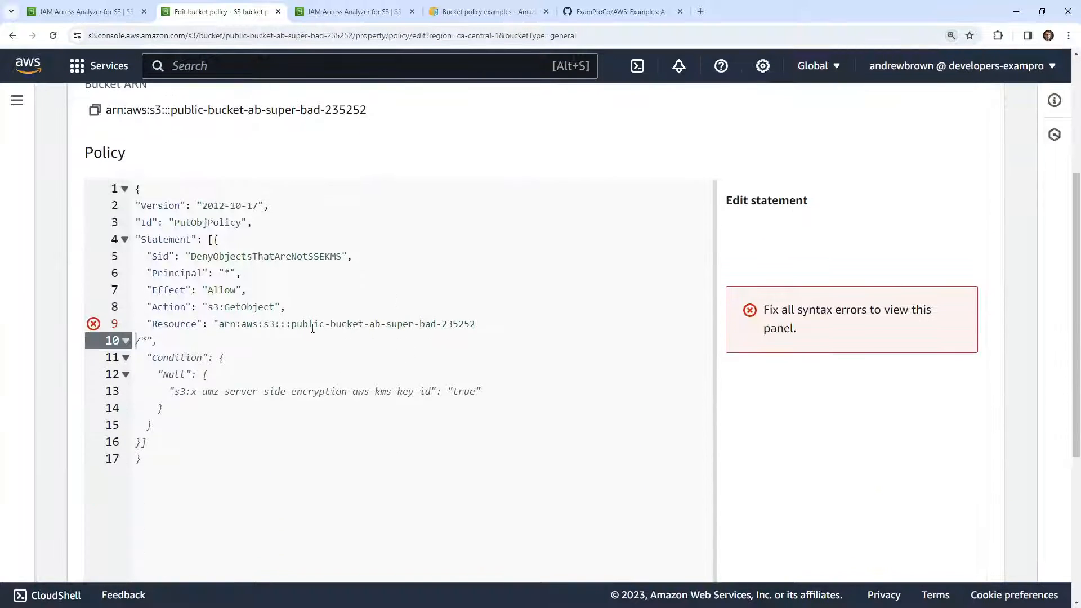
pyautogui.click(478, 325)
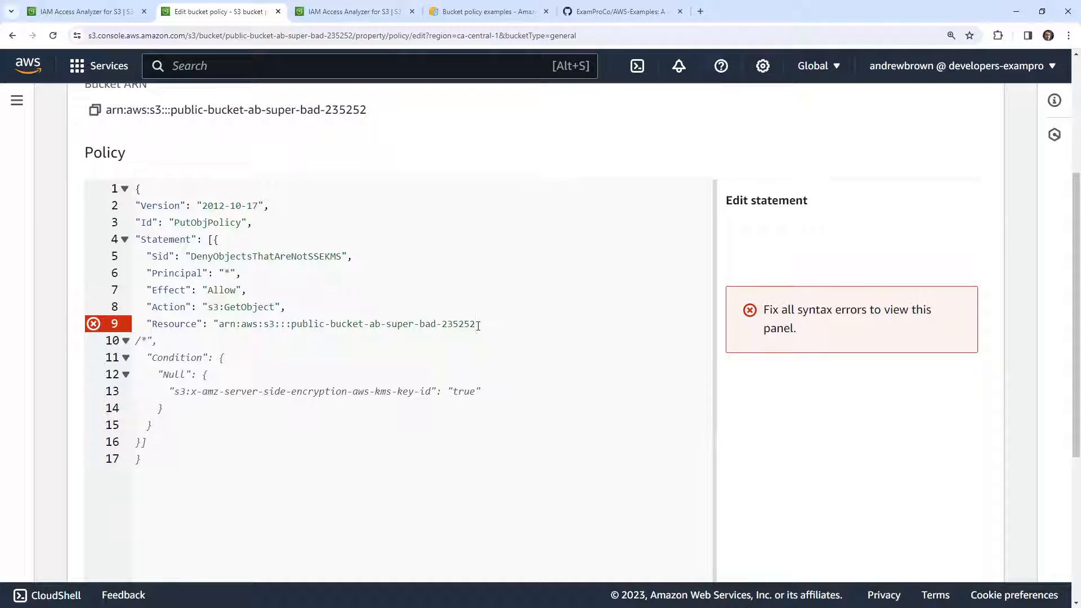
pyautogui.write('/*')
# Delete the leftover wildcard line and the Condition block, then restore the closing brackets of the statement and the policy
pyautogui.click(337, 369)
pyautogui.click(309, 353)
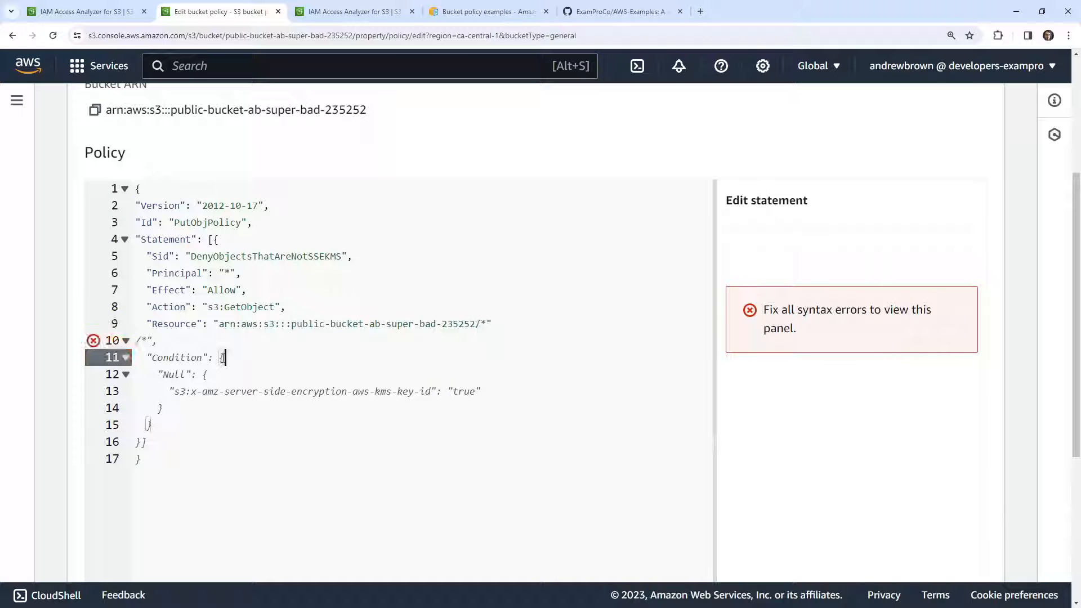
pyautogui.click(142, 459)
pyautogui.moveTo(142, 459); pyautogui.dragTo(135, 340)
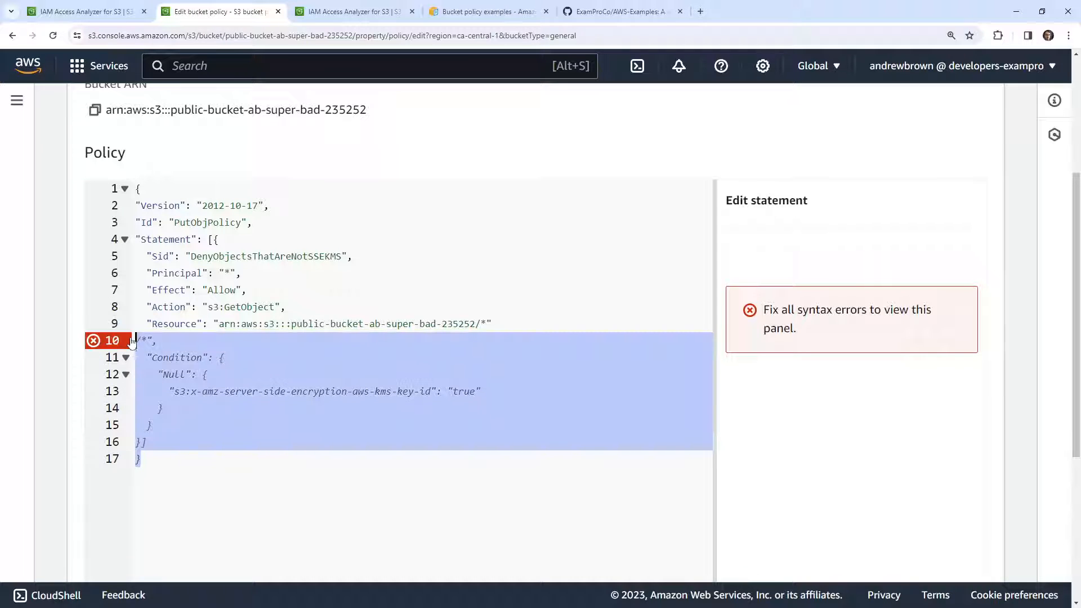
pyautogui.press('BackSpace')
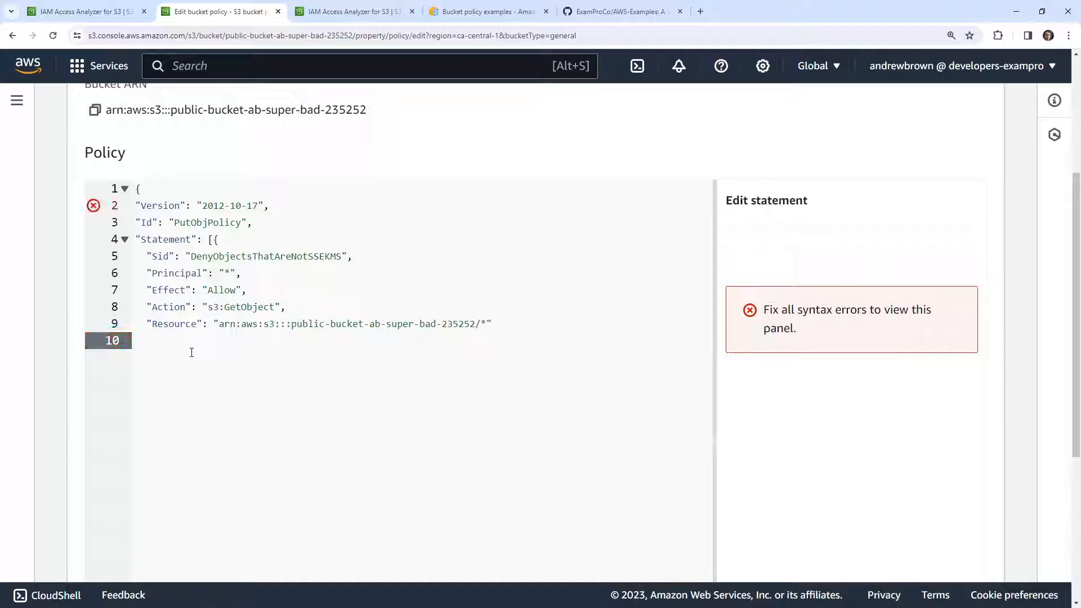
pyautogui.write('}0')
pyautogui.press('Return')
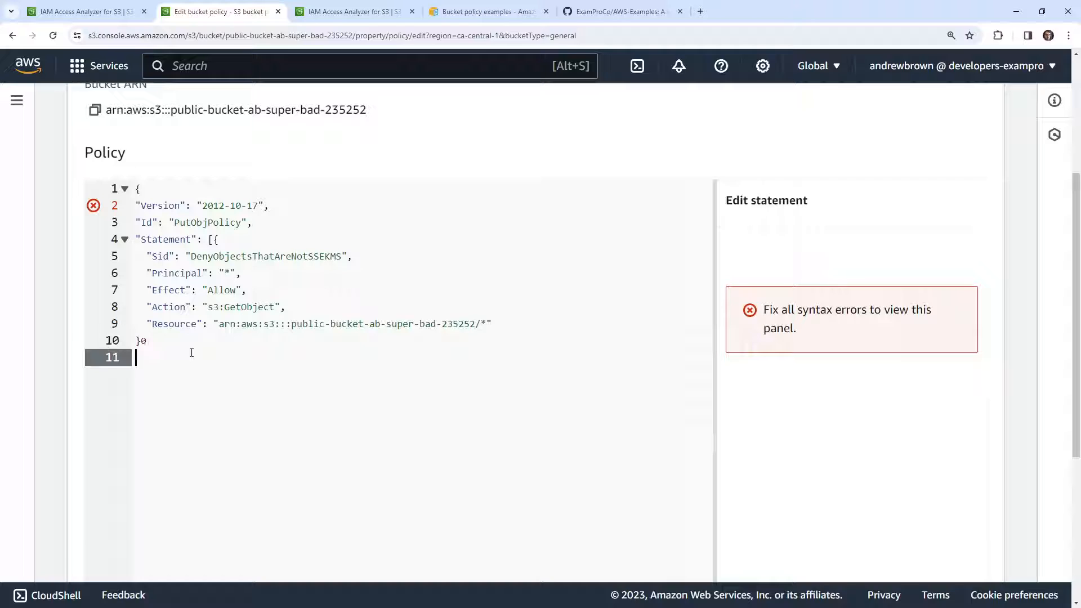
pyautogui.write('}')
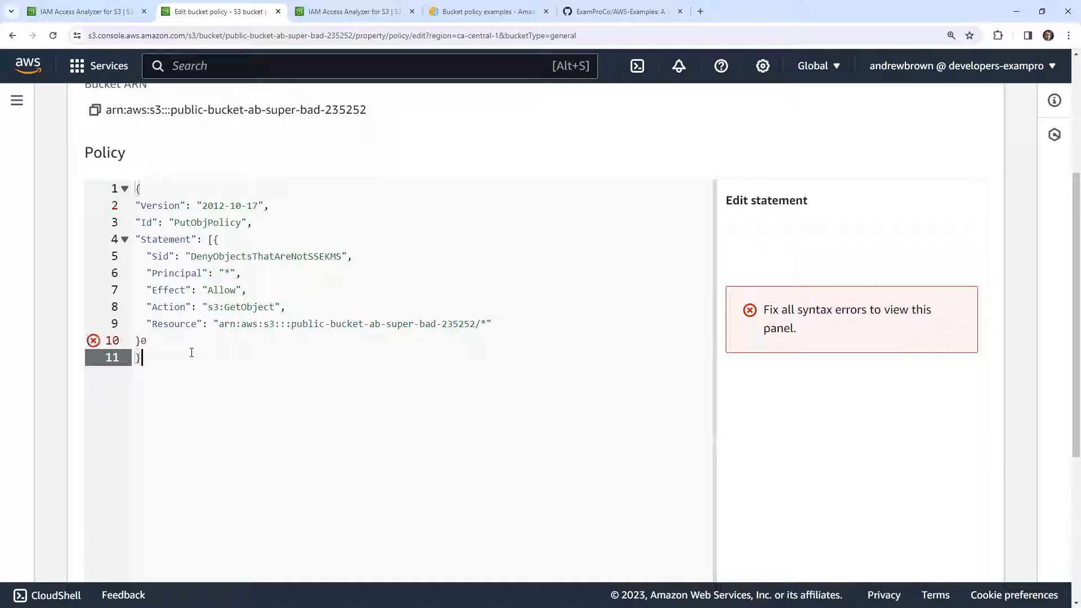
pyautogui.press('Up')
pyautogui.press('Delete')
pyautogui.write(']')
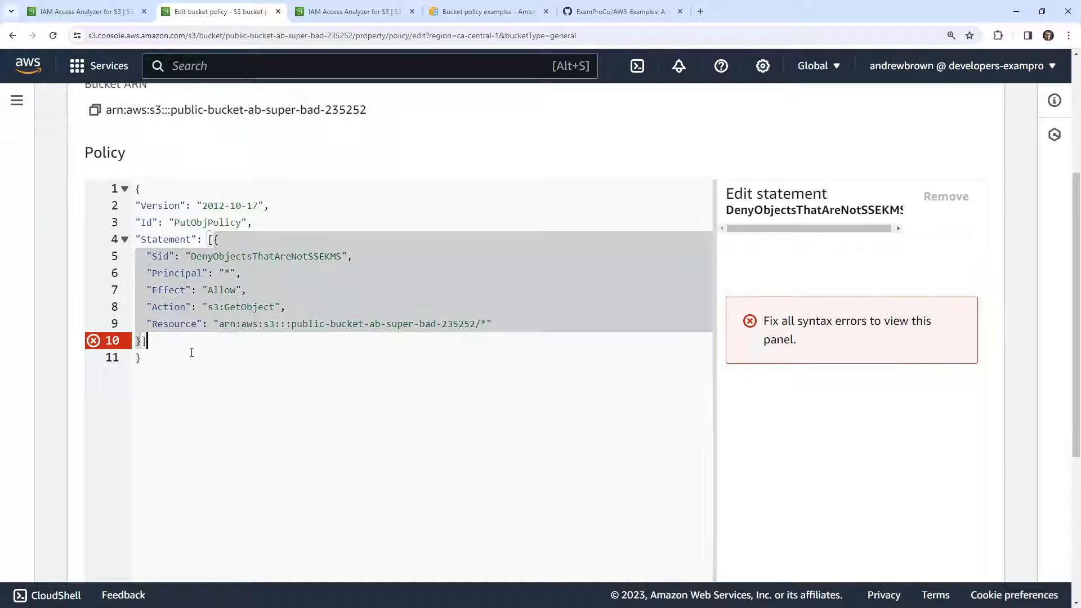
pyautogui.click(265, 431)
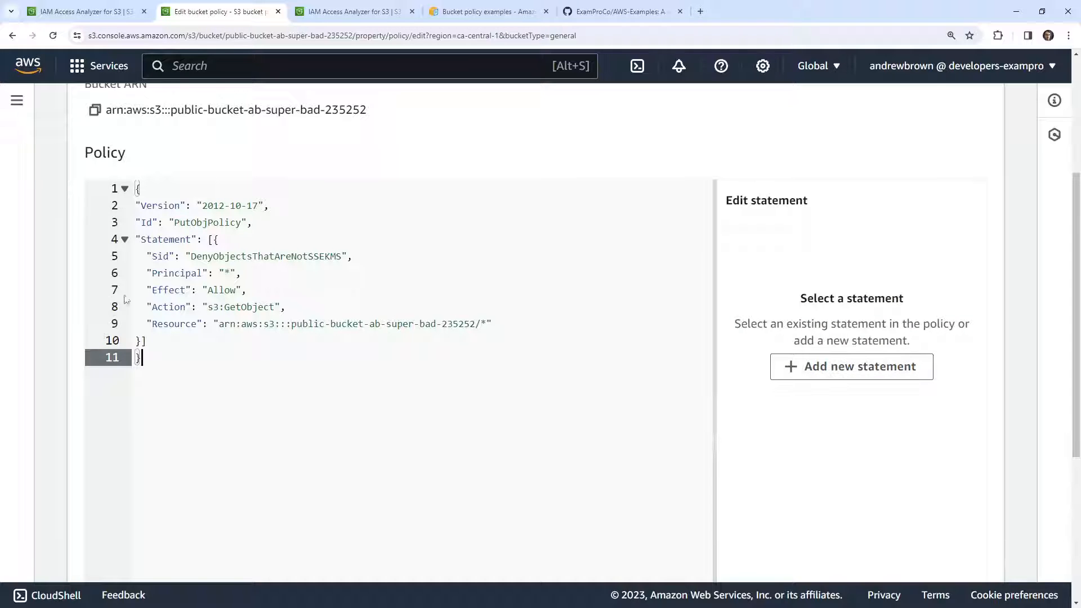
# Set the statement's Sid to Allow all public and save the bucket policy
pyautogui.scroll(-4, 97, 298)
pyautogui.scroll(3, 97, 298)
pyautogui.doubleClick(249, 201)
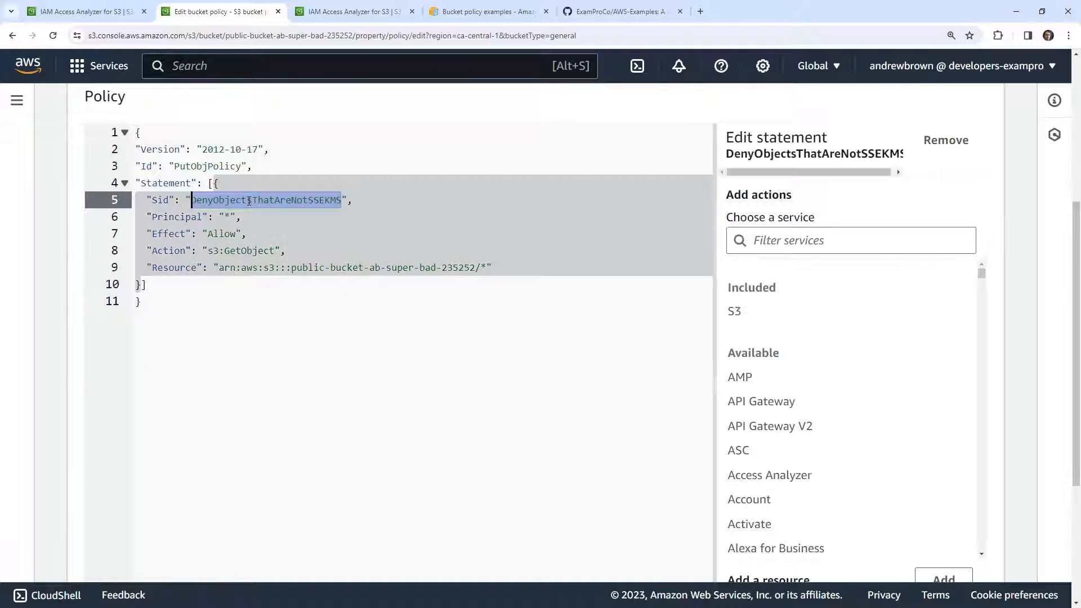
pyautogui.write('Allow all pub')
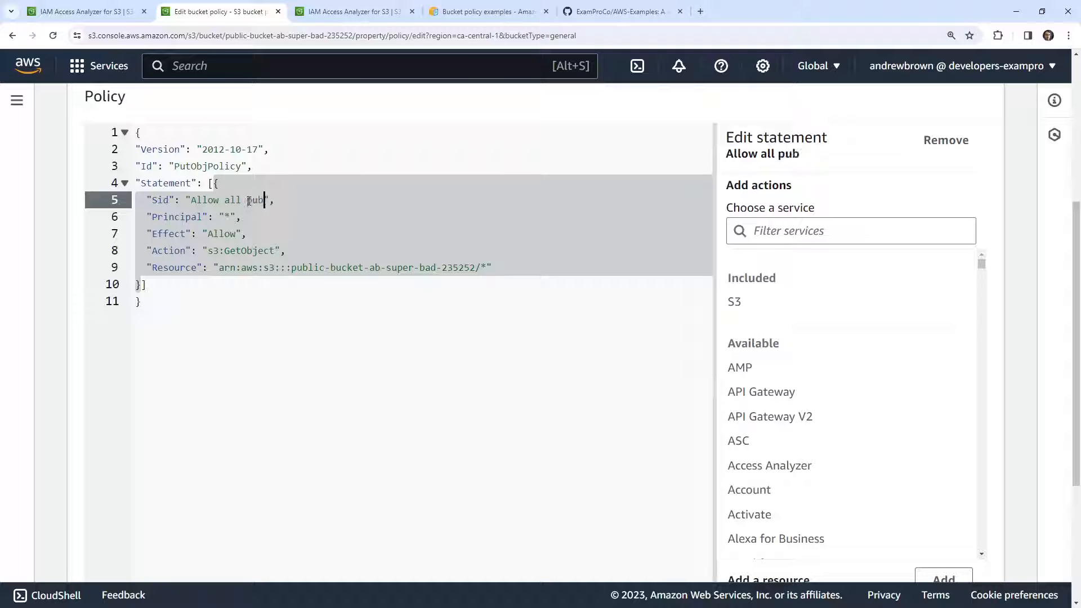
pyautogui.write('lic')
pyautogui.scroll(-4, 480, 465)
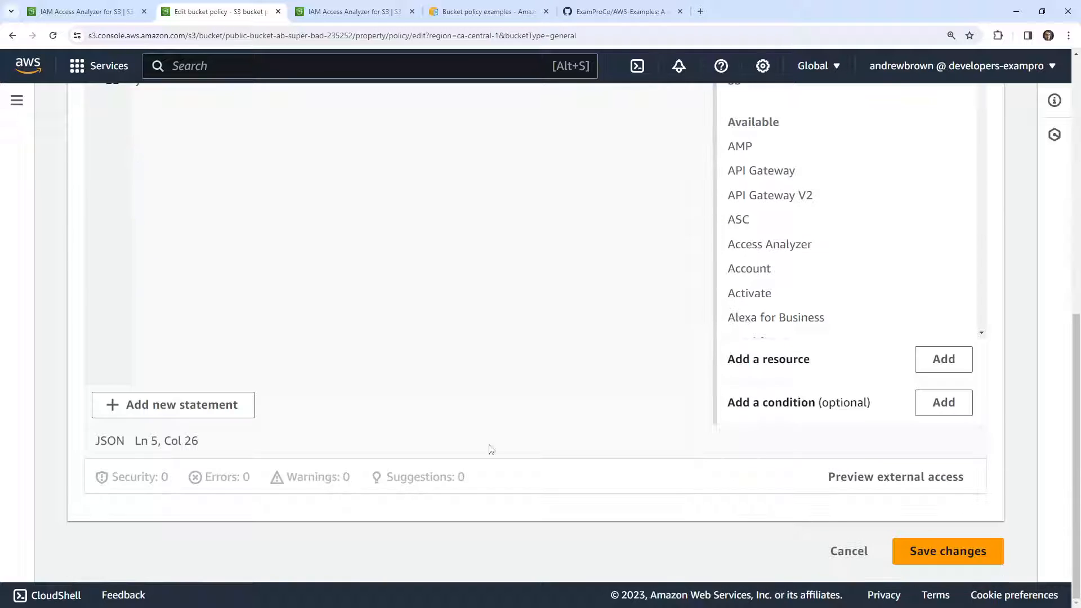
pyautogui.click(946, 552)
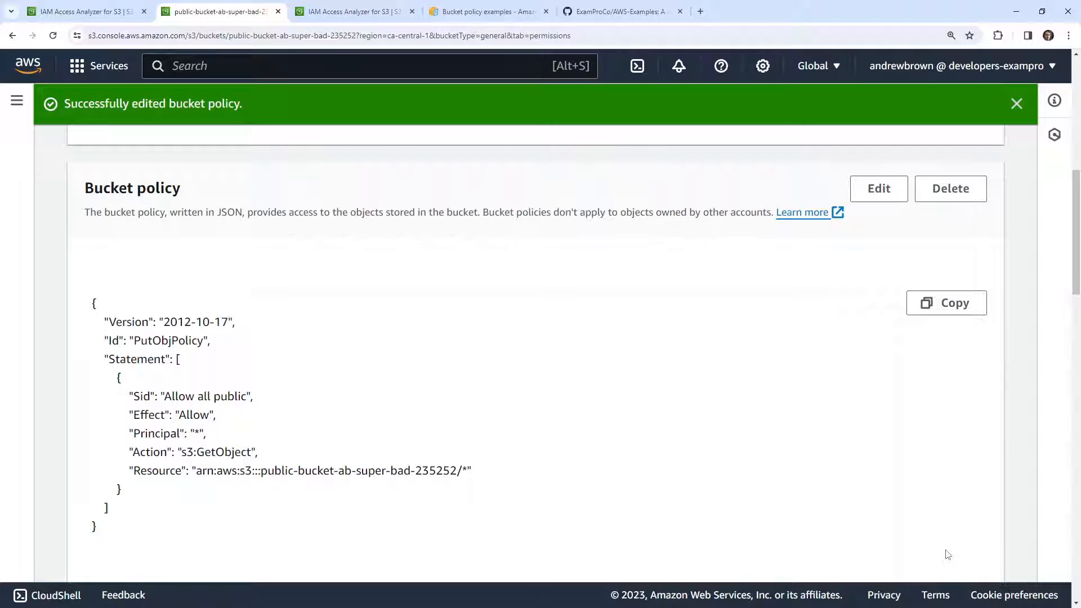
# Review the saved policy's Principal, Action and Resource, and check the open IAM Access Analyzer for S3 pages for public buckets
pyautogui.moveTo(205, 442); pyautogui.dragTo(351, 471)
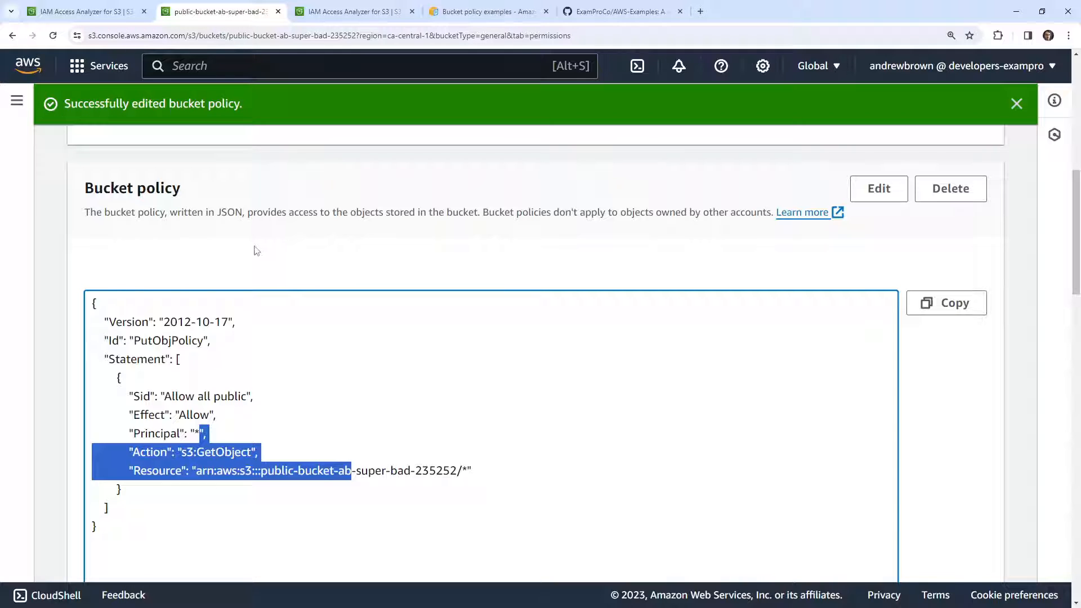
pyautogui.click(85, 15)
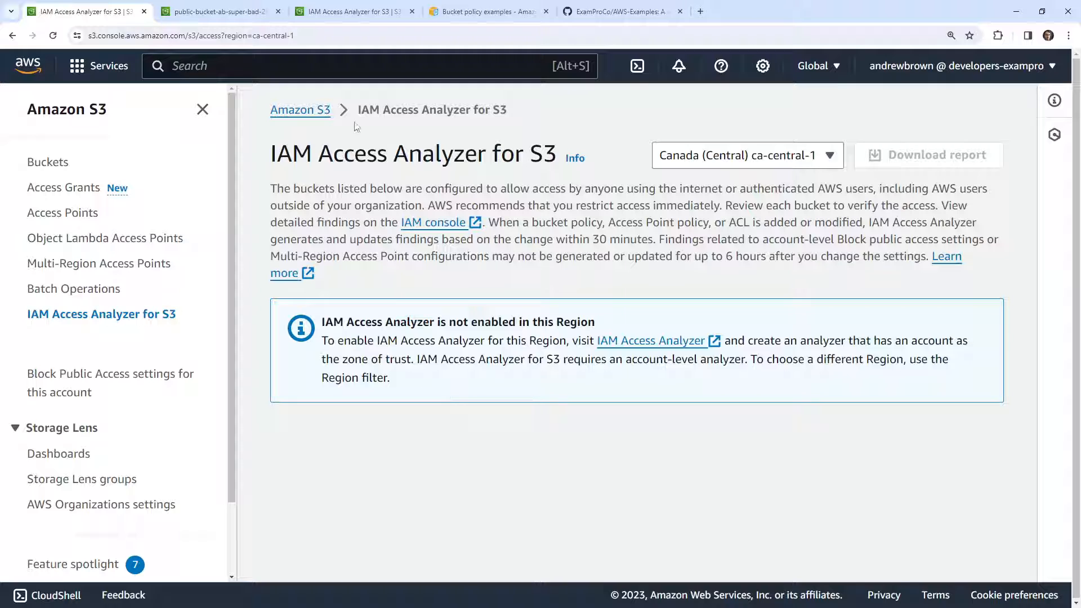
pyautogui.click(327, 11)
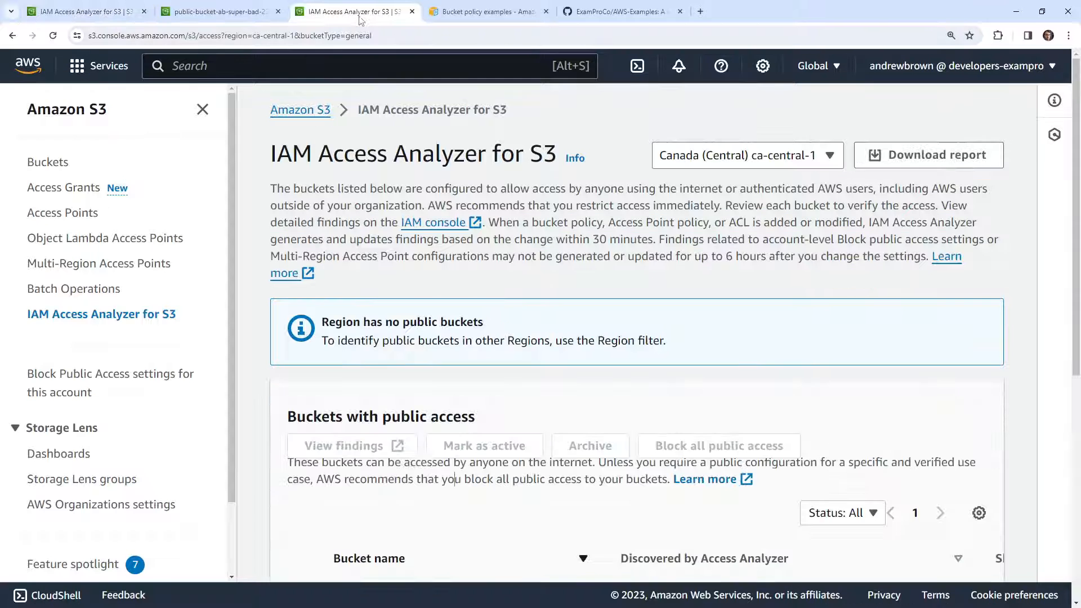
# Go from the public-bucket-ab-super-bad-235252 page to the full bucket list and examine each general purpose bucket's region and access status
pyautogui.click(212, 13)
pyautogui.scroll(10, 345, 259)
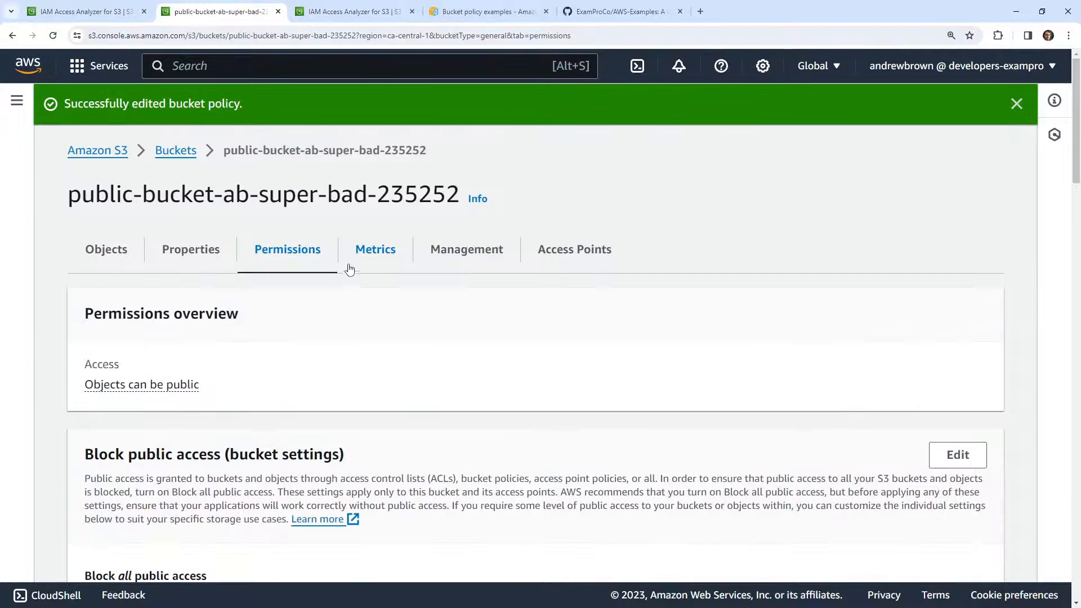
pyautogui.click(176, 151)
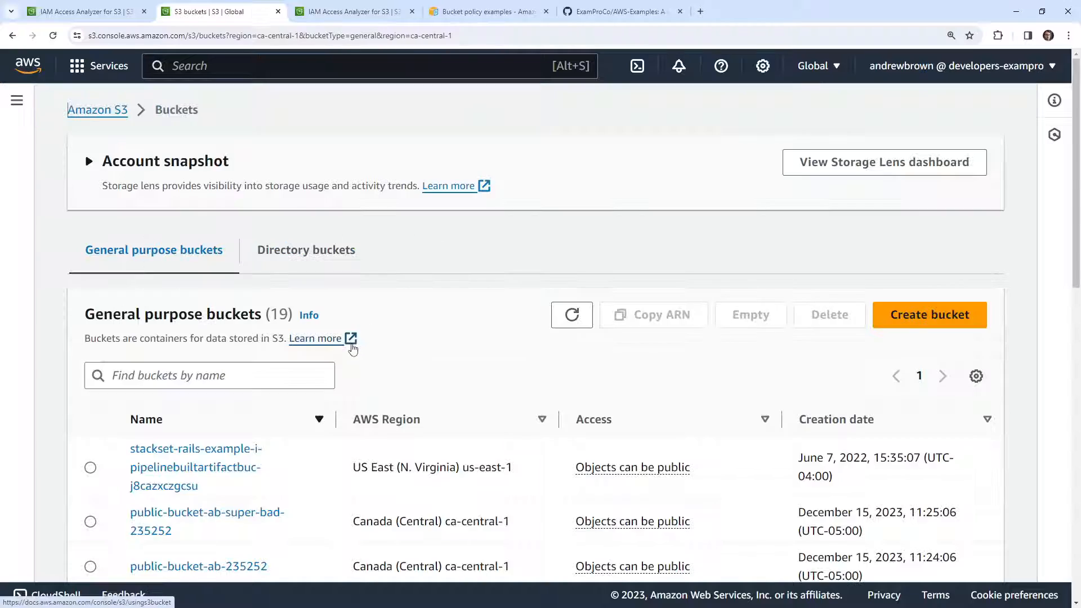
pyautogui.scroll(-1, 266, 335)
pyautogui.scroll(-9, 266, 349)
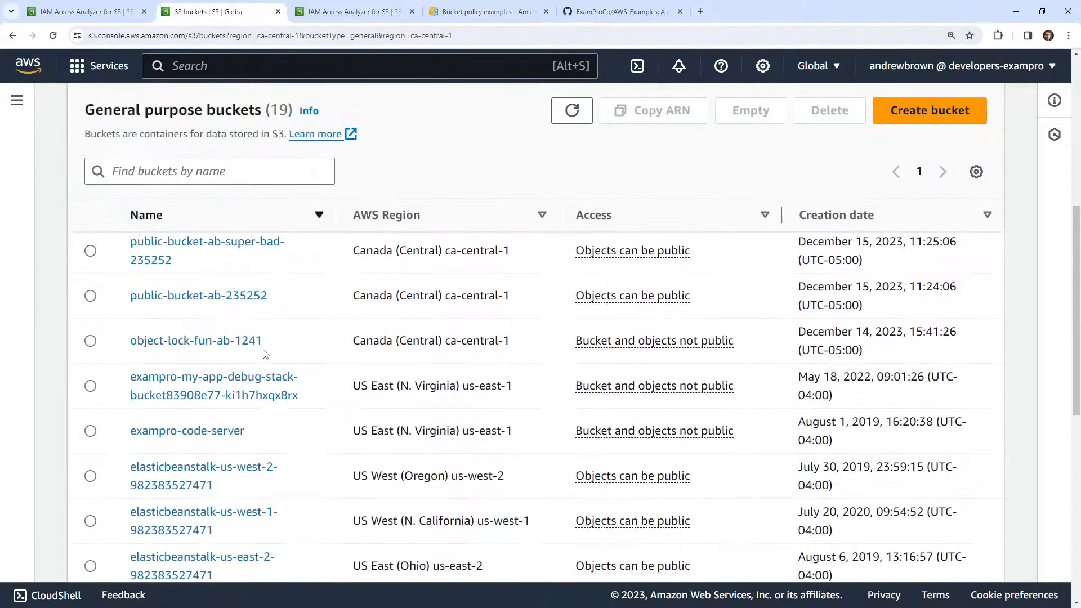
pyautogui.scroll(-5, 301, 410)
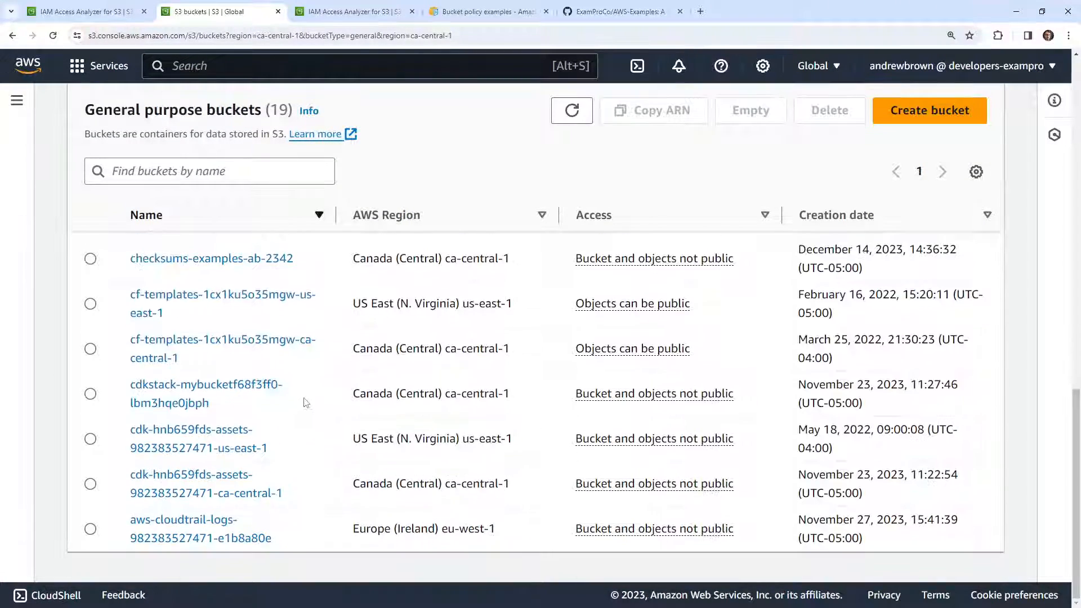
pyautogui.hotkey('ctrl', '0')
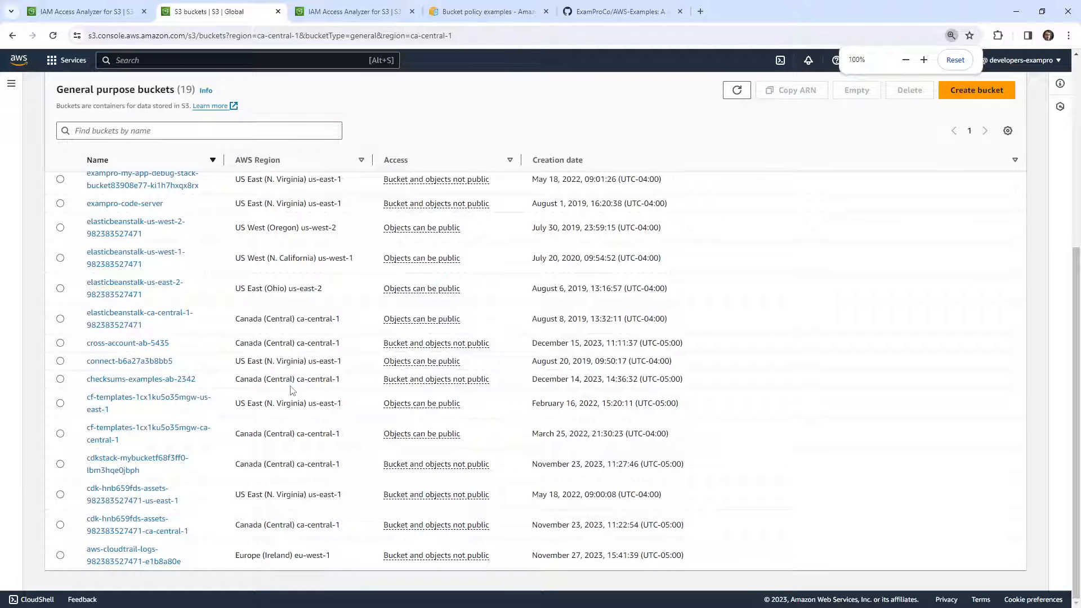
pyautogui.hotkey('ctrl', 'f')
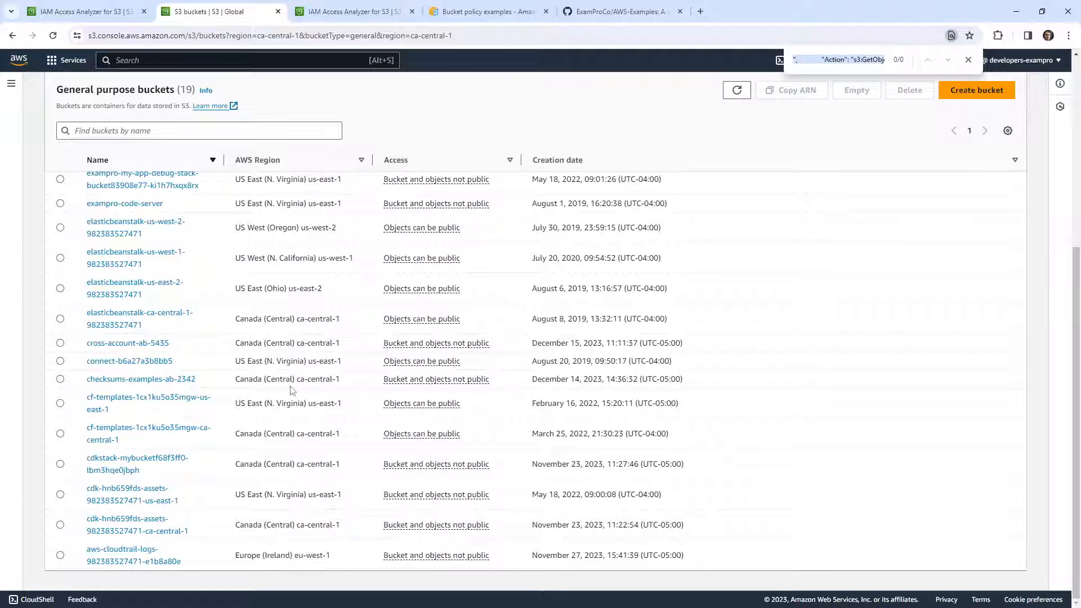
pyautogui.scroll(5, 291, 388)
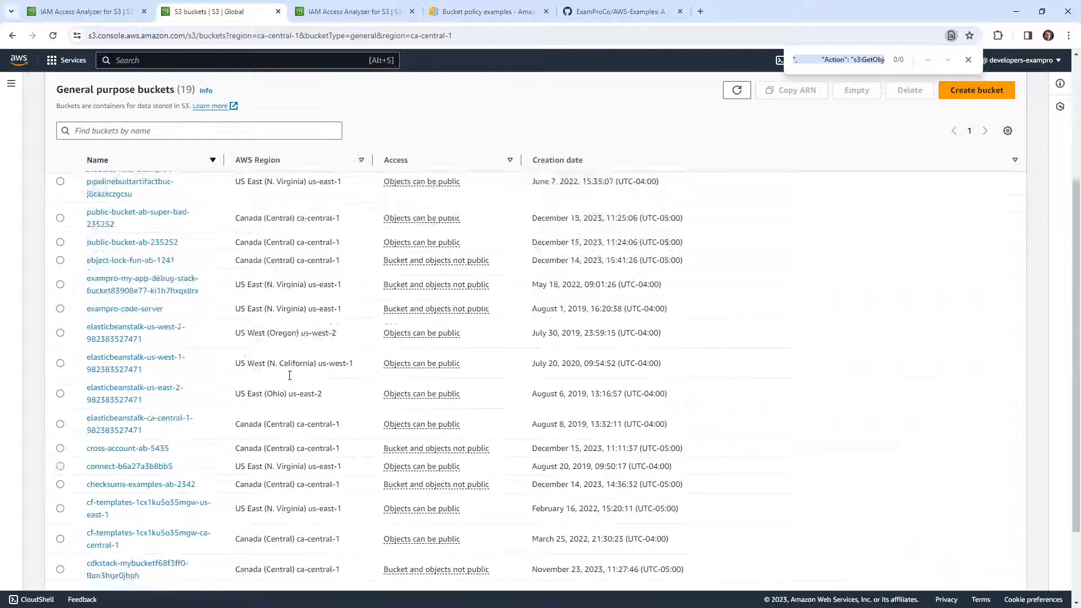
pyautogui.scroll(-3, 287, 381)
pyautogui.scroll(1, 286, 381)
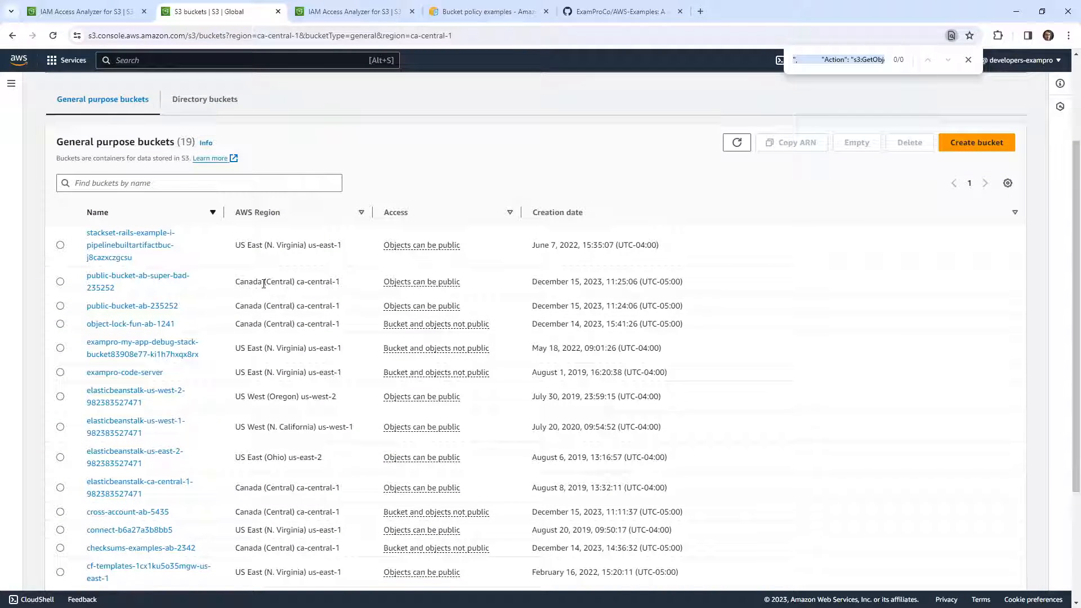
# Reload the IAM Access Analyzer for S3 page to check its findings for Canada (Central) ca-central-1
pyautogui.click(113, 12)
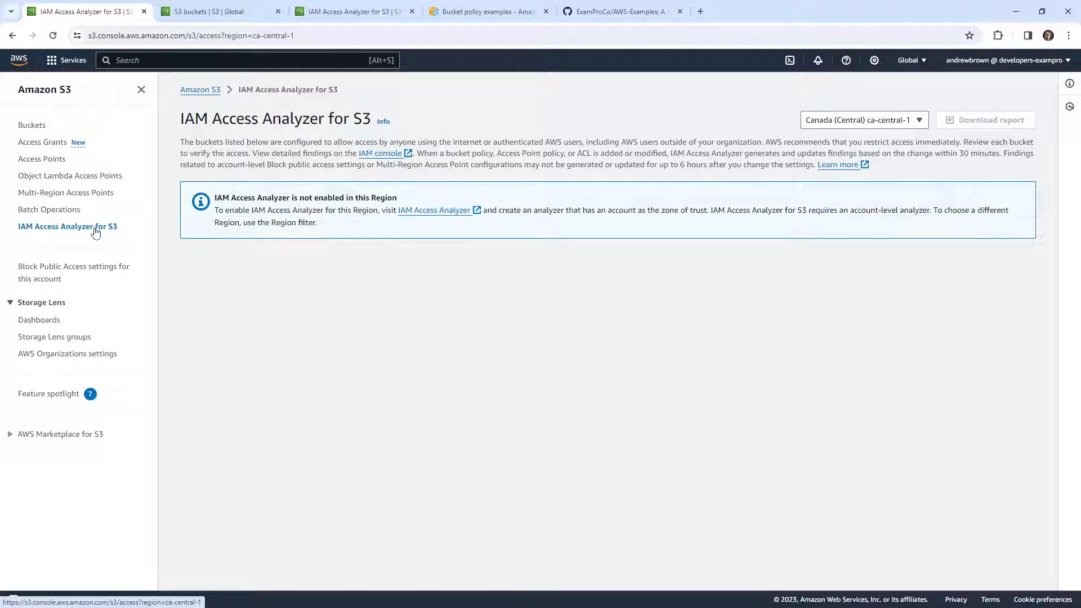
pyautogui.click(70, 211)
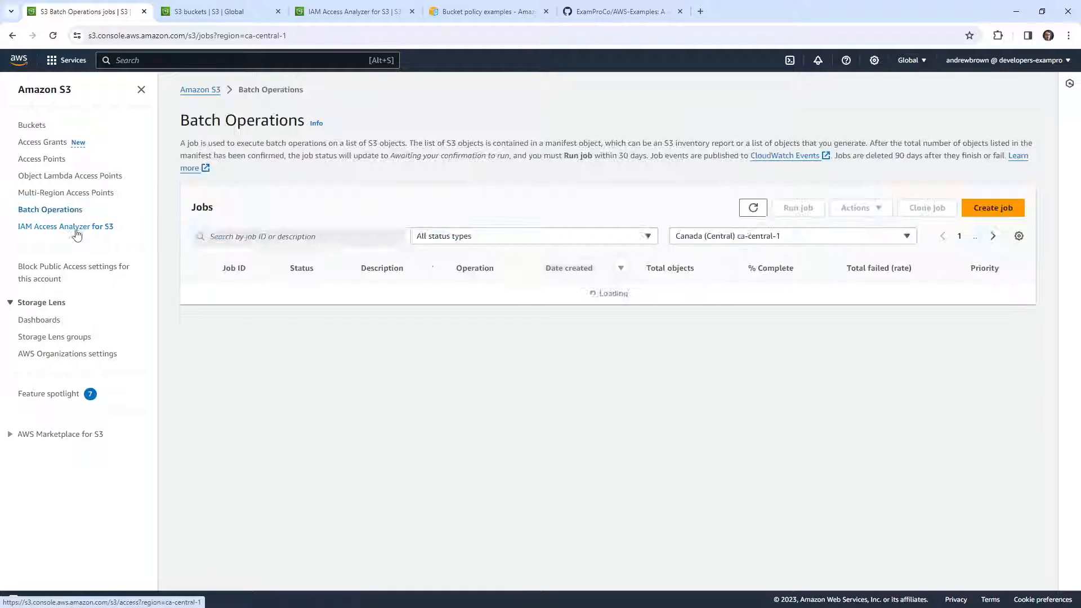
pyautogui.click(74, 227)
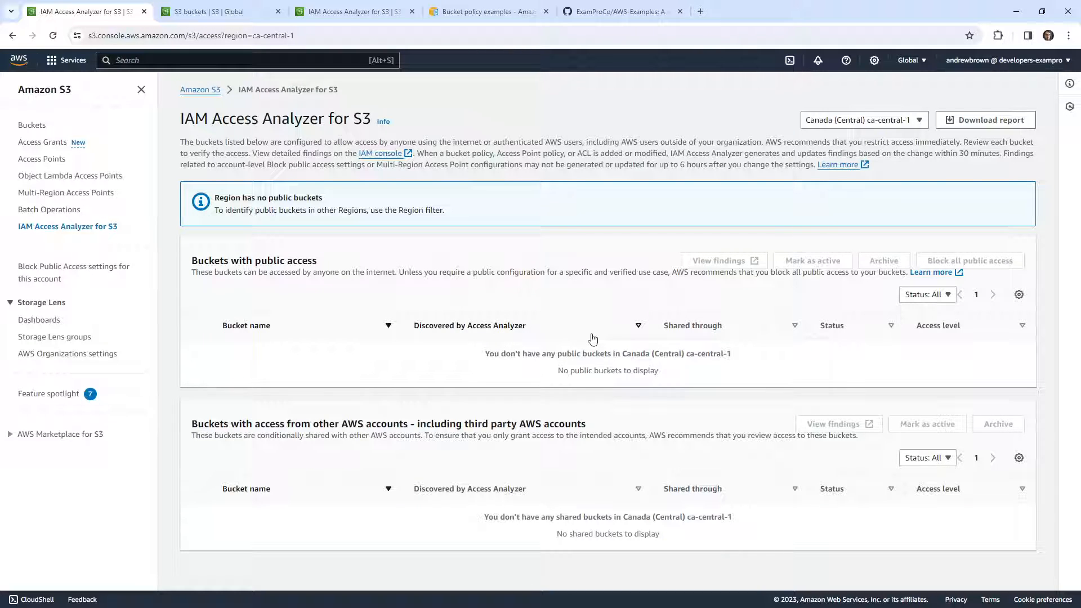
# Open the IAM Access Analyzer for S3 documentation and search the page for "frequen"
pyautogui.click(836, 165)
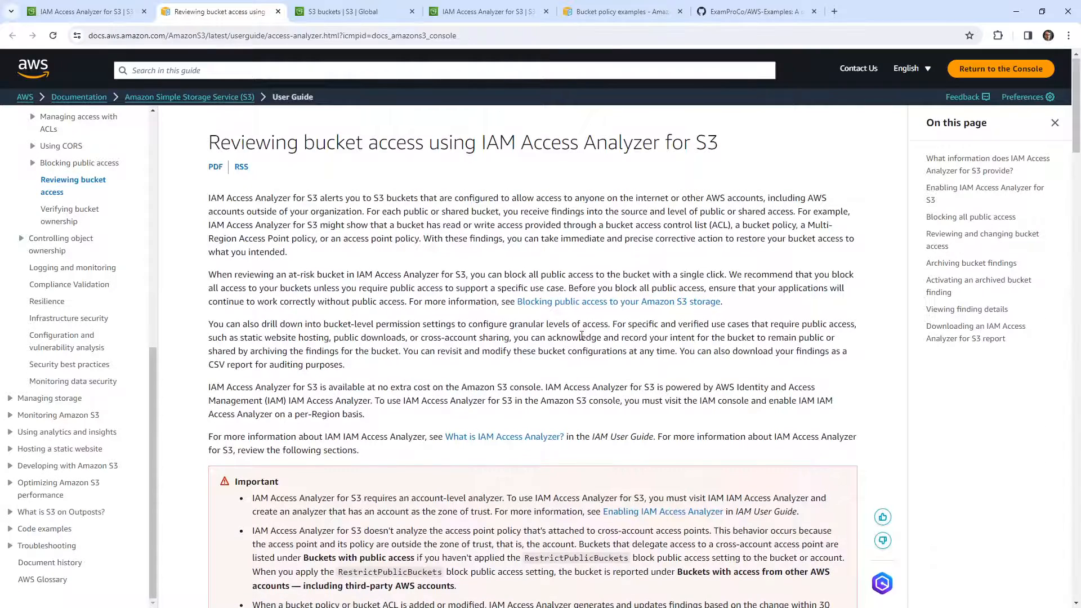
pyautogui.scroll(-6, 583, 341)
pyautogui.scroll(-12, 583, 340)
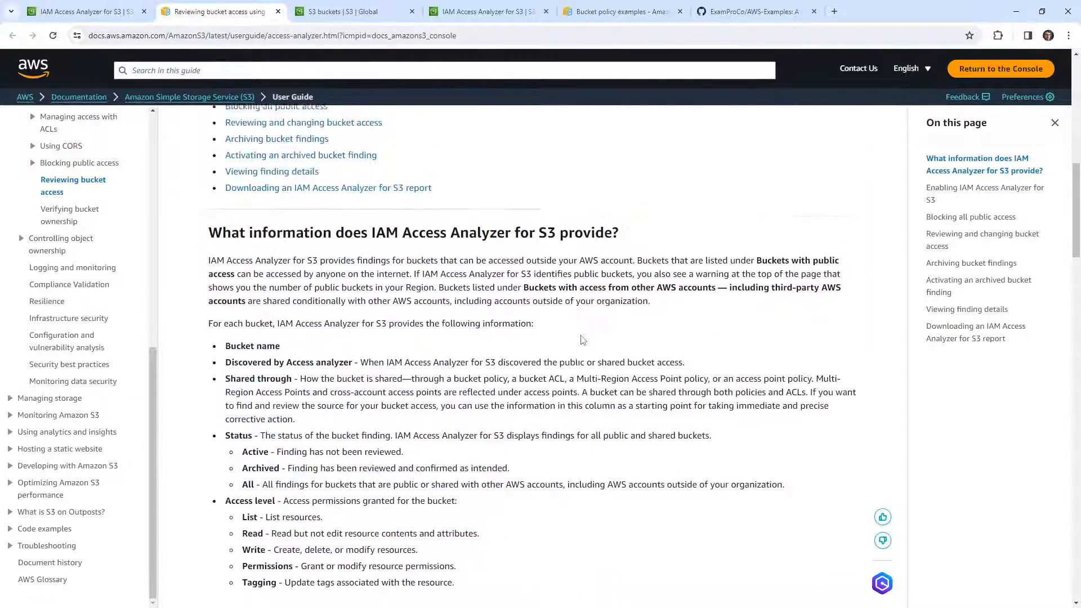
pyautogui.hotkey('ctrl', 'f')
pyautogui.write('requen')
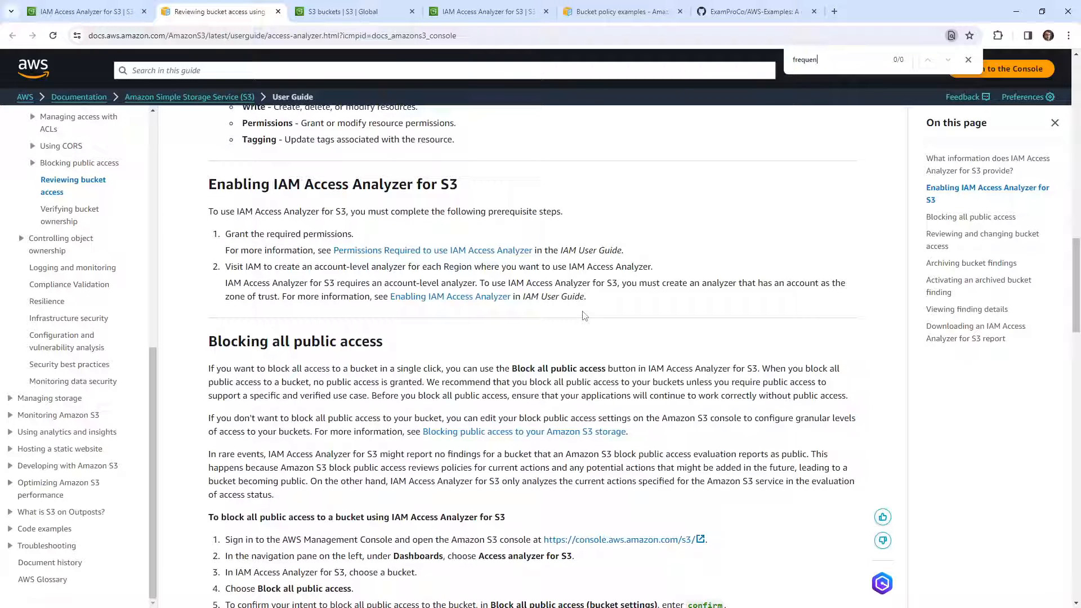
# Search the web for "how often does s3 access analzyer rub" and open the result Reviewing bucket access using IAM Access Analyzer for S3
pyautogui.click(828, 34)
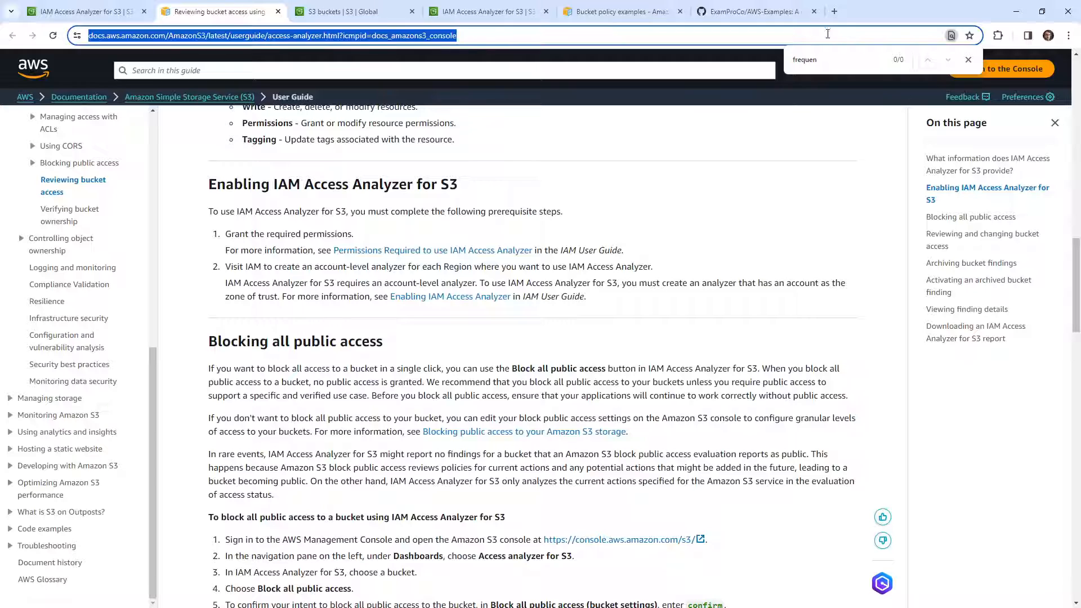
pyautogui.write('how often doe')
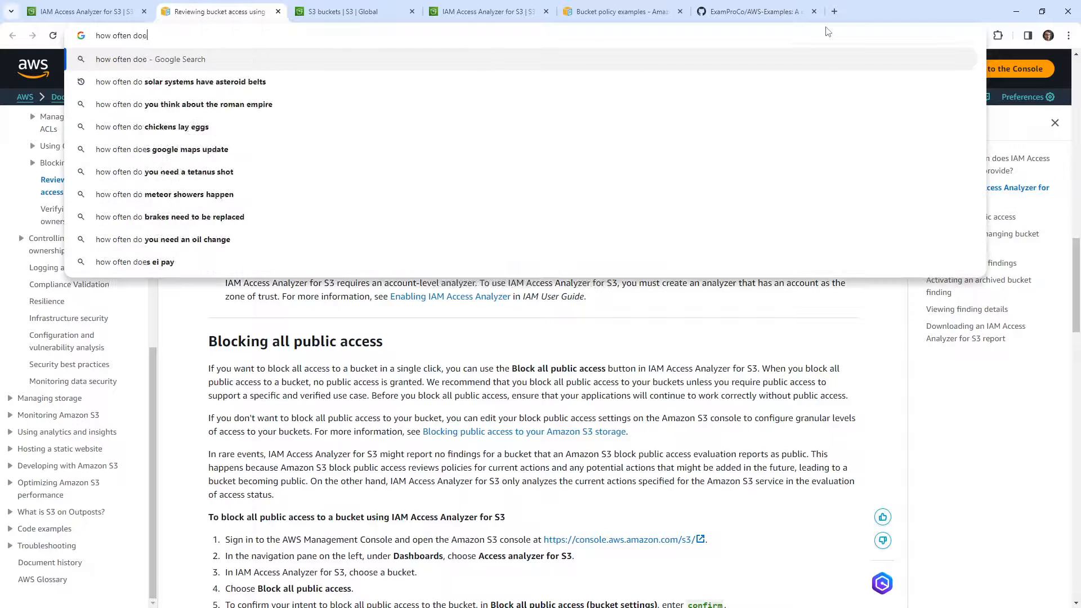
pyautogui.write('s s3 access ')
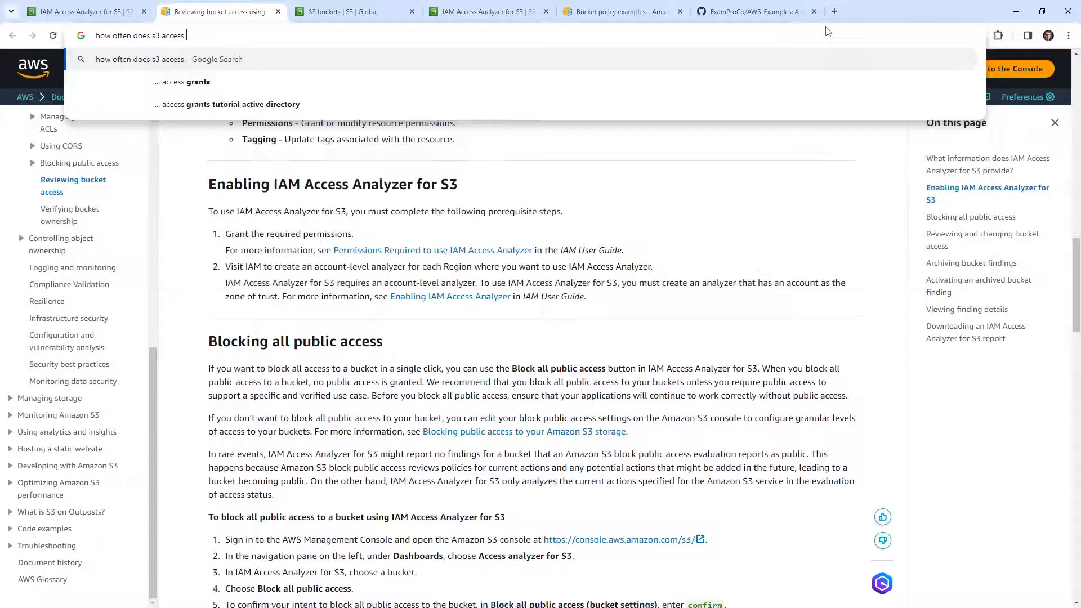
pyautogui.write('analzyer rub')
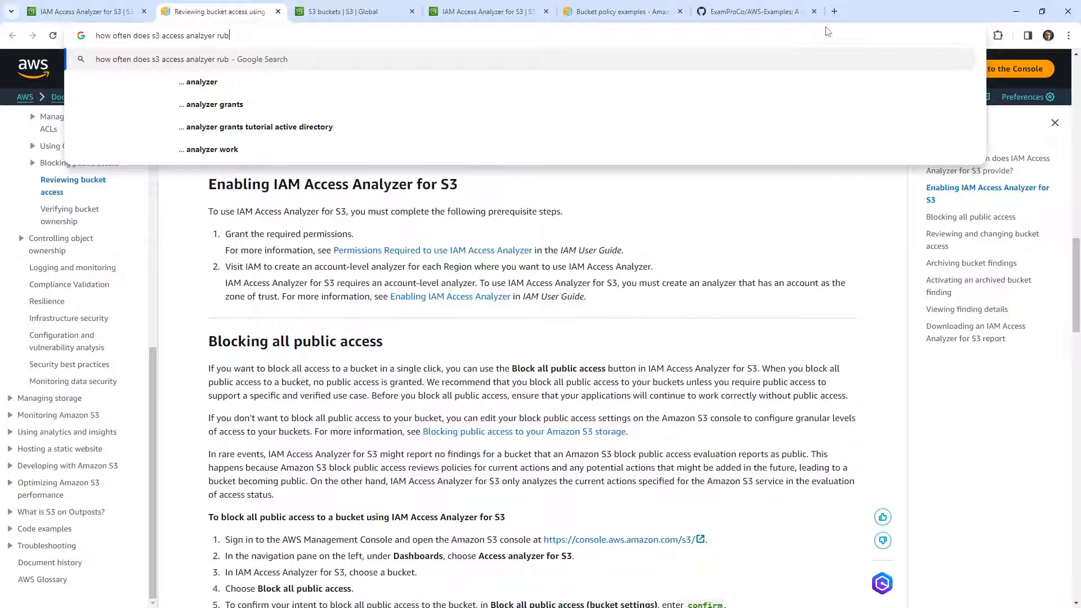
pyautogui.press('Return')
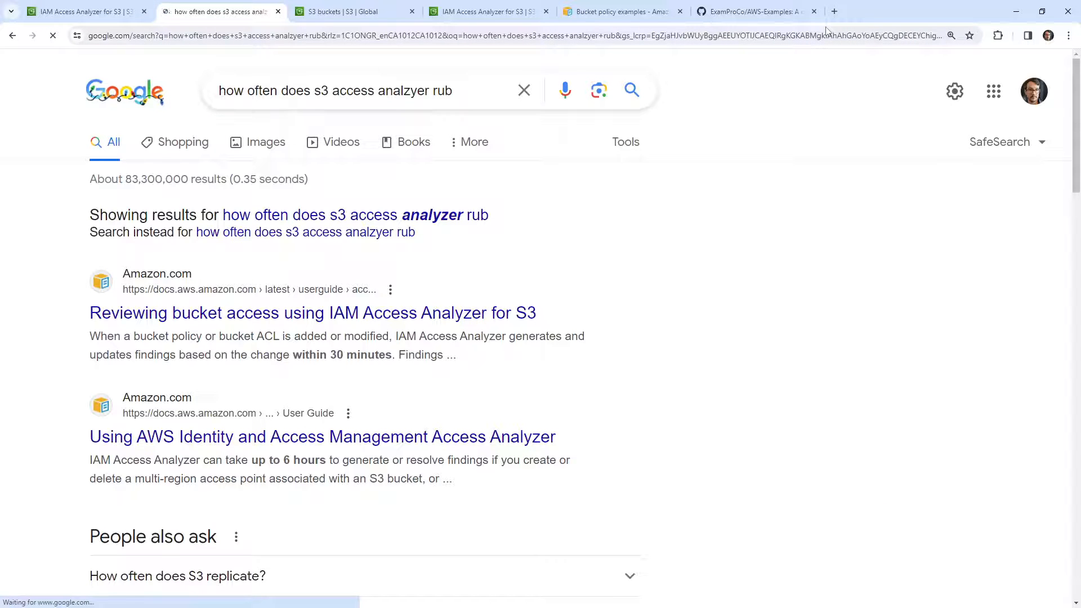
pyautogui.click(502, 313)
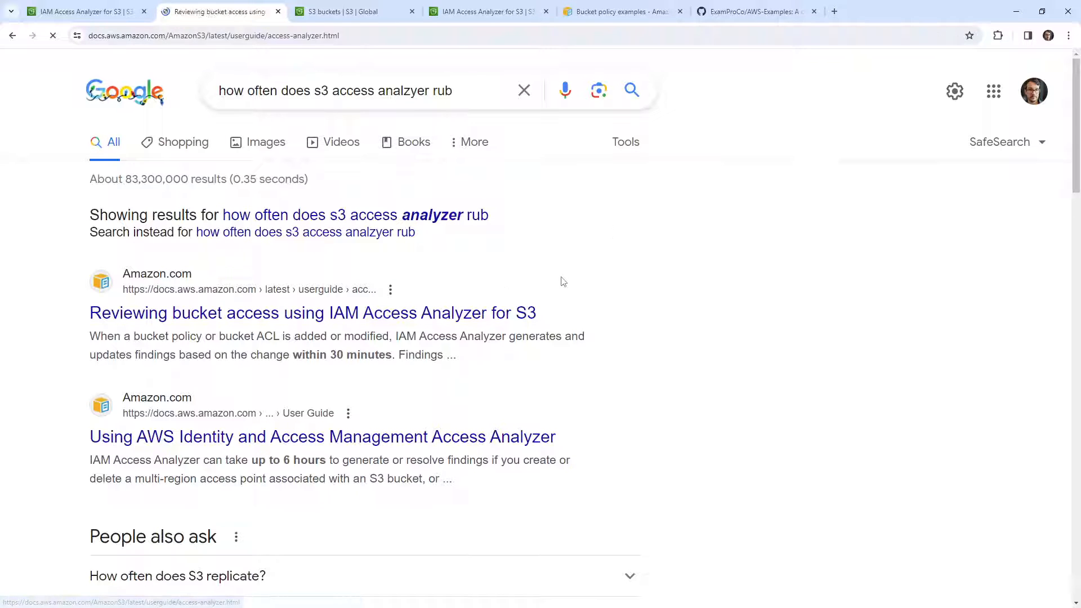
# Find "30 minute" on the documentation page to read how soon findings are updated
pyautogui.hotkey('ctrl', 'f')
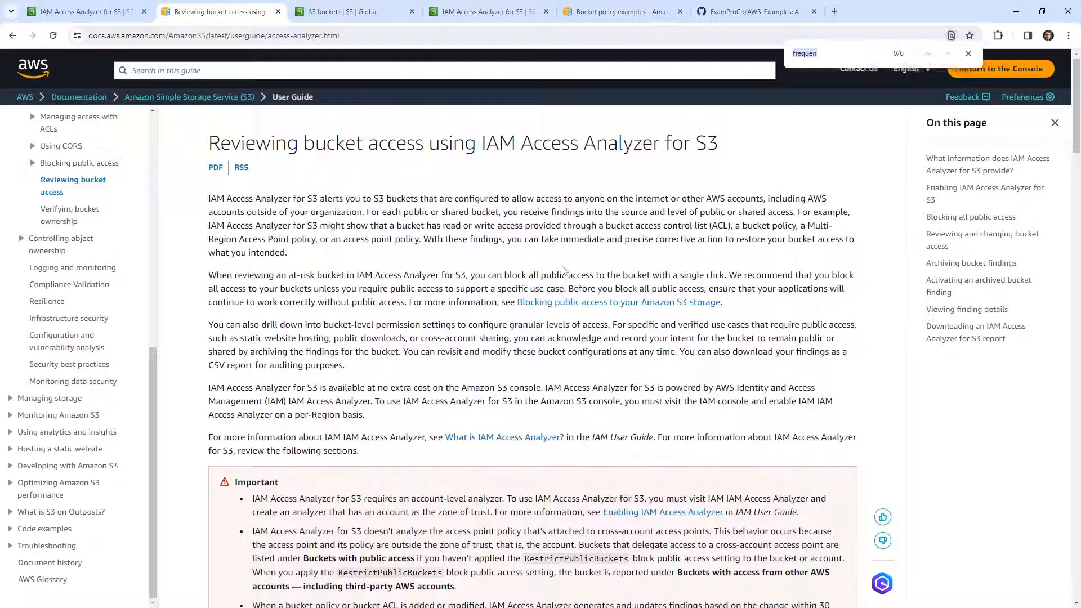
pyautogui.write('23')
pyautogui.write(' minute')
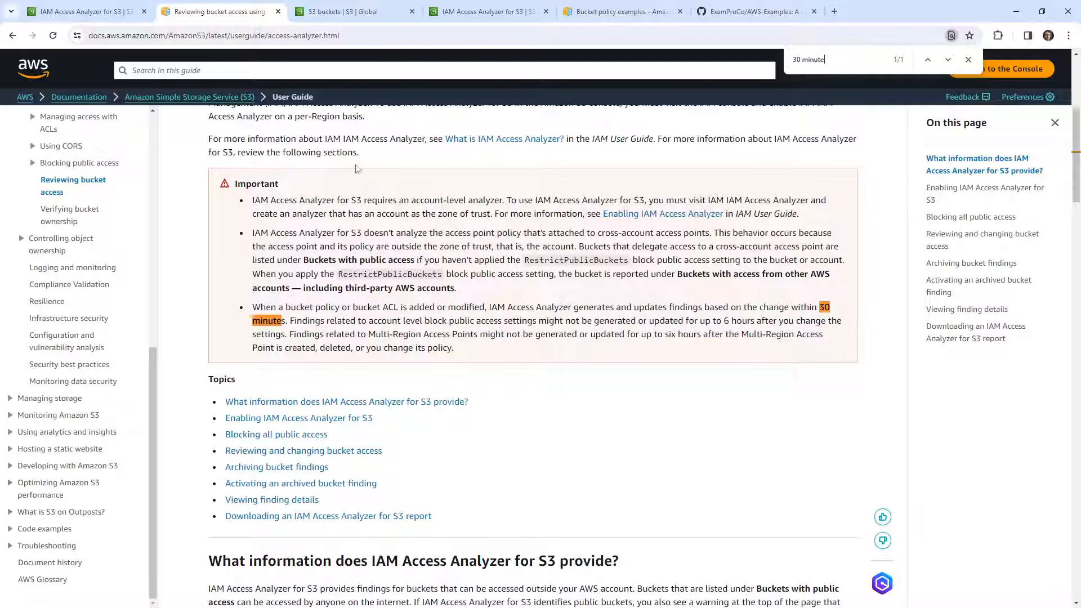
# Return to the AWS console, search its services for "iam access", open IAM and view the external access findings
pyautogui.click(112, 17)
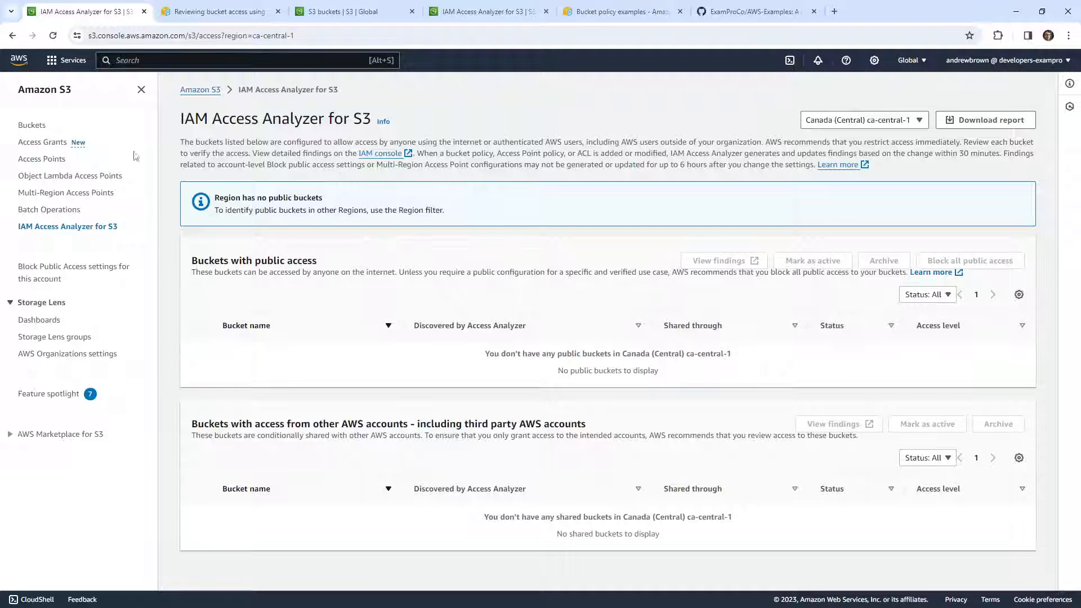
pyautogui.click(117, 61)
pyautogui.write('iam access')
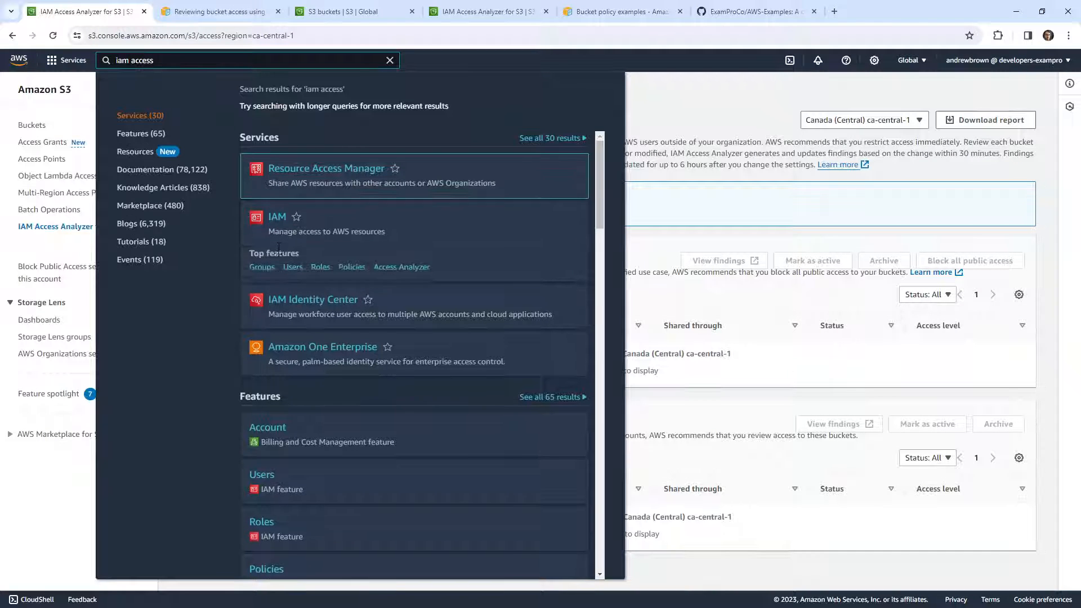
pyautogui.click(384, 192)
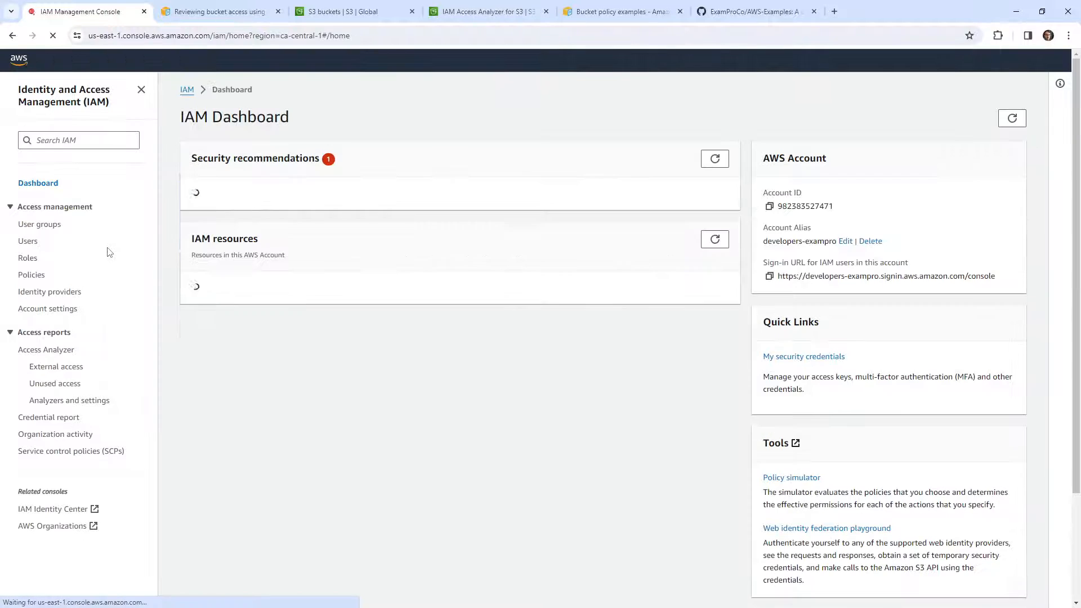
pyautogui.click(58, 367)
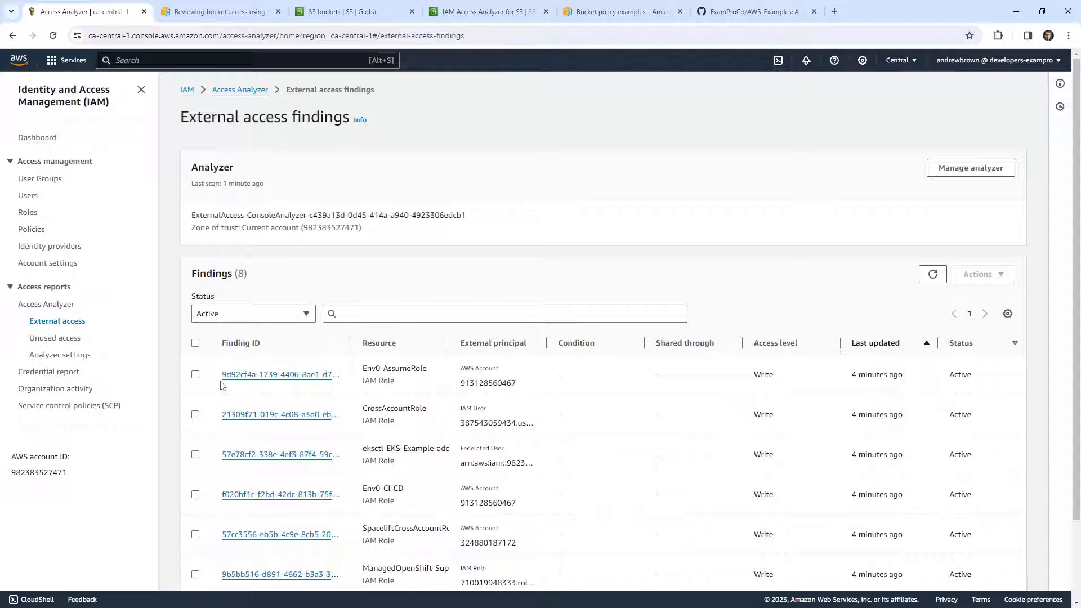
# Open the existing ExternalAccess-ConsoleAnalyzer's details and permanently delete the analyzer, confirming with "delete"
pyautogui.click(970, 168)
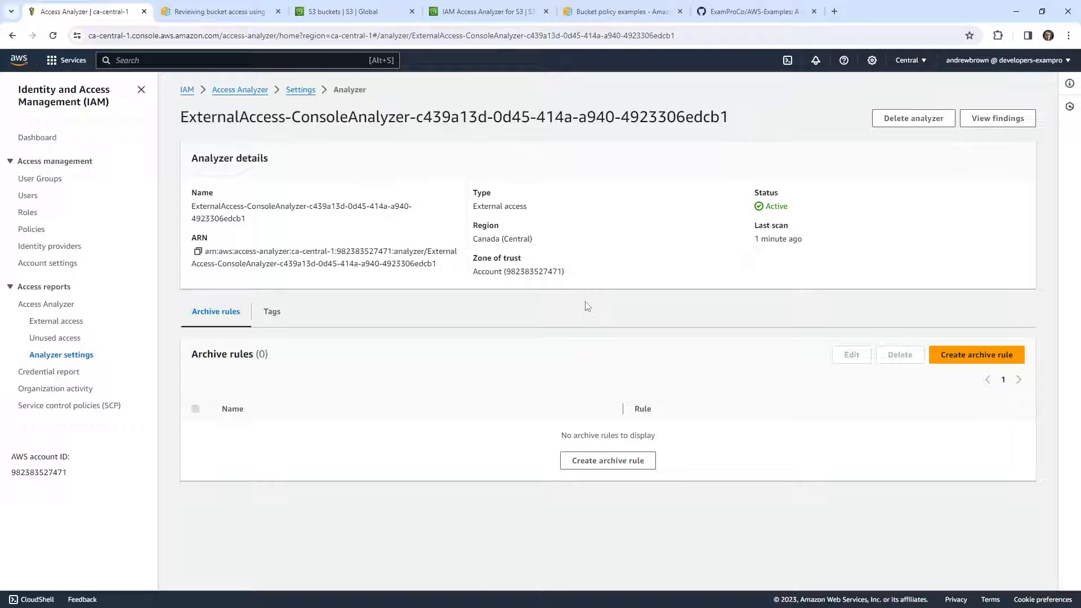
pyautogui.click(902, 120)
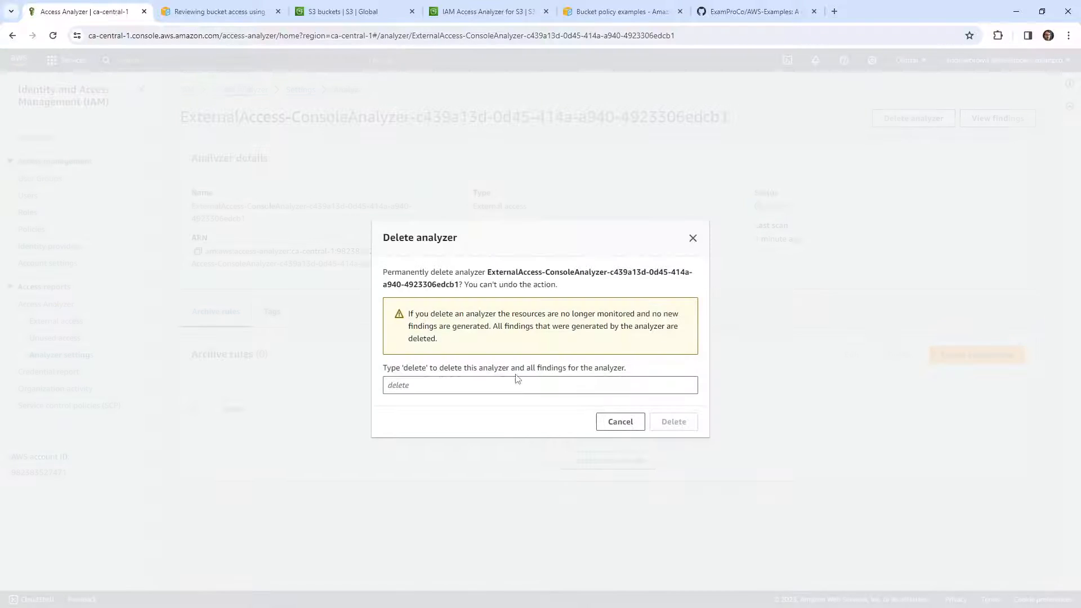
pyautogui.click(693, 239)
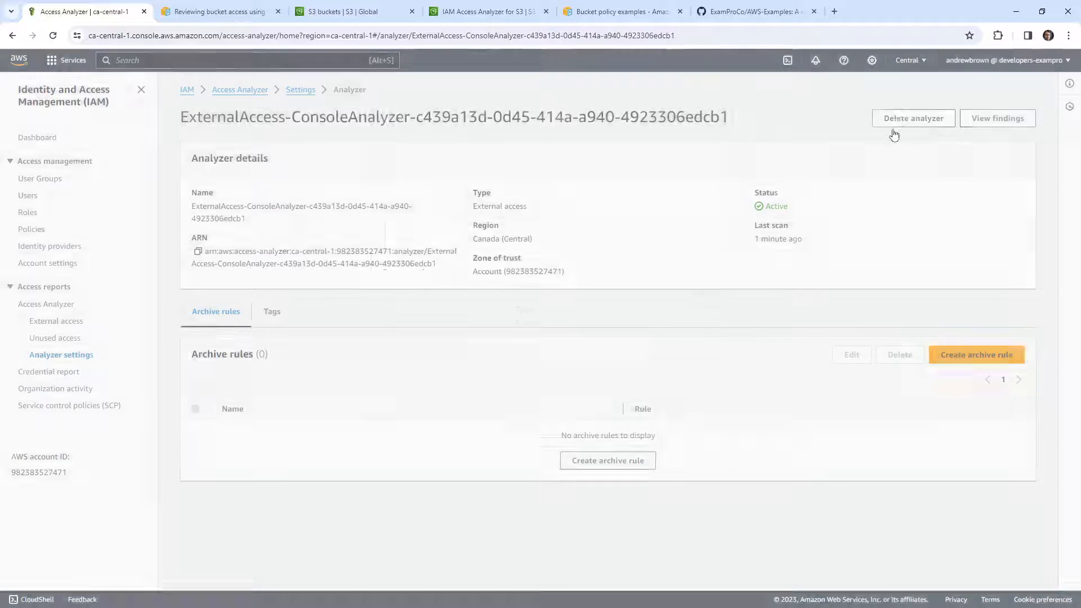
pyautogui.click(894, 121)
pyautogui.click(678, 387)
pyautogui.write('delete')
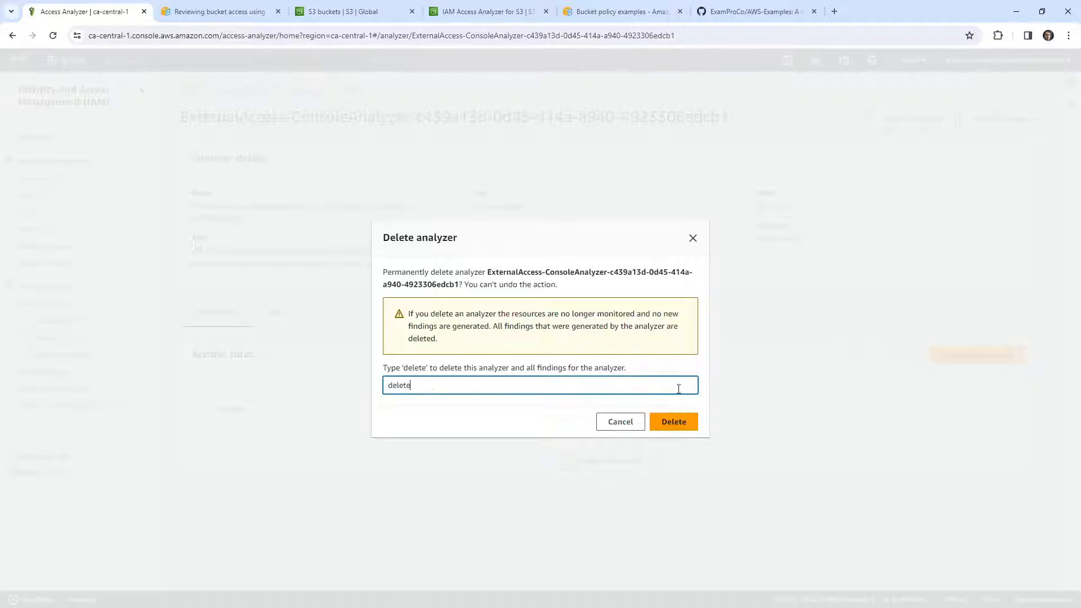
pyautogui.click(673, 422)
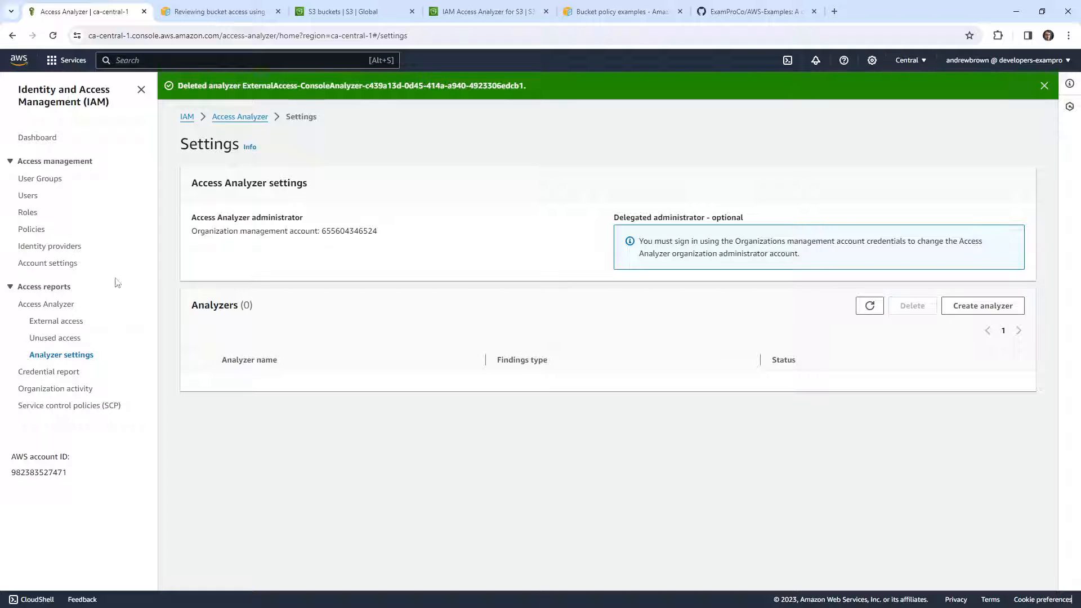
# Create a new external access analyzer for Canada (Central) with the suggested name and refresh its findings list
pyautogui.click(58, 305)
pyautogui.click(811, 248)
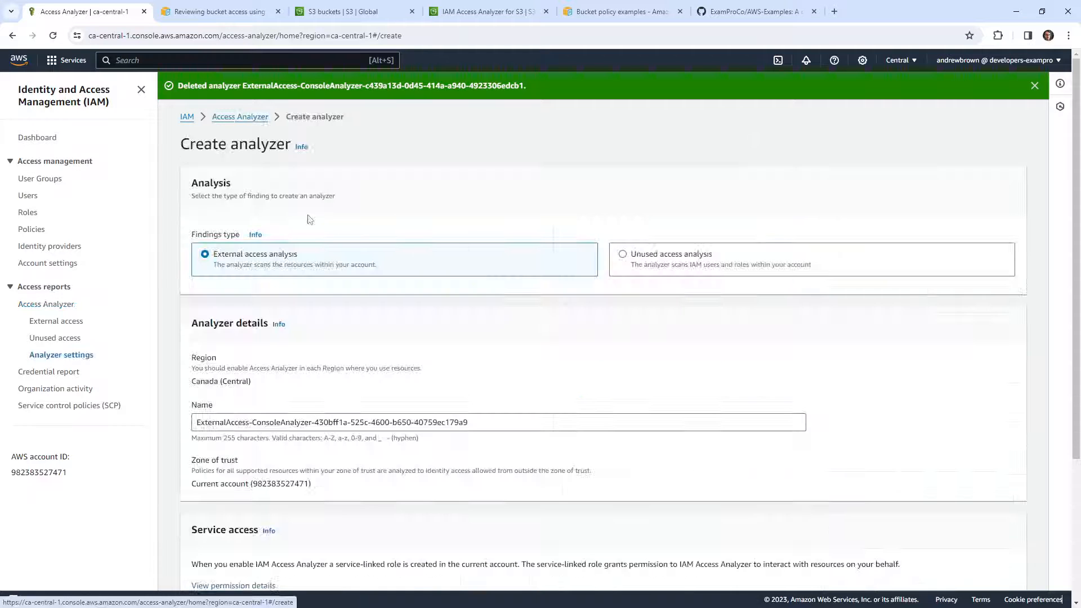
pyautogui.scroll(-3, 298, 405)
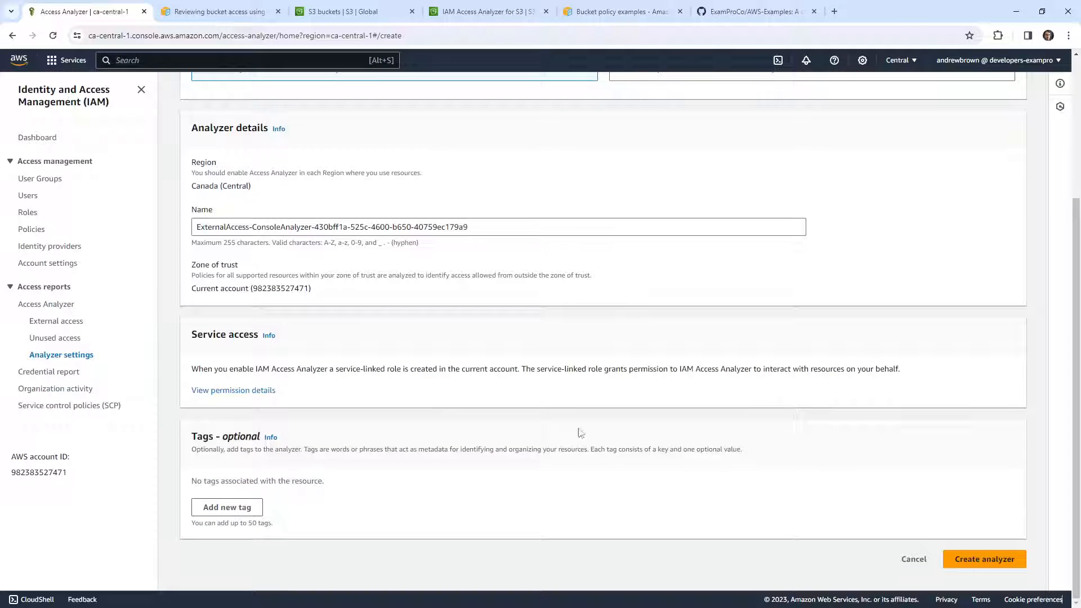
pyautogui.moveTo(208, 369); pyautogui.dragTo(515, 371)
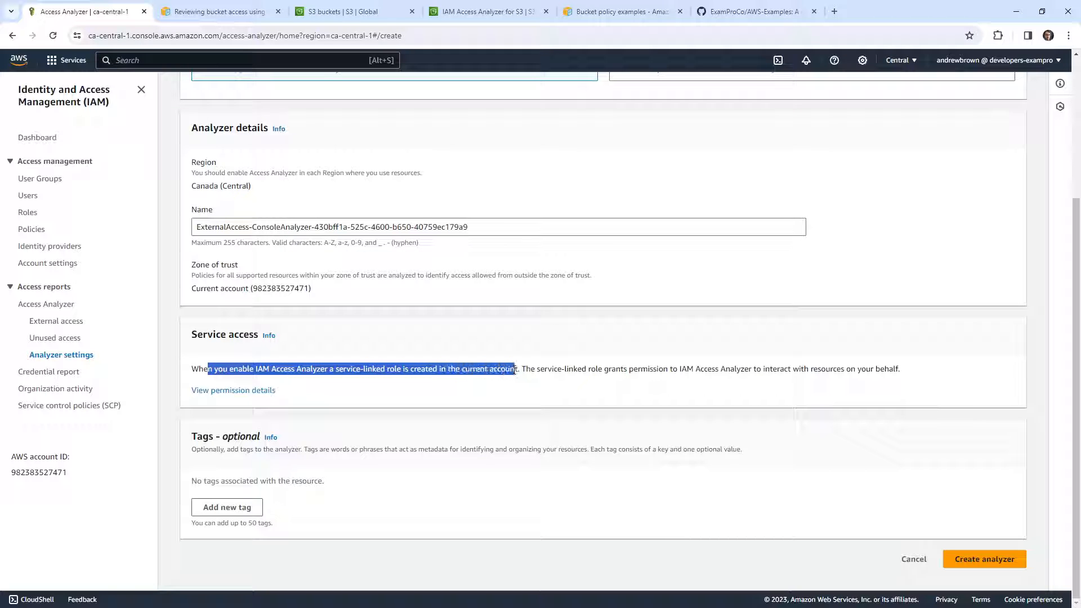
pyautogui.click(979, 557)
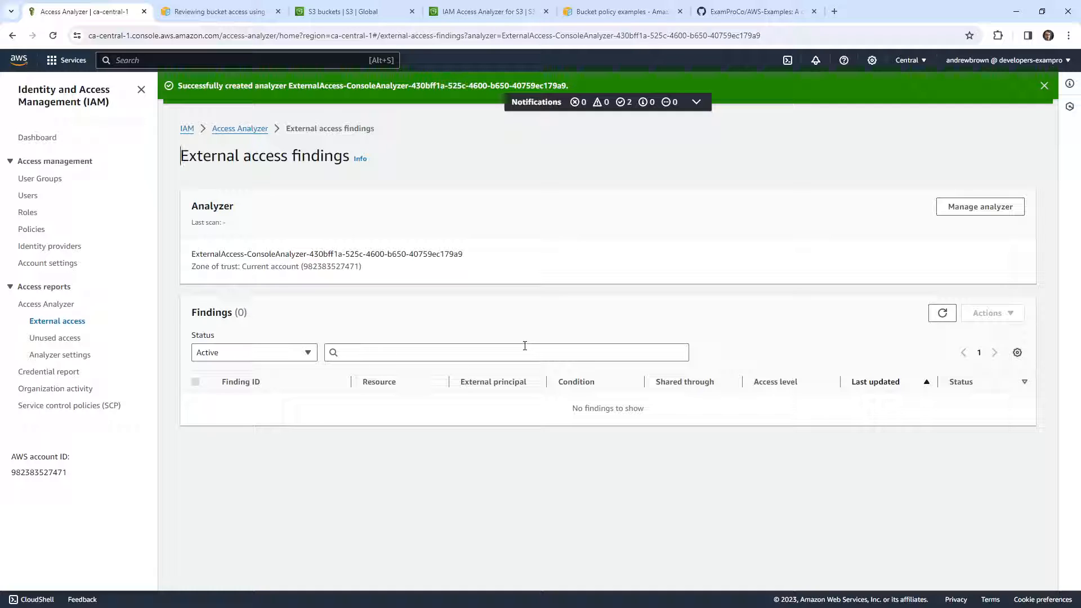
pyautogui.click(942, 313)
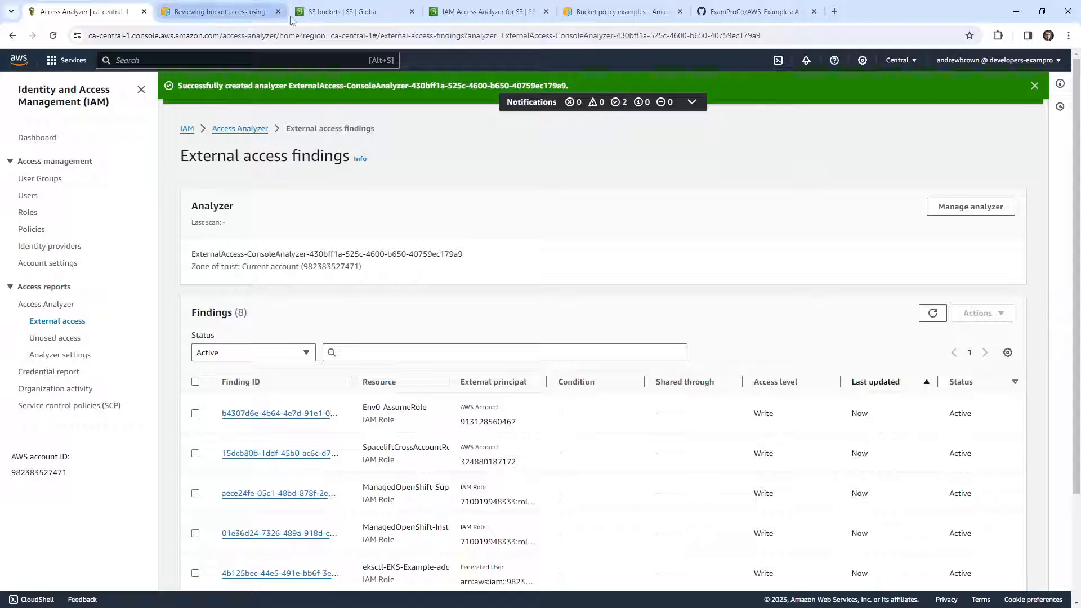
# Return to the IAM Access Analyzer for S3 page for ca-central-1 and reload its public bucket report
pyautogui.click(344, 11)
pyautogui.click(484, 12)
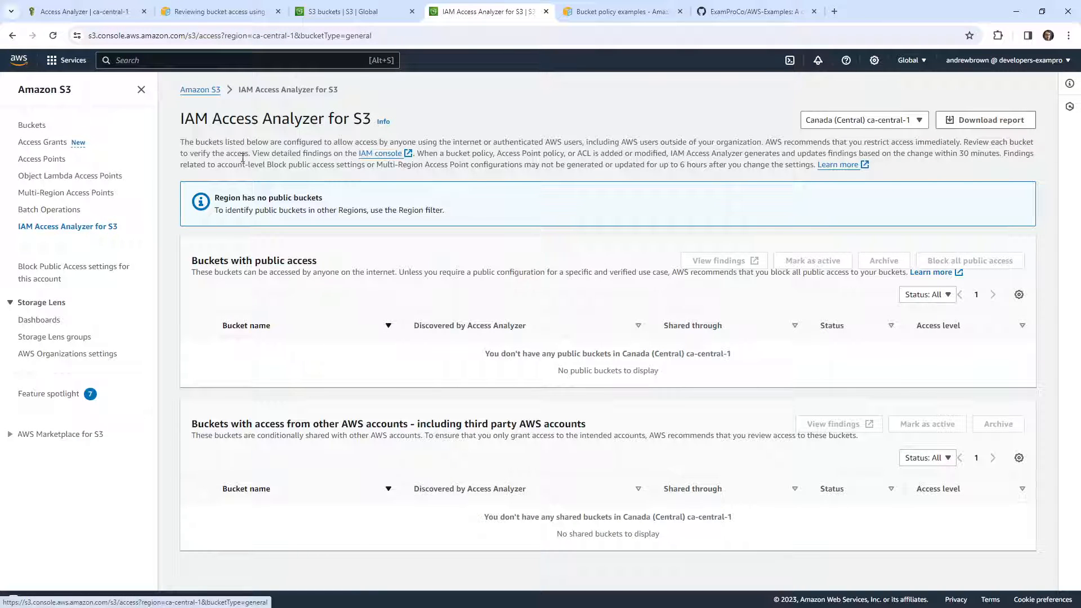
pyautogui.click(411, 34)
pyautogui.press('Return')
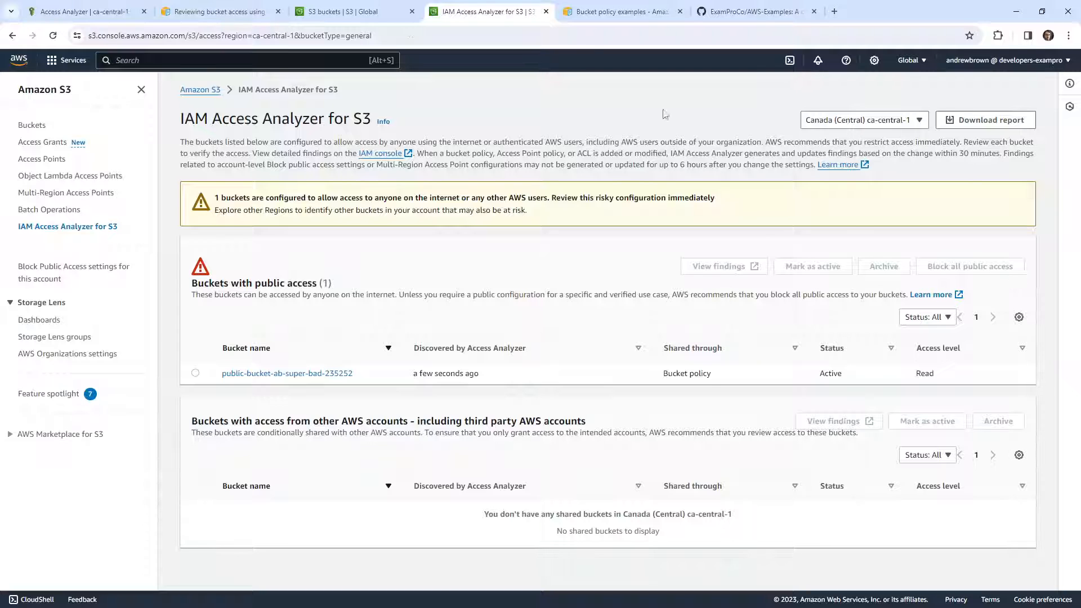
# Check the access level of public-bucket-ab-super-bad-235252, view its findings in IAM, look through the list and close that page
pyautogui.moveTo(957, 380); pyautogui.dragTo(893, 378)
pyautogui.click(195, 373)
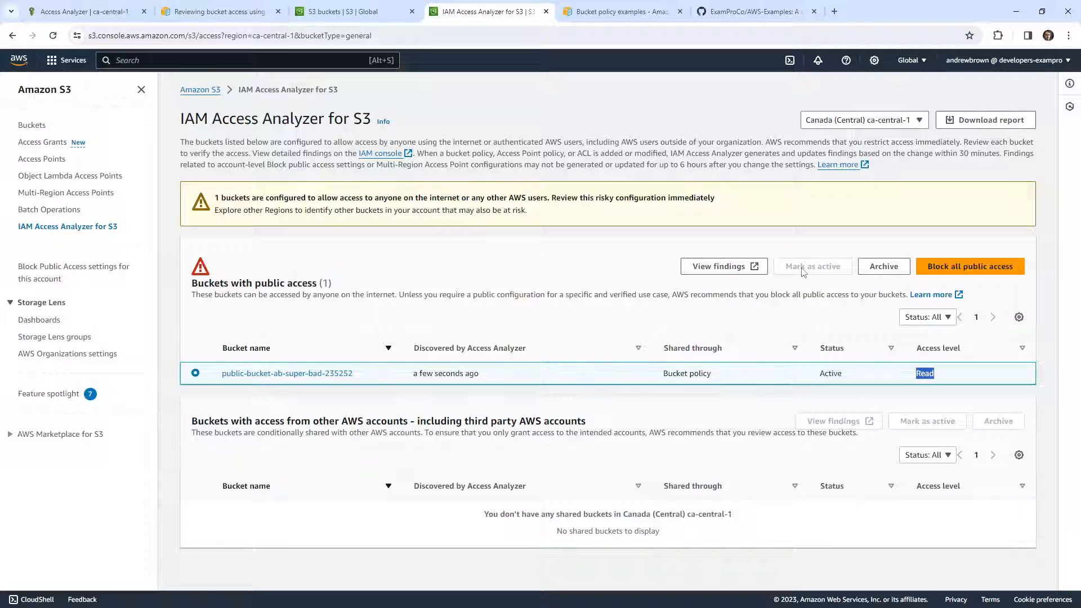
pyautogui.click(718, 267)
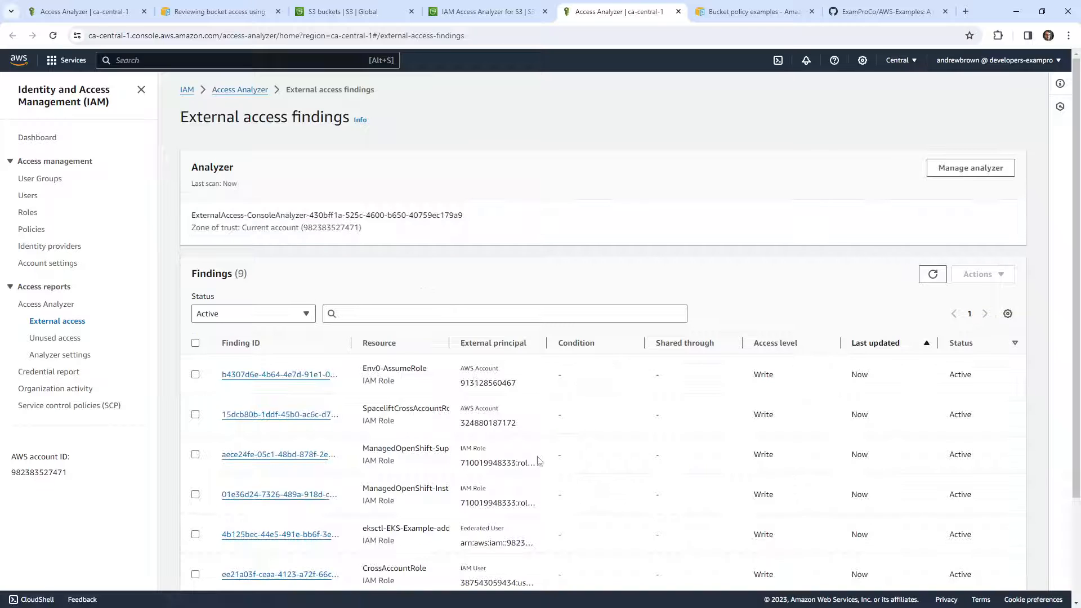
pyautogui.scroll(-2, 506, 427)
pyautogui.scroll(2, 512, 437)
pyautogui.scroll(-2, 545, 353)
pyautogui.scroll(2, 545, 353)
pyautogui.click(678, 11)
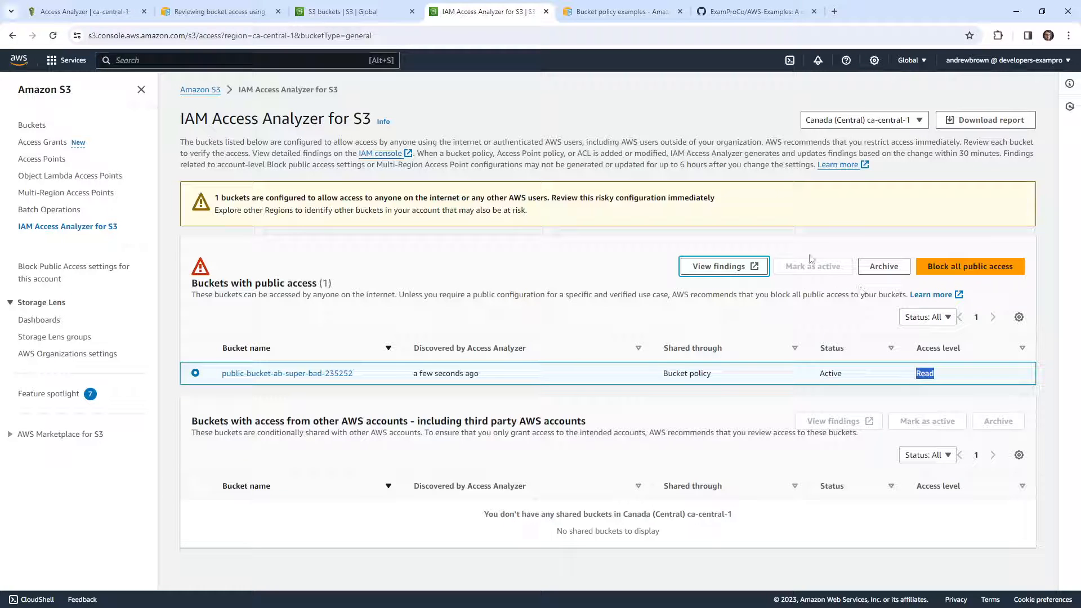
# Block all public access for public-bucket-ab-super-bad-235252, confirming the bucket setting with "confirm"
pyautogui.click(949, 273)
pyautogui.click(474, 356)
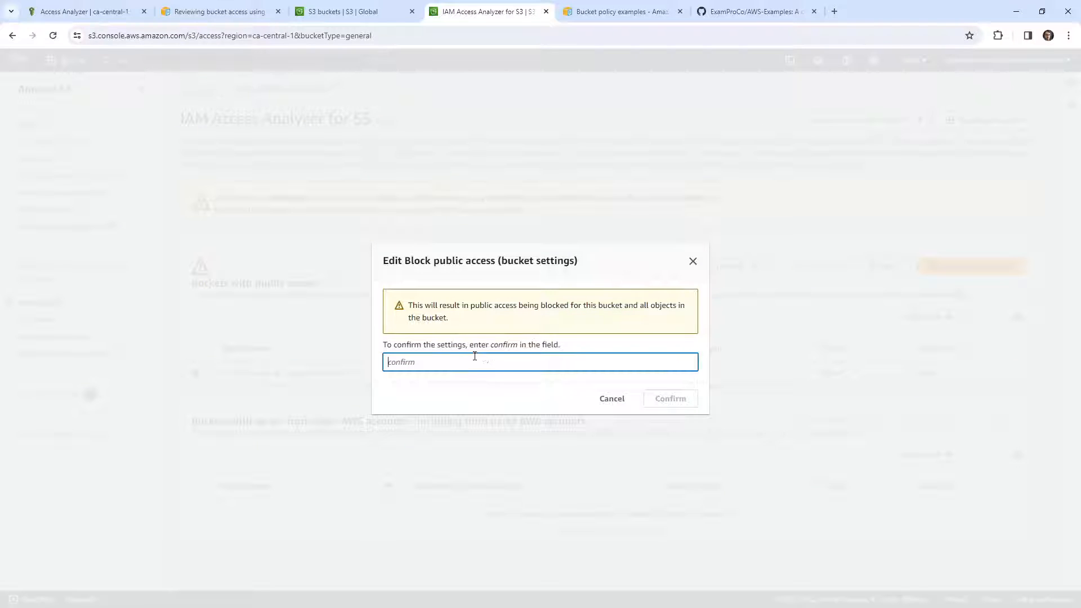
pyautogui.write('confirm')
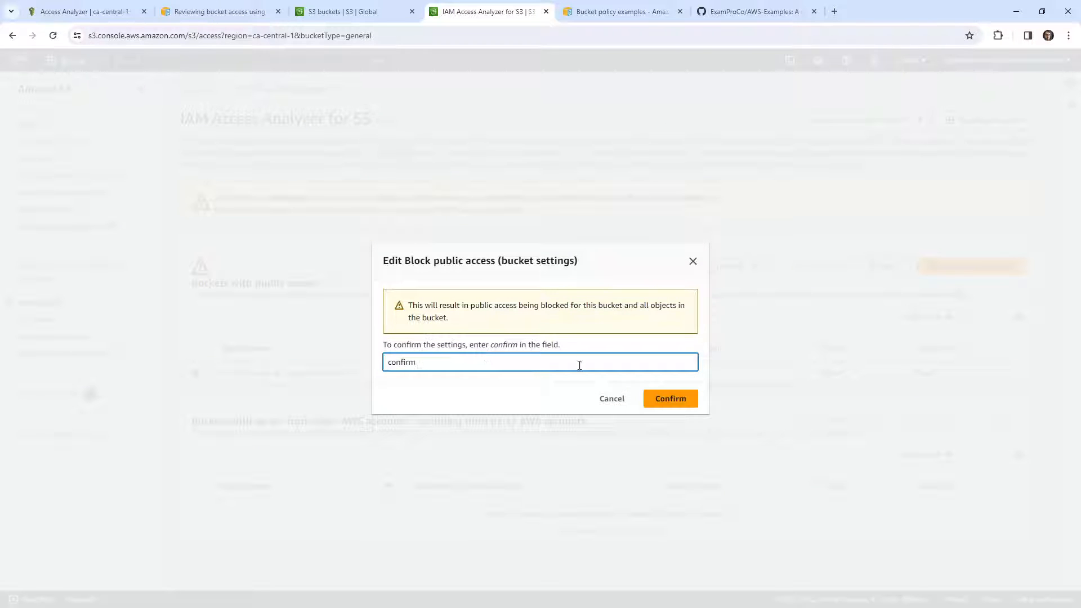
pyautogui.click(667, 399)
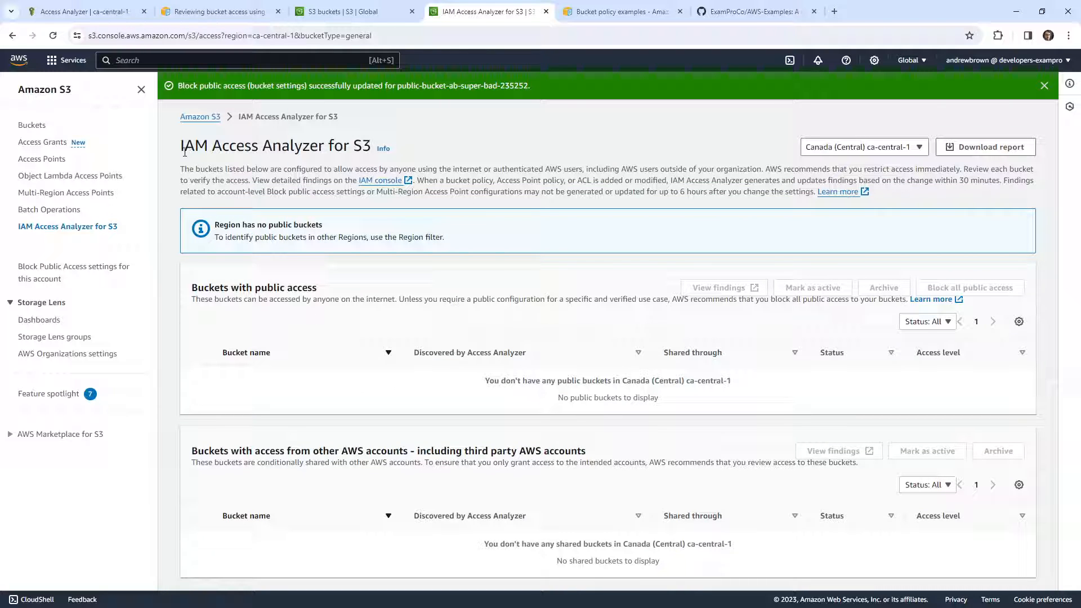
# Open the S3 bucket list and delete public-bucket-ab-super-bad-235252, confirming with the bucket's name
pyautogui.click(33, 125)
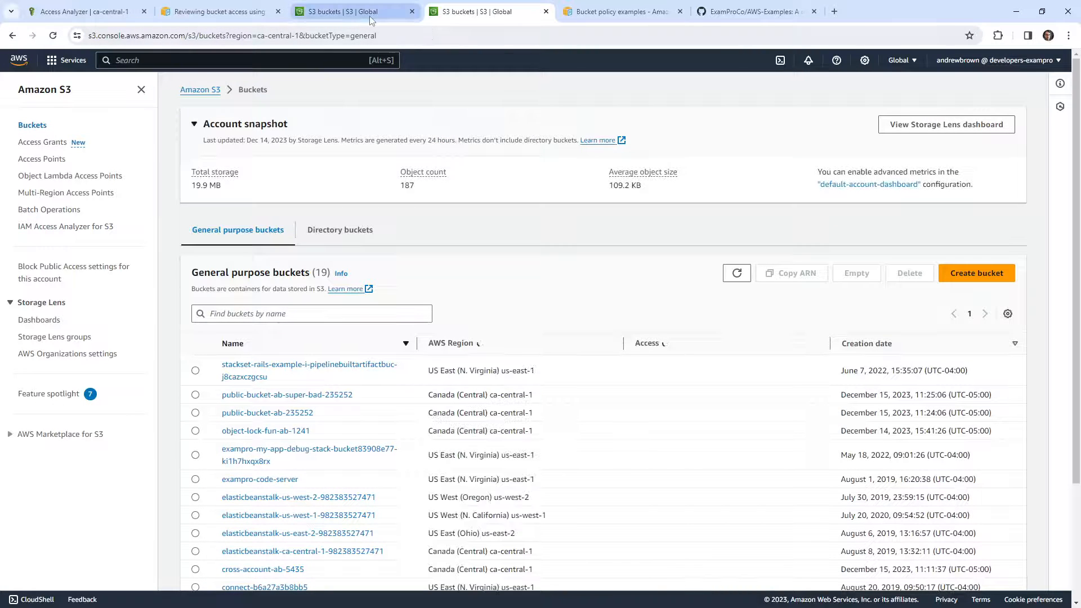
pyautogui.click(195, 61)
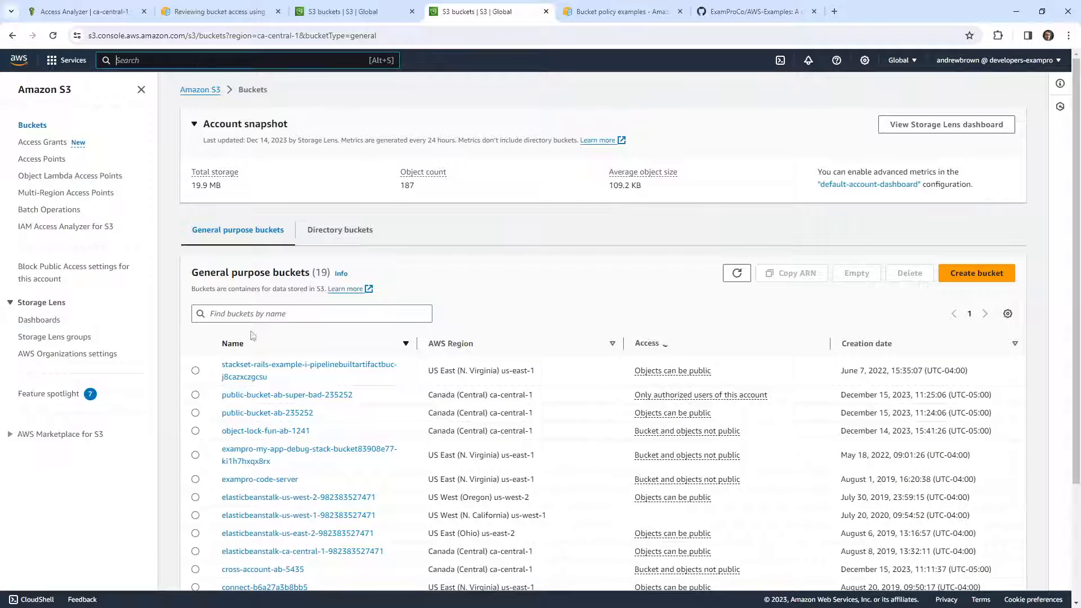
pyautogui.click(196, 394)
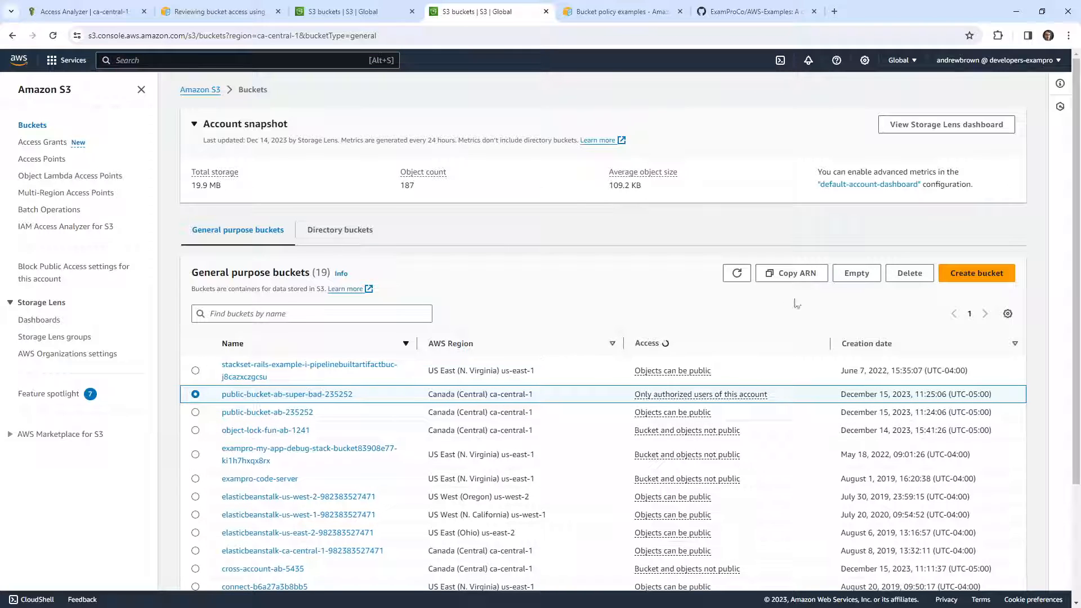
pyautogui.click(909, 273)
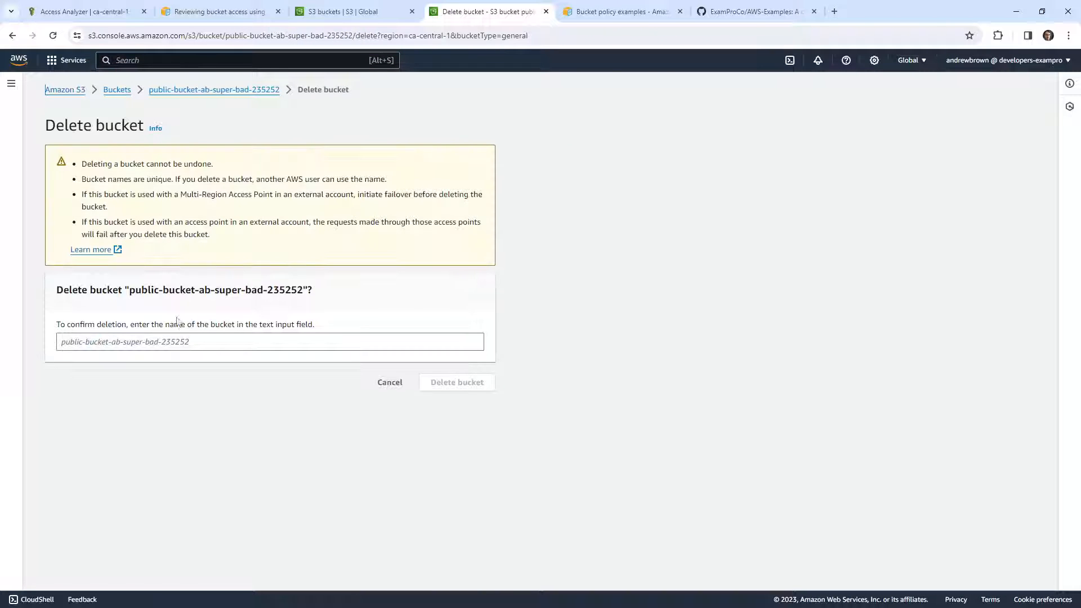
pyautogui.doubleClick(146, 294)
pyautogui.moveTo(146, 294); pyautogui.dragTo(304, 290)
pyautogui.hotkey('ctrl', 'c')
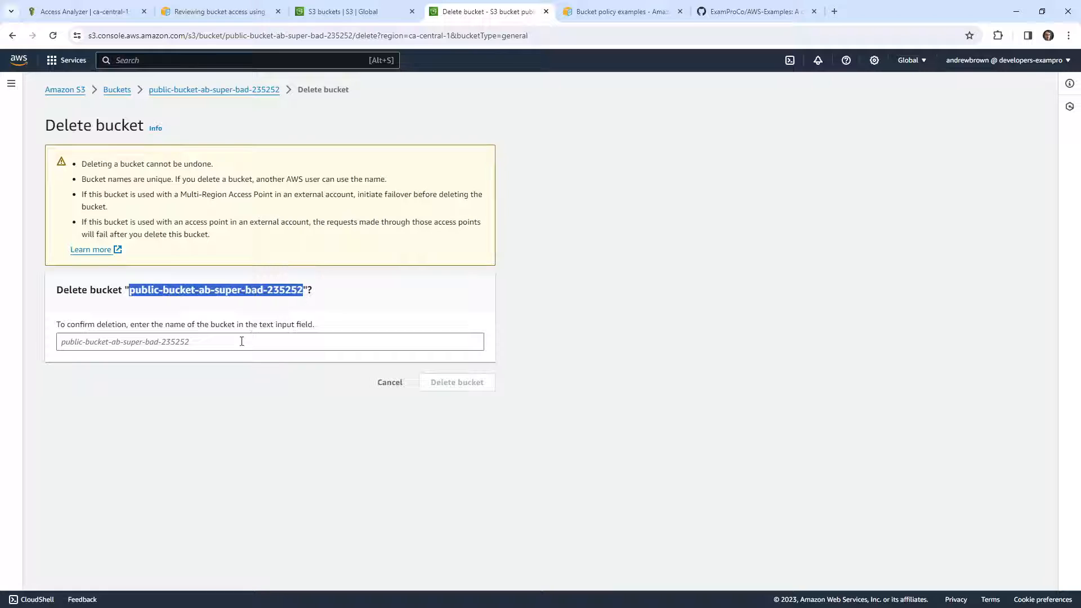
pyautogui.click(241, 340)
pyautogui.hotkey('ctrl', 'v')
pyautogui.click(467, 384)
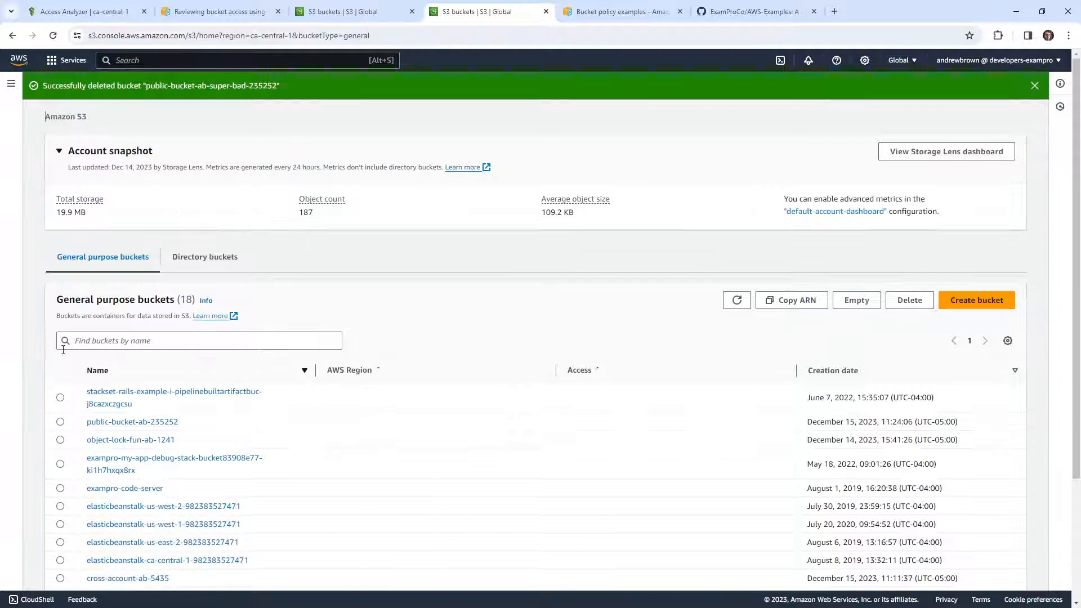
# Delete the bucket public-bucket-ab-235252, confirming with its name
pyautogui.click(61, 397)
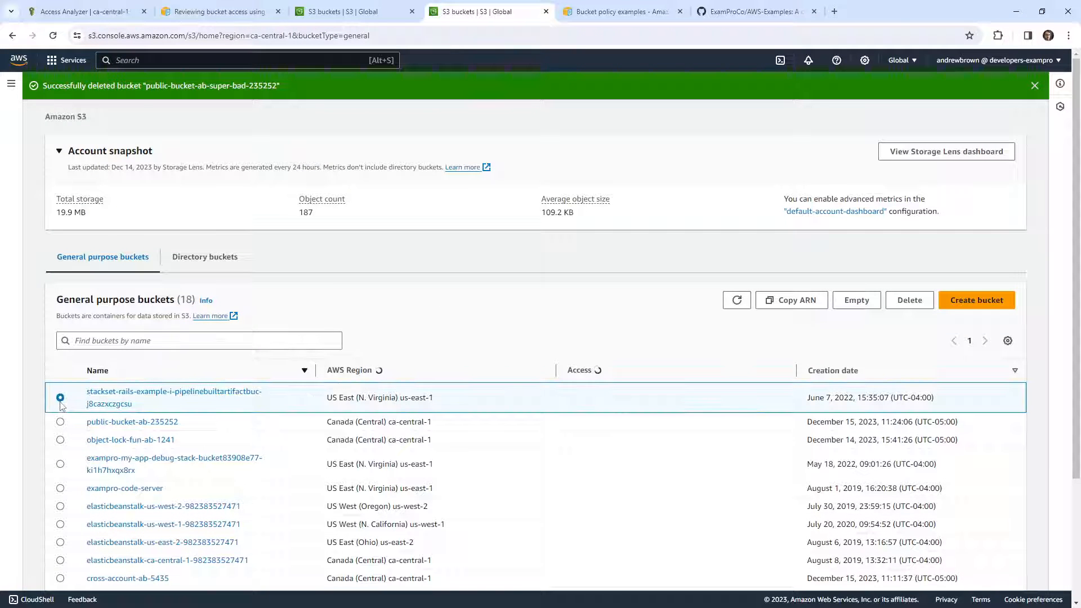
pyautogui.click(60, 422)
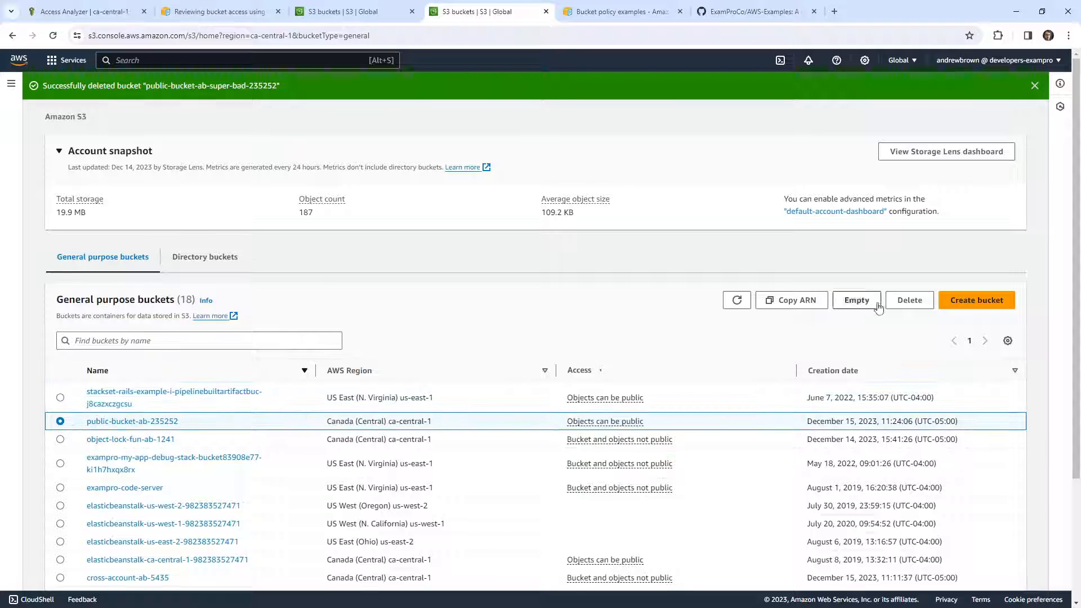
pyautogui.click(909, 300)
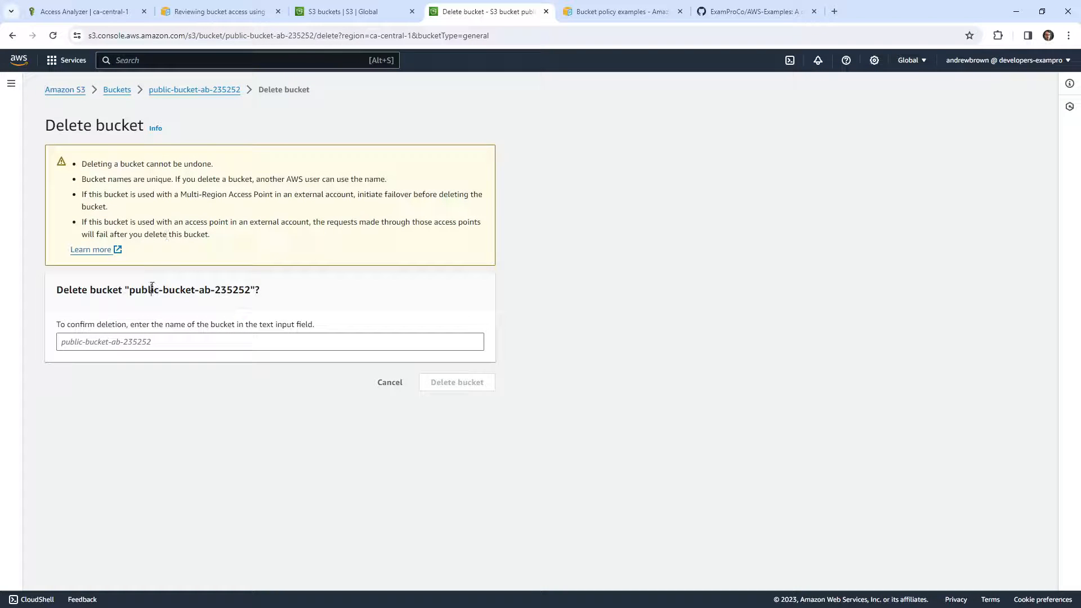
pyautogui.moveTo(129, 290); pyautogui.dragTo(251, 290)
pyautogui.hotkey('ctrl', 'c')
pyautogui.click(196, 341)
pyautogui.hotkey('ctrl', 'v')
pyautogui.click(443, 387)
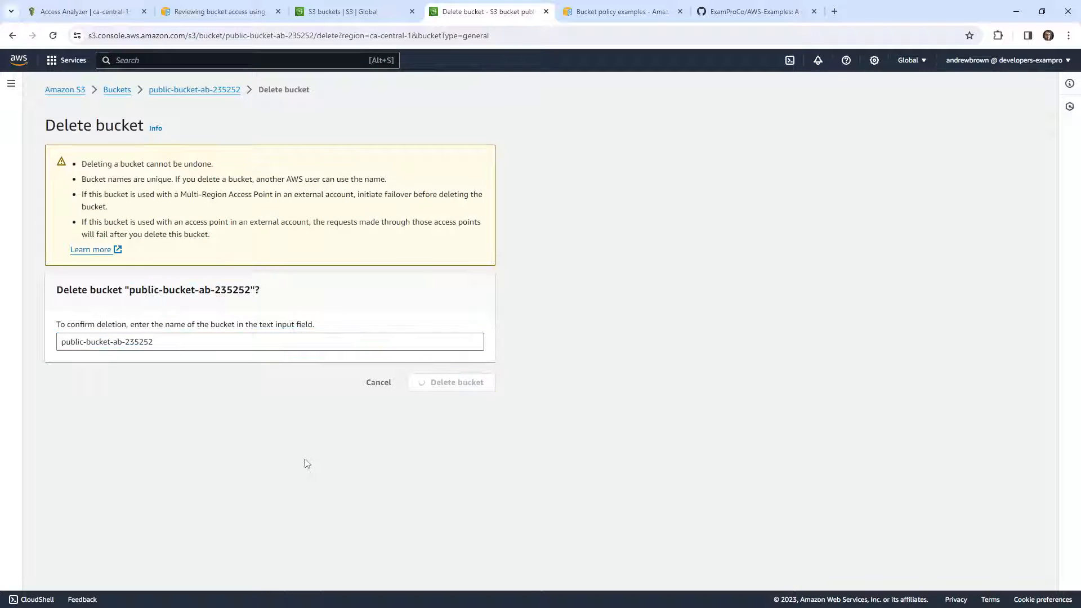
# Check the contents of the checksums-examples-ab-2342 bucket and delete the bucket, confirming with its name
pyautogui.scroll(-3, 189, 409)
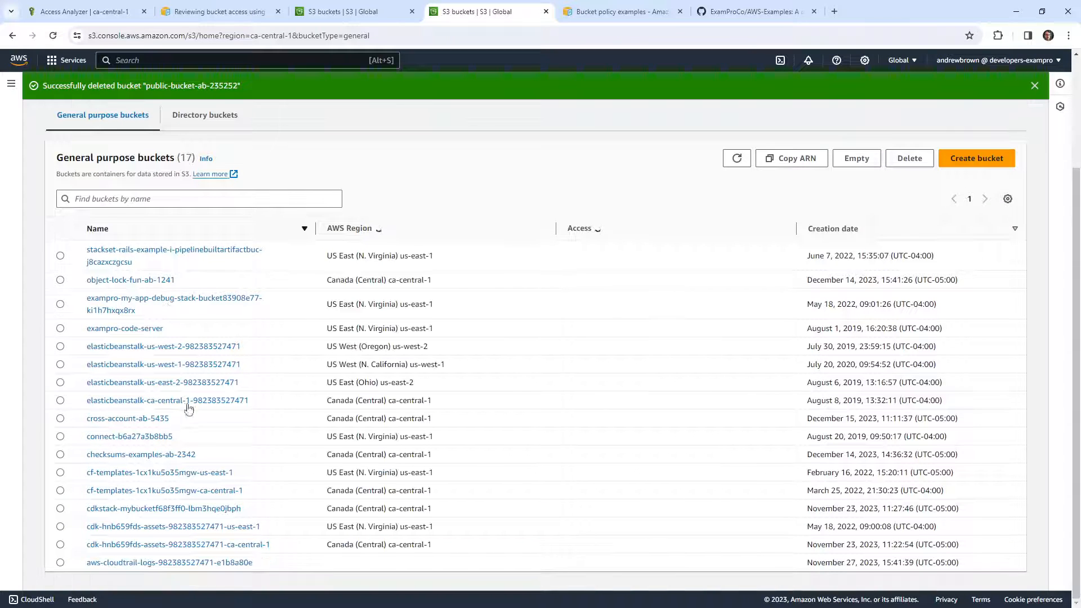
pyautogui.click(141, 454)
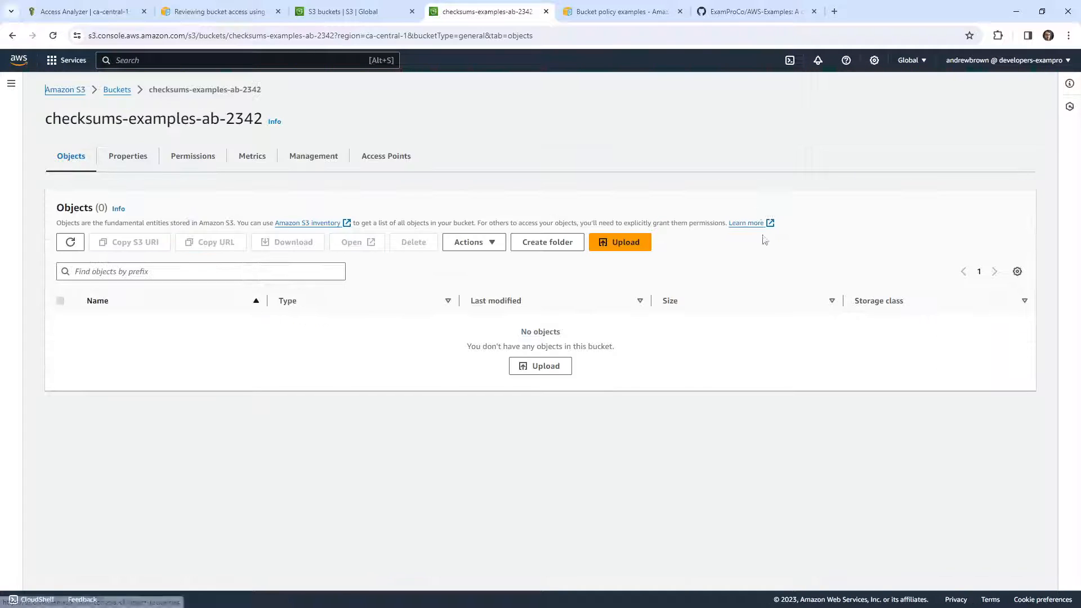
pyautogui.click(12, 36)
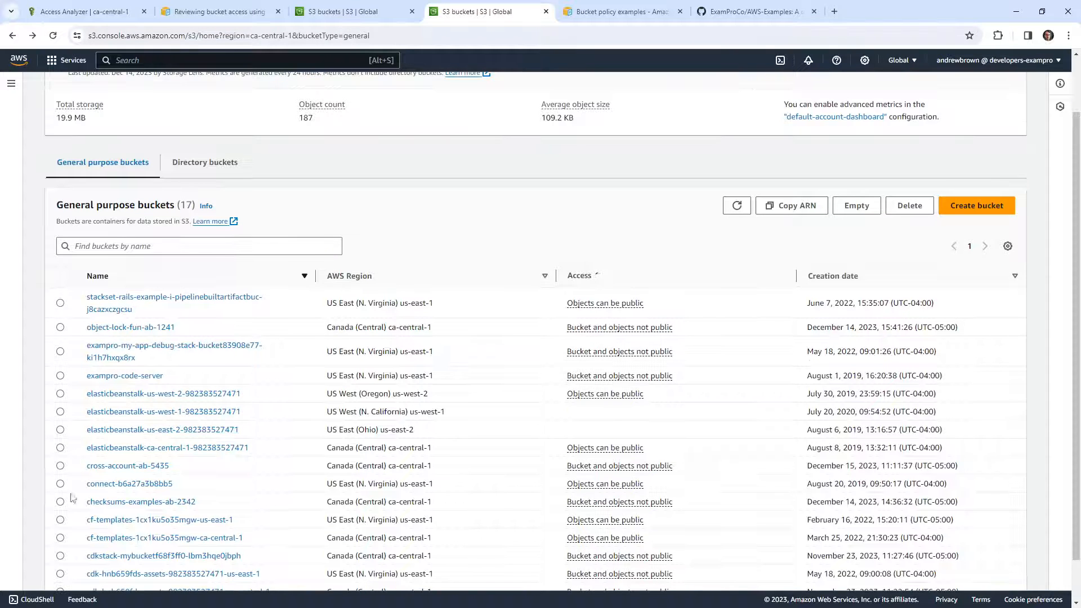
pyautogui.click(60, 501)
pyautogui.click(906, 208)
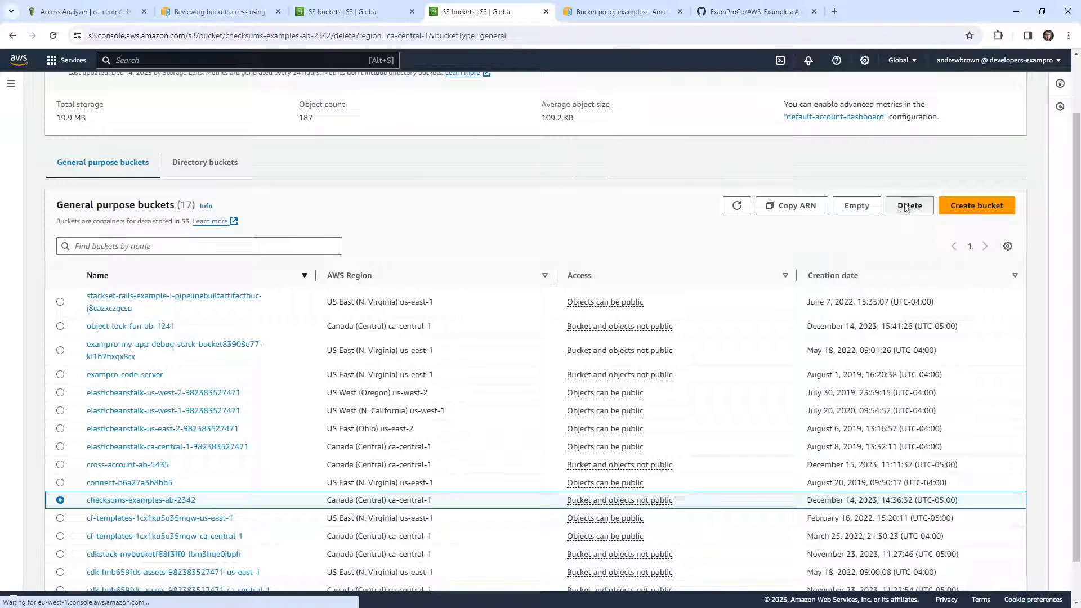
pyautogui.moveTo(156, 289); pyautogui.dragTo(258, 291)
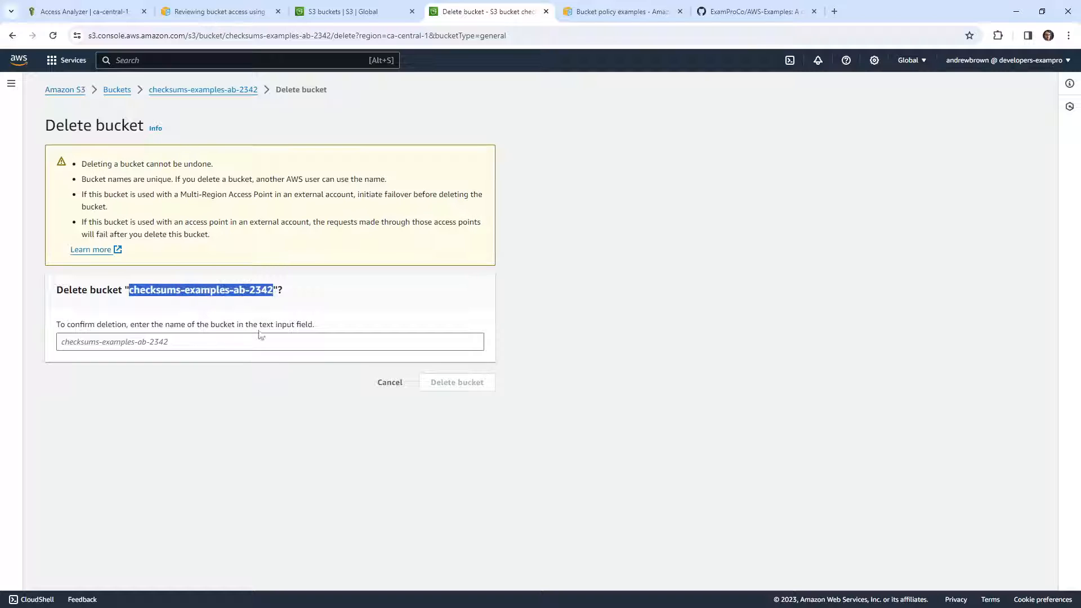
pyautogui.click(260, 337)
pyautogui.hotkey('ctrl', 'v')
pyautogui.click(457, 382)
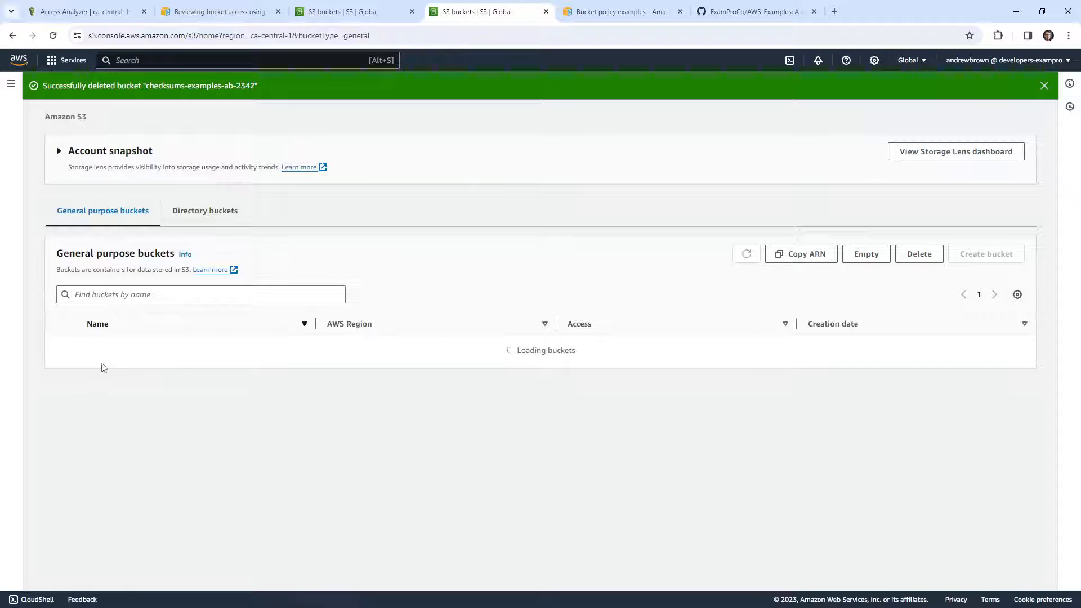
# Open the cross-account-ab-5435 bucket to check which objects it holds and return to the bucket list
pyautogui.scroll(-2, 104, 383)
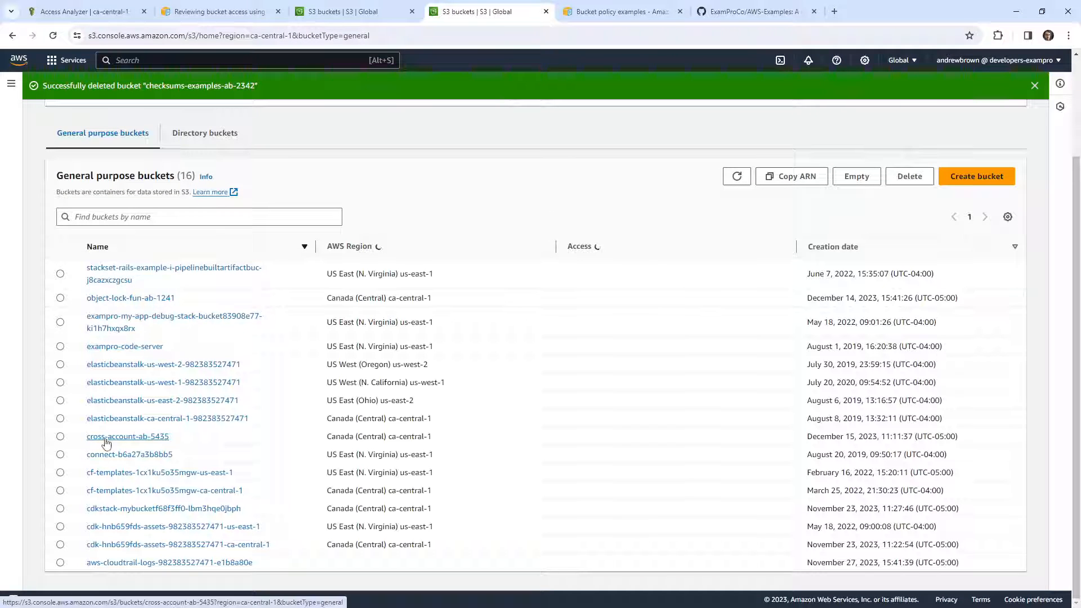
pyautogui.click(106, 437)
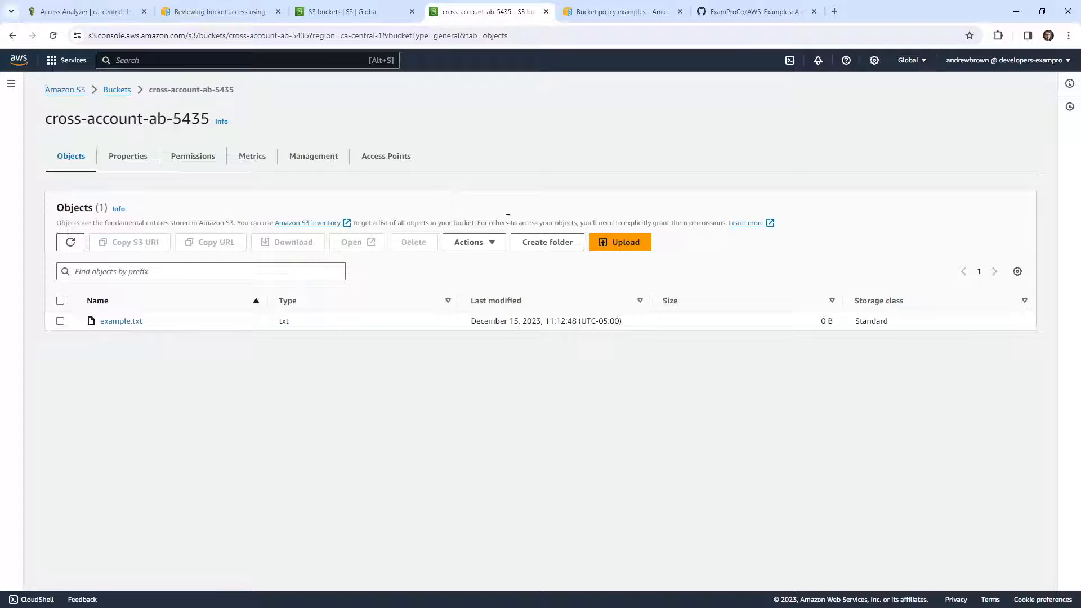
pyautogui.click(11, 36)
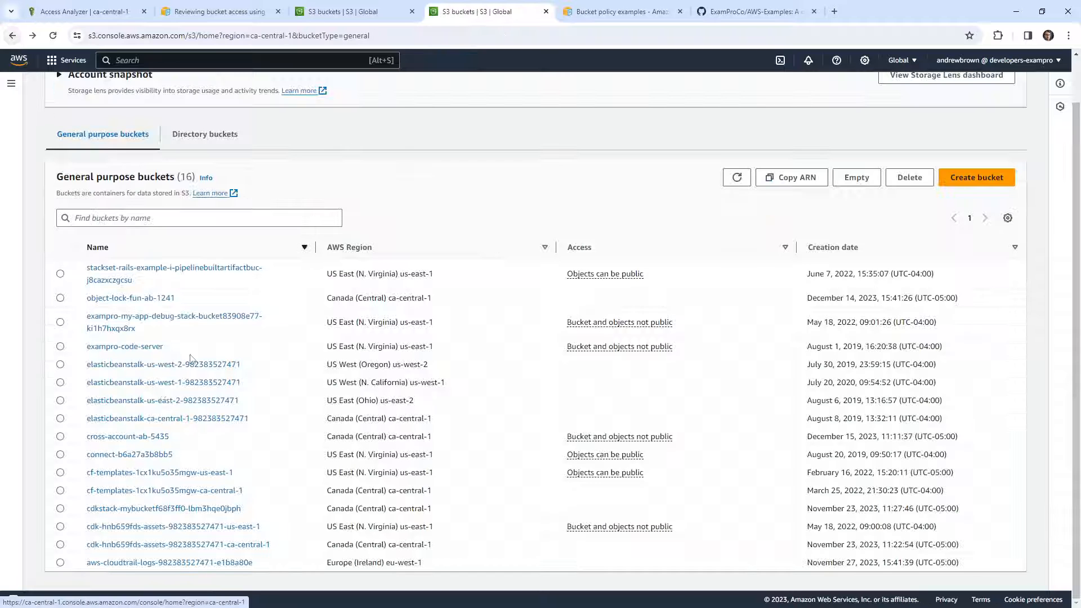
# Try to delete the cross-account-ab-5435 bucket from the general purpose bucket list
pyautogui.moveTo(172, 485); pyautogui.dragTo(63, 488)
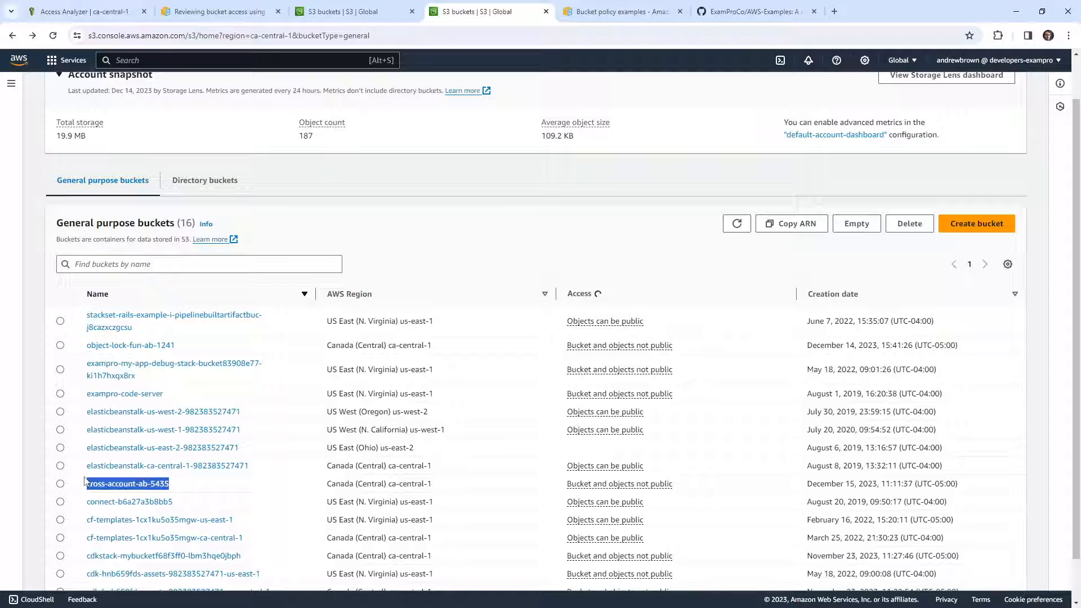
pyautogui.click(61, 485)
pyautogui.click(910, 224)
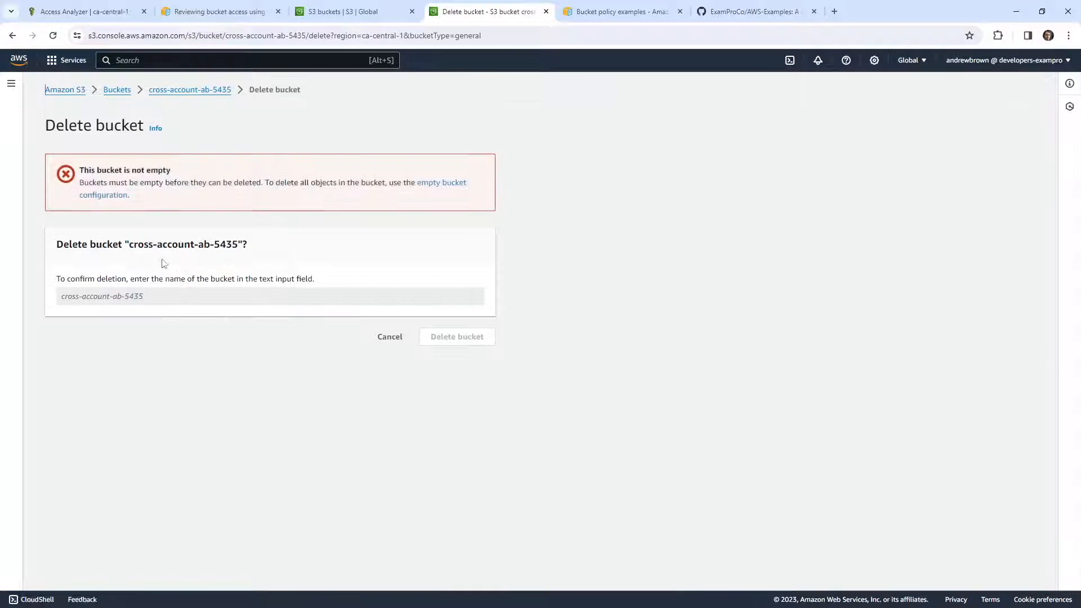
pyautogui.moveTo(130, 248); pyautogui.dragTo(243, 248)
pyautogui.click(182, 302)
pyautogui.moveTo(129, 247); pyautogui.dragTo(239, 247)
# Empty the cross-account-ab-5435 bucket, confirming with the phrase "permanently delete"
pyautogui.click(428, 184)
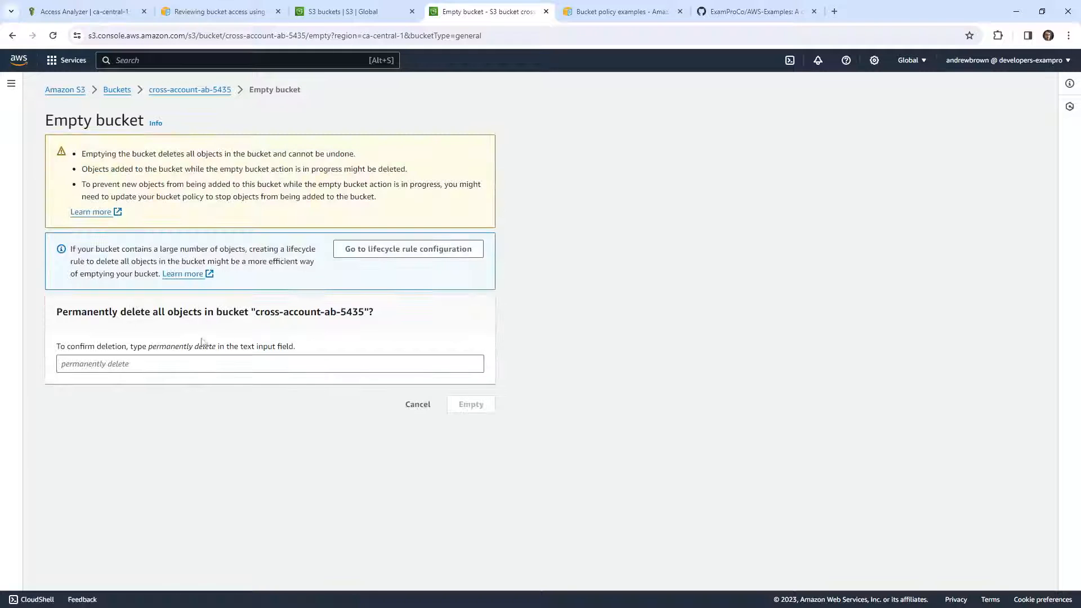
pyautogui.moveTo(159, 346); pyautogui.dragTo(205, 348)
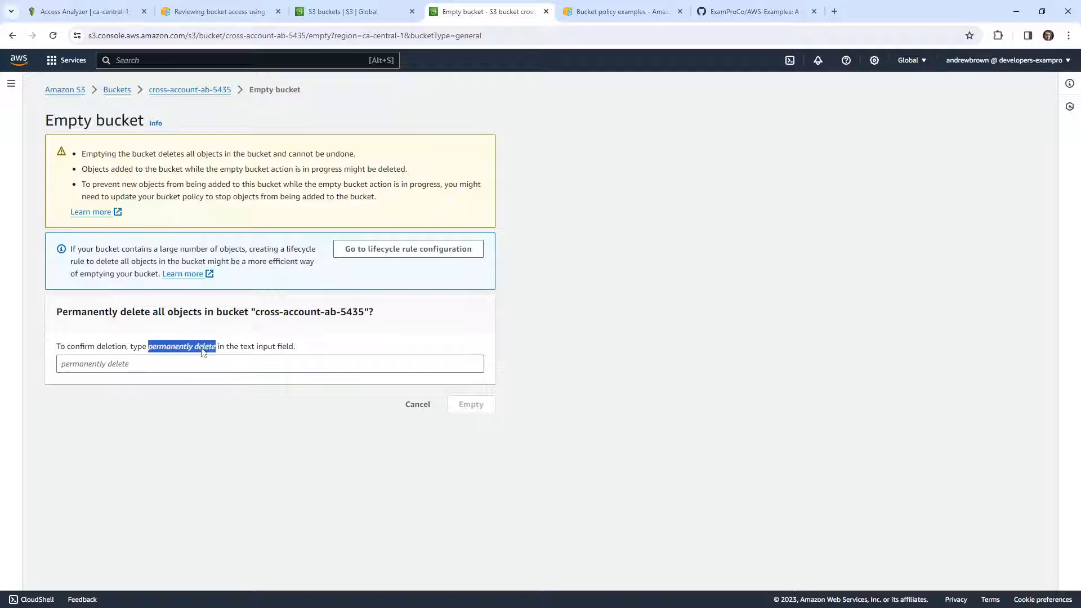
pyautogui.hotkey('ctrl', 'c')
pyautogui.click(211, 364)
pyautogui.hotkey('ctrl', 'v')
pyautogui.click(463, 407)
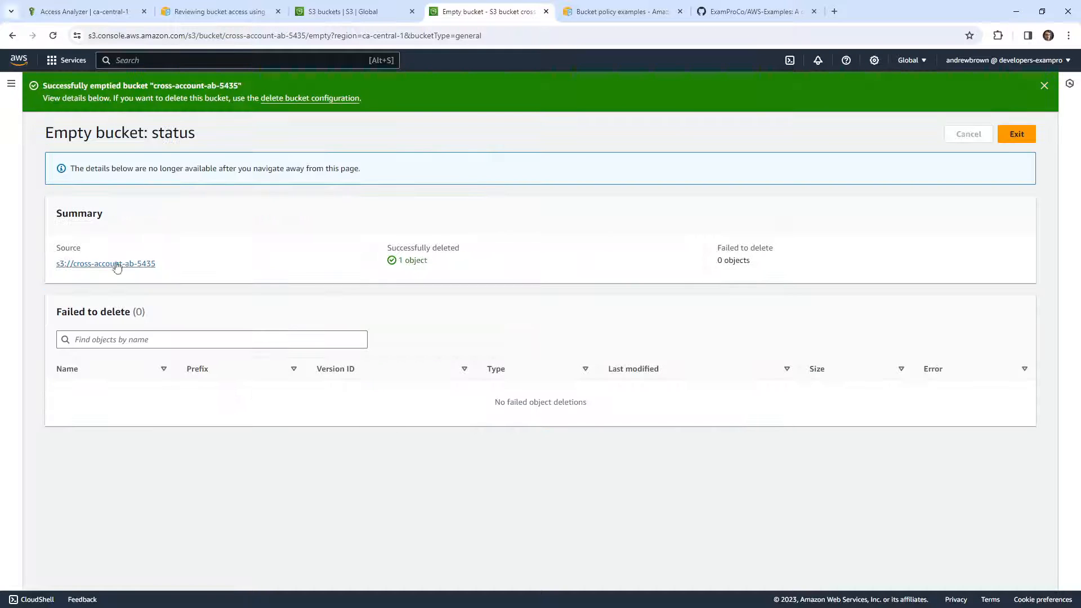
# Return to the bucket list and delete the emptied cross-account-ab-5435 bucket, confirming with its name
pyautogui.click(11, 83)
pyautogui.click(31, 127)
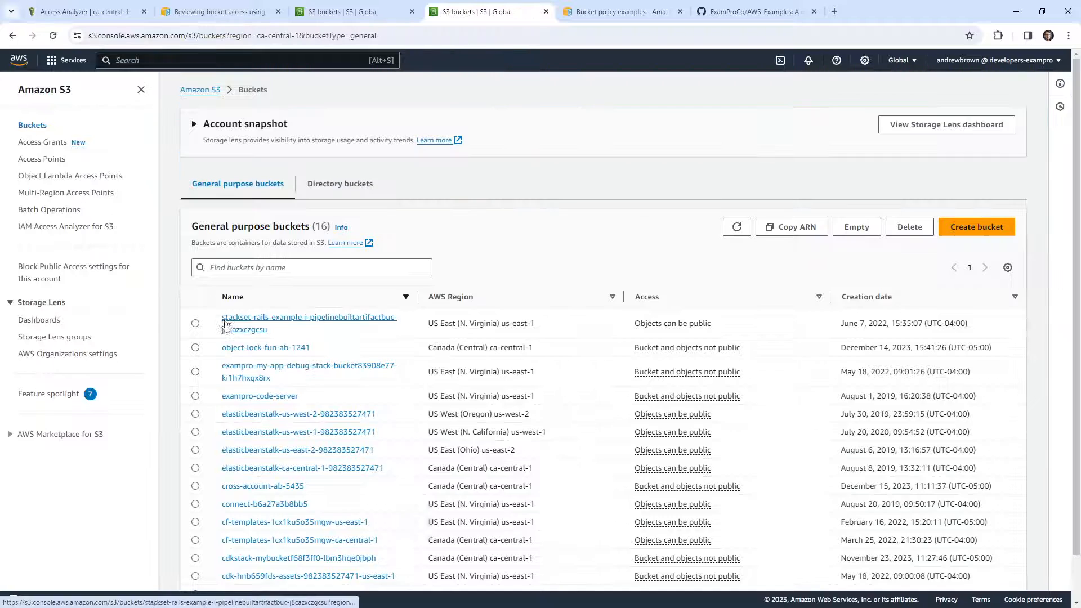
pyautogui.scroll(-1, 222, 428)
pyautogui.click(195, 484)
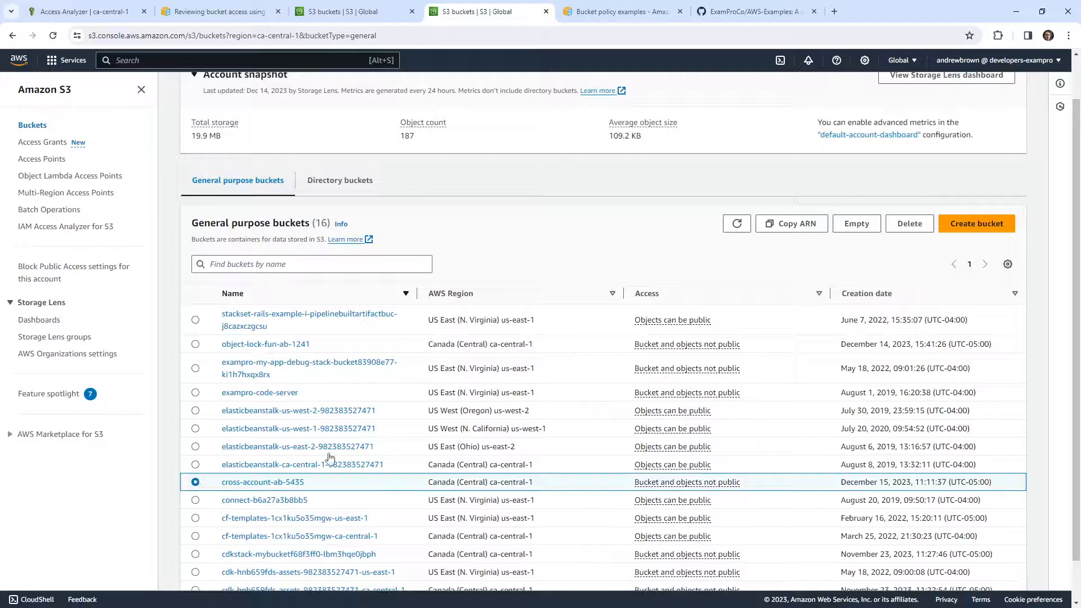
pyautogui.click(909, 224)
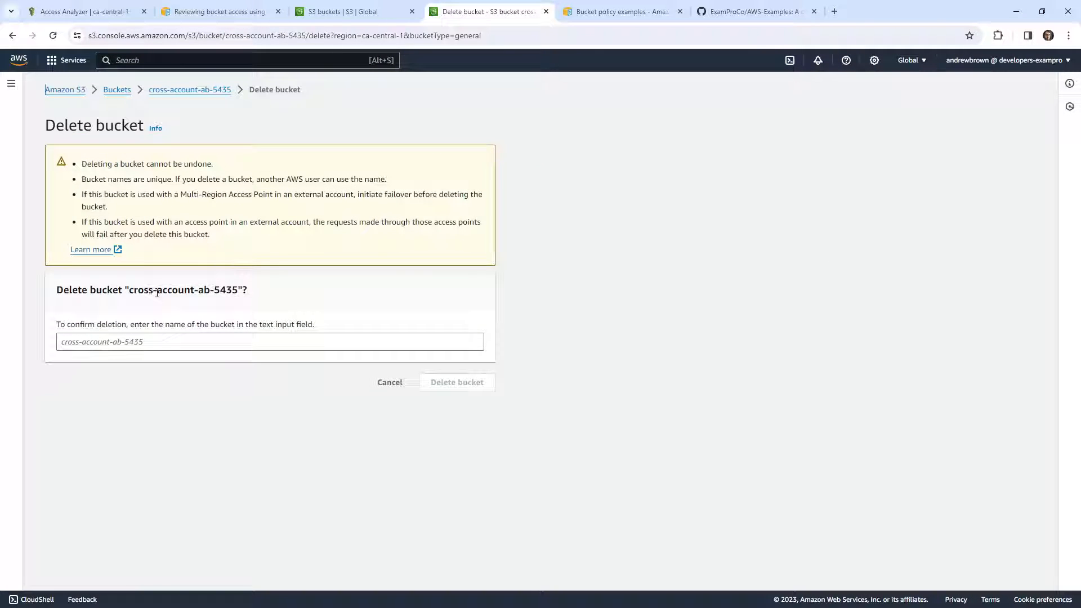
pyautogui.moveTo(158, 293); pyautogui.dragTo(238, 290)
pyautogui.hotkey('ctrl', 'c')
pyautogui.click(209, 342)
pyautogui.hotkey('ctrl', 'v')
pyautogui.click(440, 386)
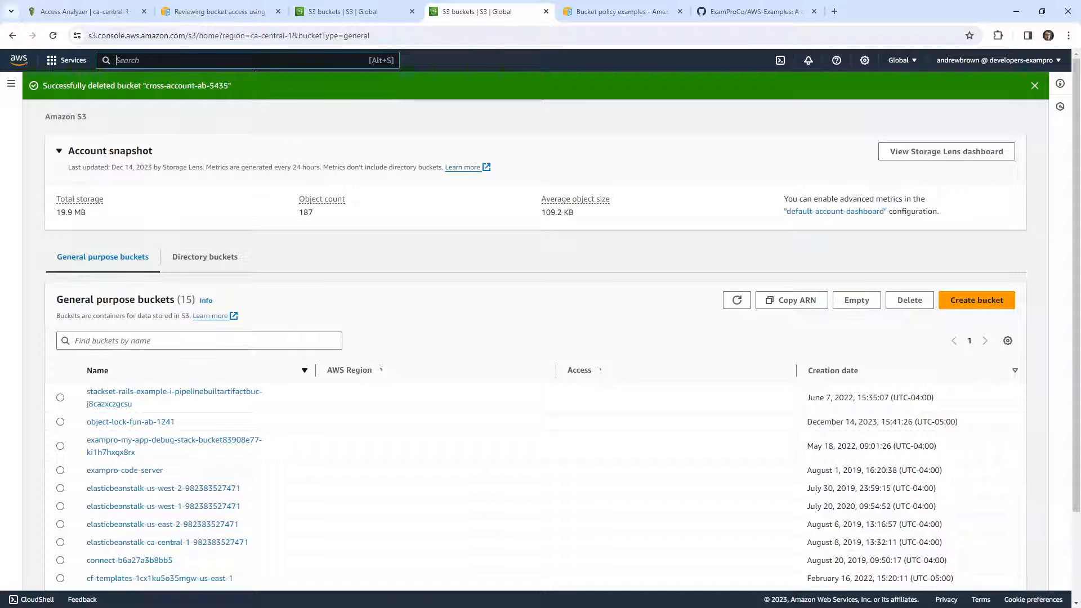
# Go to the IAM service and open the details of the external access analyzer from its findings
pyautogui.write('iam')
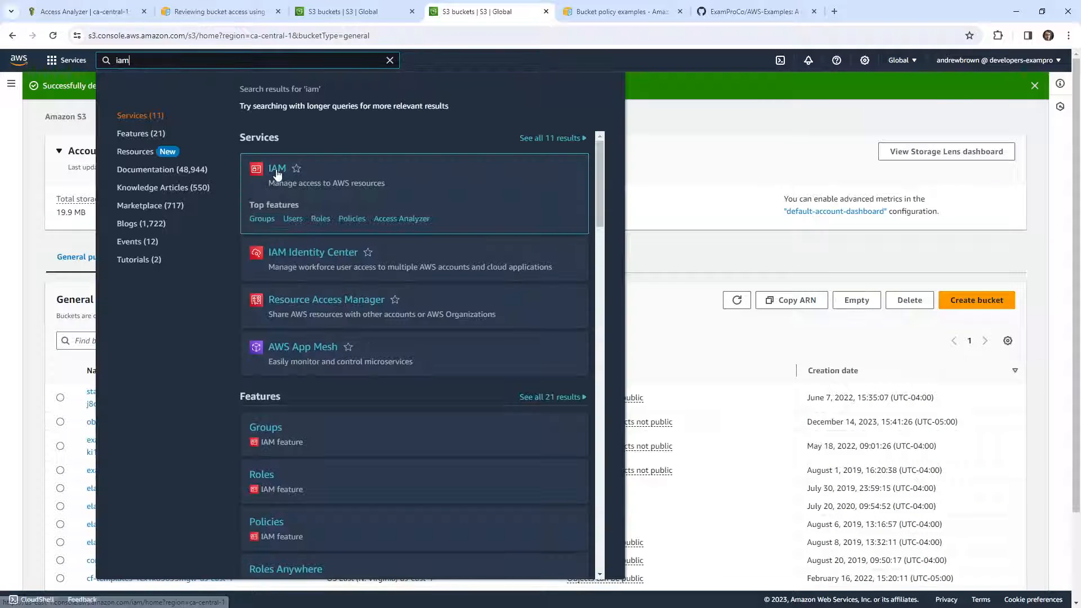
pyautogui.click(277, 169)
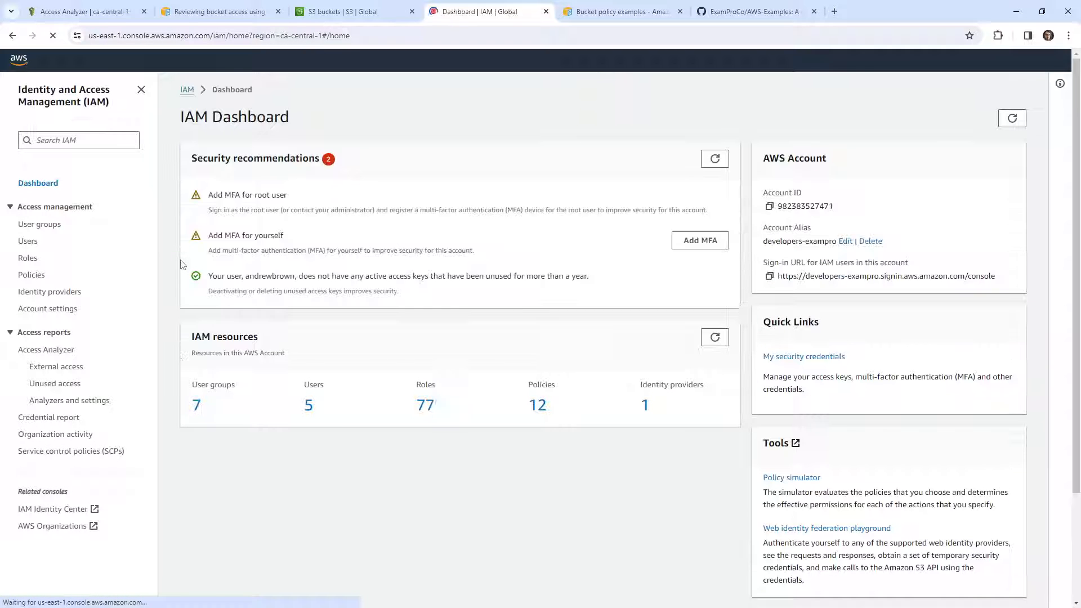
pyautogui.click(56, 366)
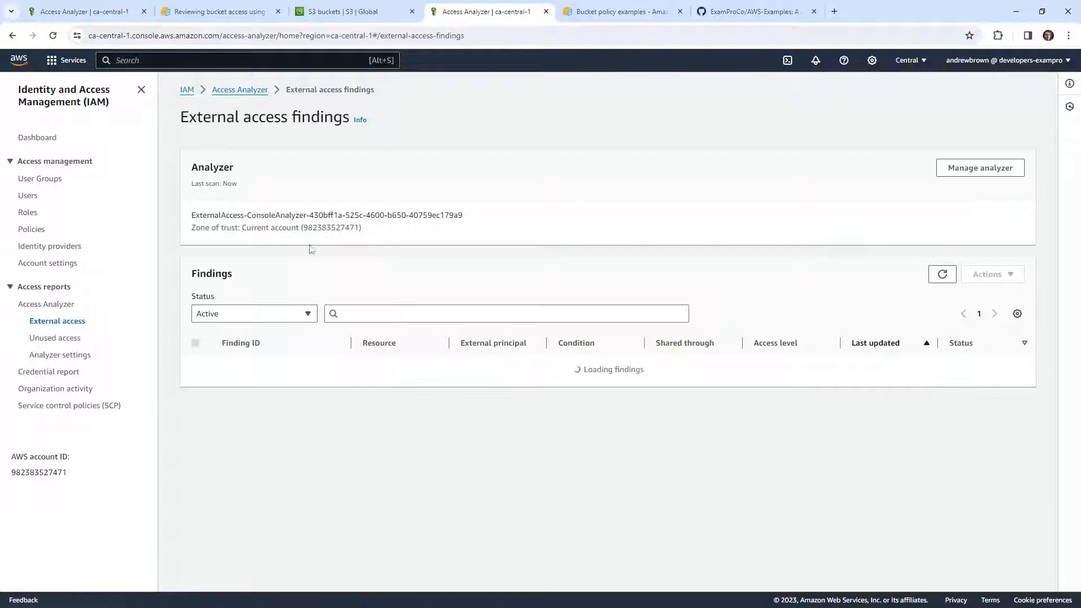
pyautogui.click(957, 168)
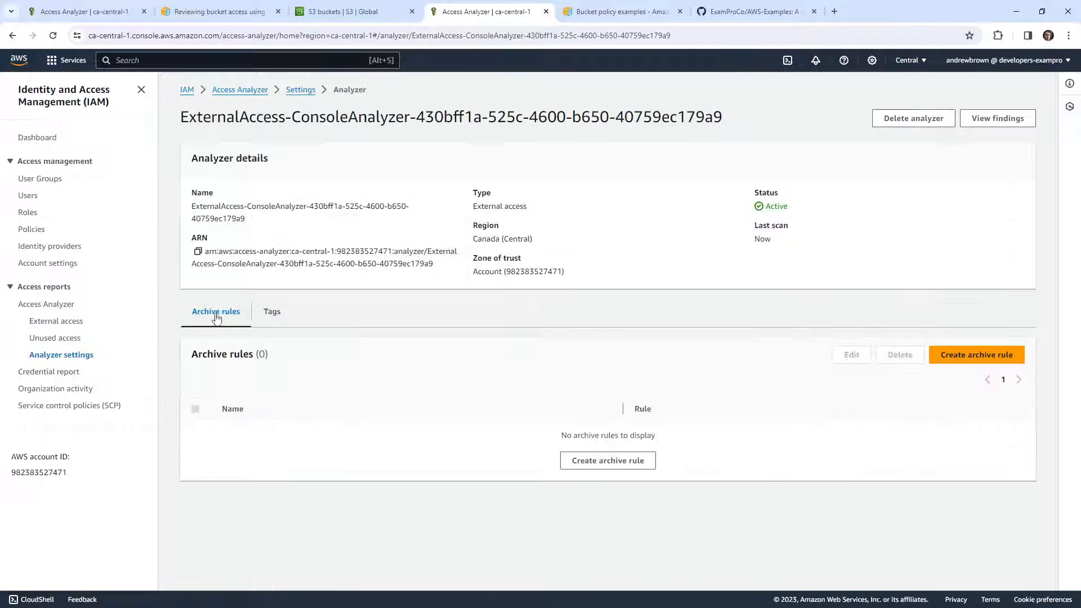
# Delete the external access analyzer, confirming with "delete", and go back to the AWS console home
pyautogui.click(913, 118)
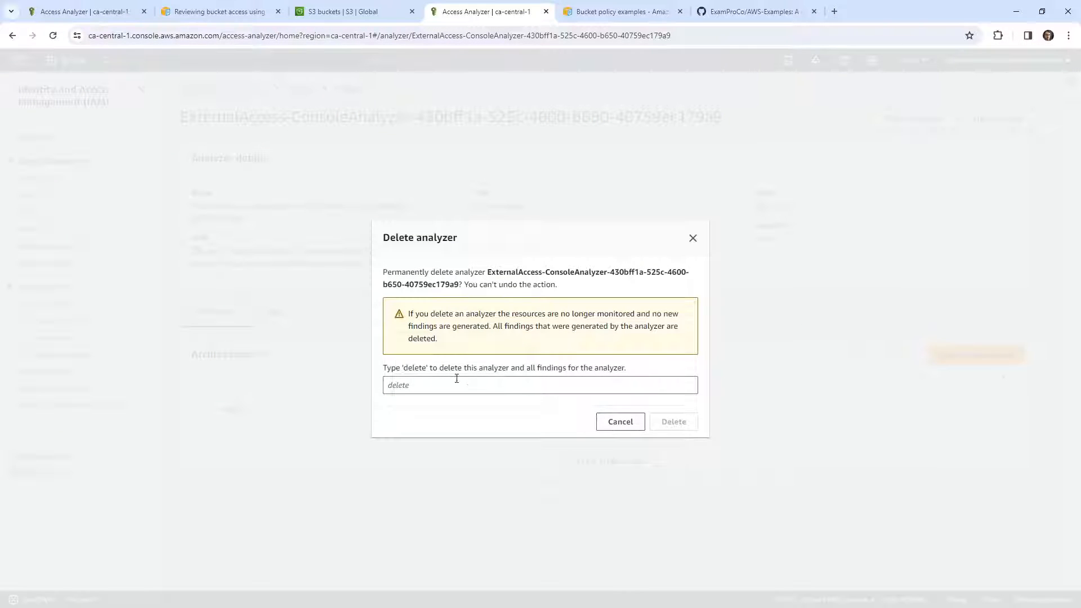
pyautogui.click(419, 383)
pyautogui.write('delete')
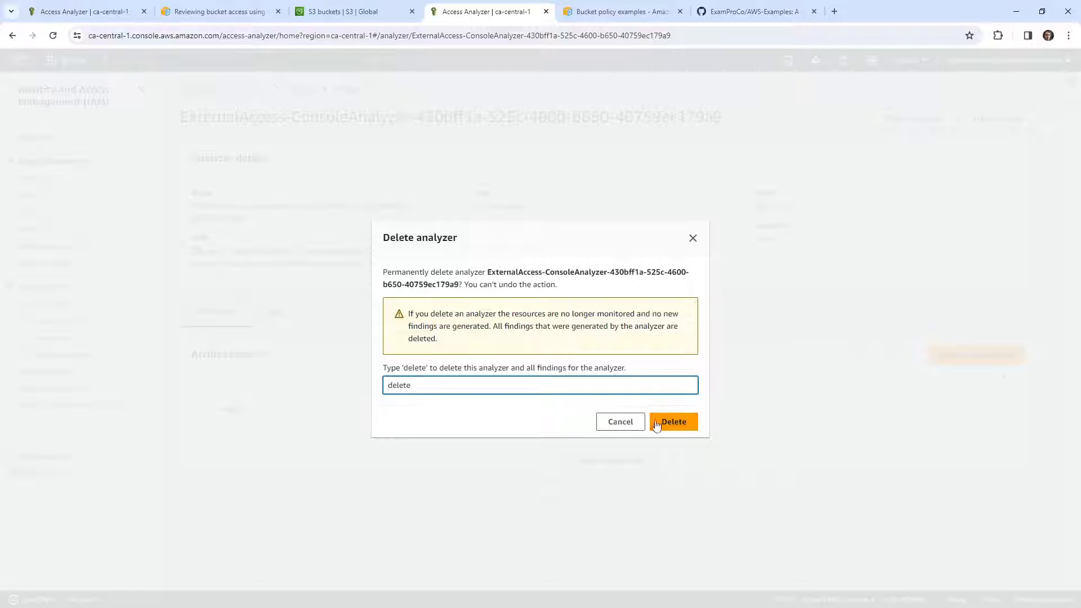
pyautogui.click(656, 423)
pyautogui.click(19, 60)
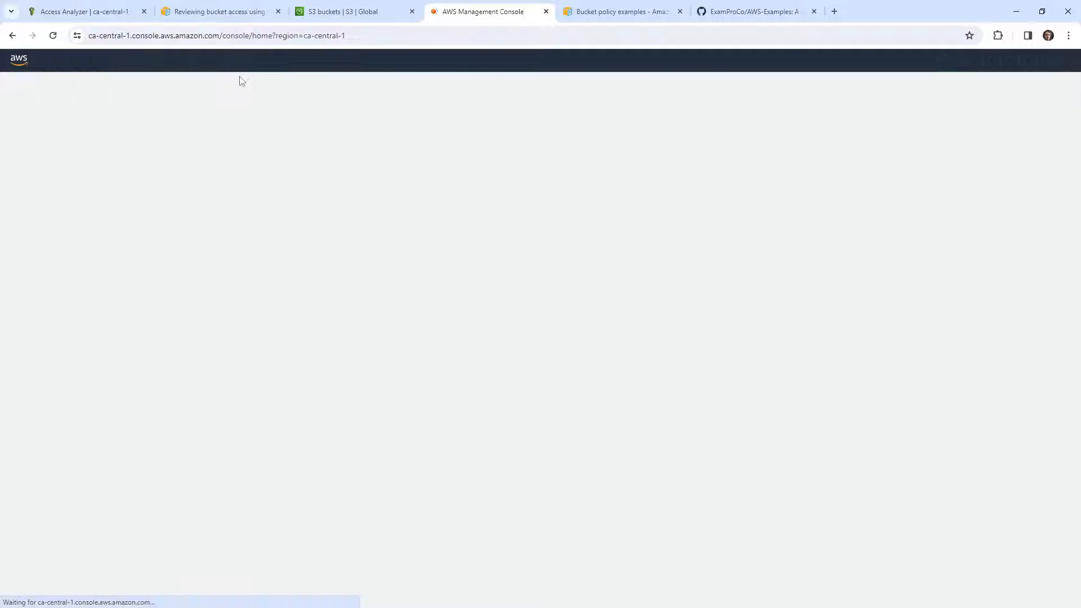